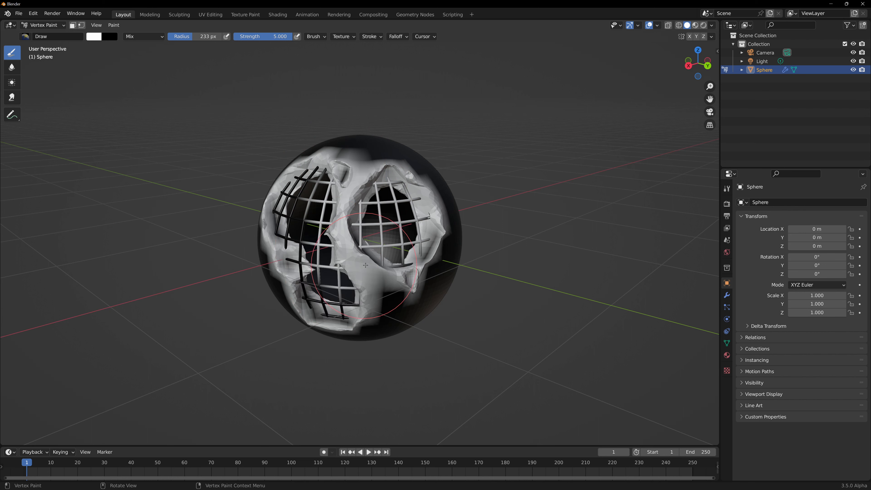
# Paint white vertex colour over another area of the sphere to break open more of its shell
pyautogui.scroll(-2, 379, 269)
pyautogui.moveTo(378, 264); pyautogui.dragTo(371, 241, button='middle')
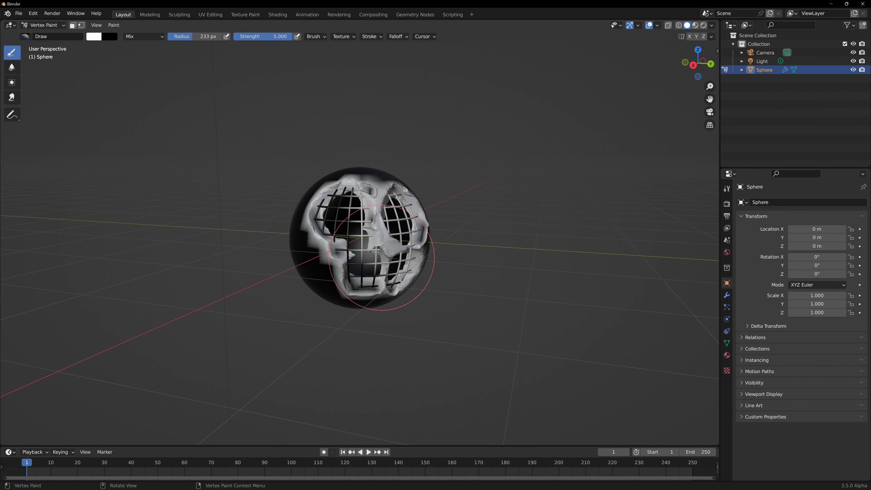
pyautogui.moveTo(332, 216); pyautogui.dragTo(381, 240, button='middle')
pyautogui.moveTo(385, 241)
pyautogui.mouseDown()
pyautogui.moveTo(368, 213)
pyautogui.moveTo(353, 229)
pyautogui.mouseUp()
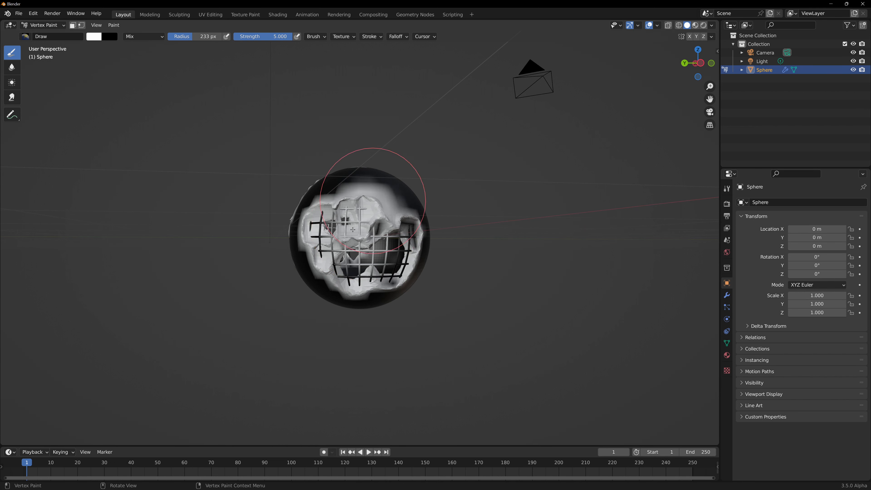
# Switch the sphere to Object Mode and examine the broken shell and inner grid from several sides
pyautogui.moveTo(334, 241); pyautogui.dragTo(301, 137, button='middle')
pyautogui.click(43, 24)
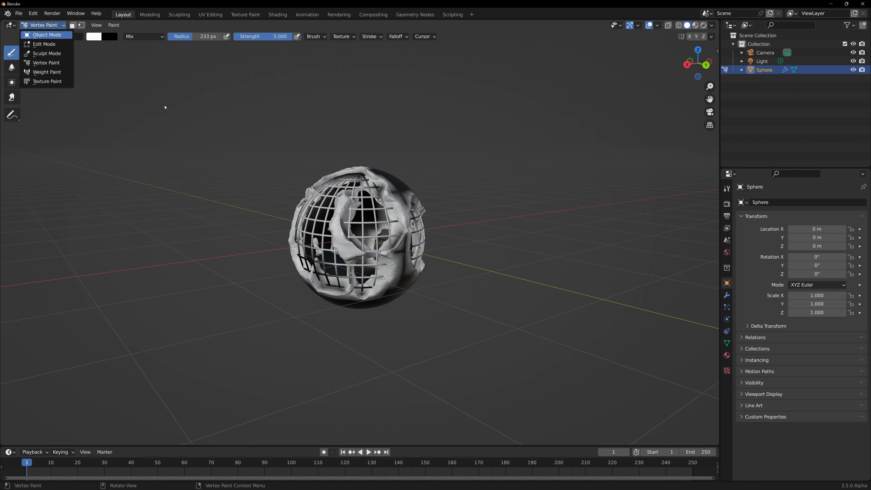
pyautogui.scroll(4, 284, 171)
pyautogui.moveTo(290, 194)
pyautogui.mouseDown(button='middle')
pyautogui.moveTo(365, 200)
pyautogui.moveTo(235, 109)
pyautogui.mouseUp(button='middle')
pyautogui.scroll(-4, 348, 181)
# Return the sphere to Vertex Paint mode and paint black over part of its opened front
pyautogui.click(43, 25)
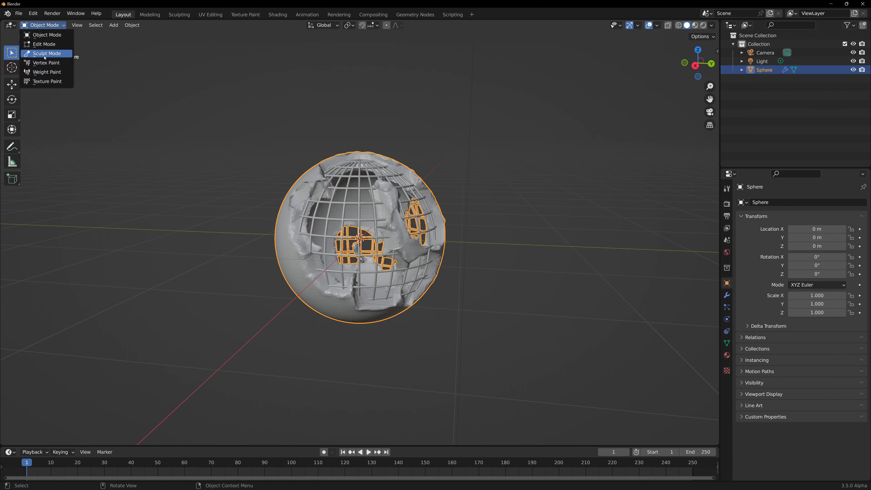
pyautogui.moveTo(110, 37); pyautogui.dragTo(94, 36)
pyautogui.moveTo(388, 191)
pyautogui.mouseDown()
pyautogui.moveTo(309, 202)
pyautogui.moveTo(405, 205)
pyautogui.moveTo(409, 247)
pyautogui.moveTo(351, 235)
pyautogui.mouseUp()
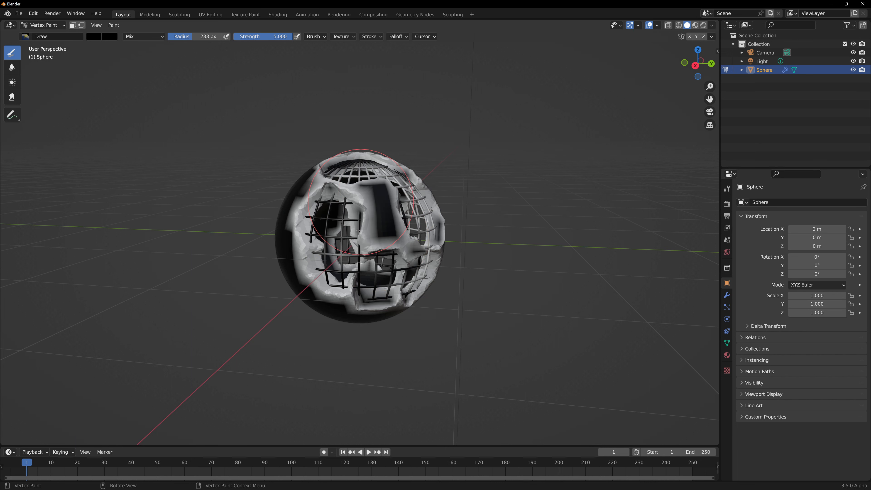
pyautogui.scroll(-3, 351, 235)
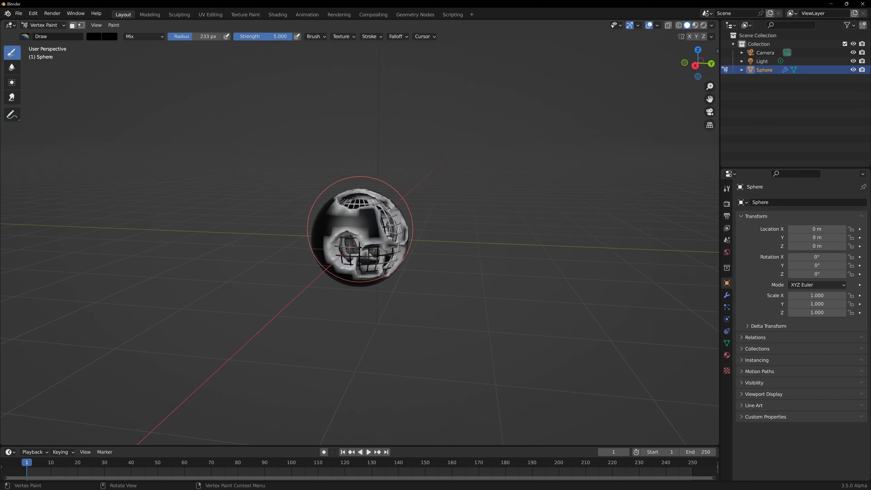
# Open the sphere's GeometryNodes modifier settings and toggle its viewport display off and on to compare the base mesh
pyautogui.click(742, 69)
pyautogui.click(776, 87)
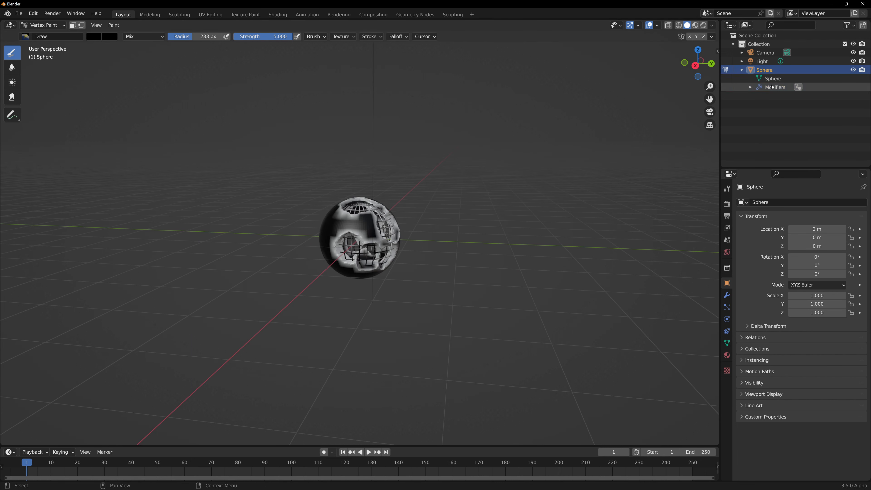
pyautogui.click(751, 88)
pyautogui.click(786, 96)
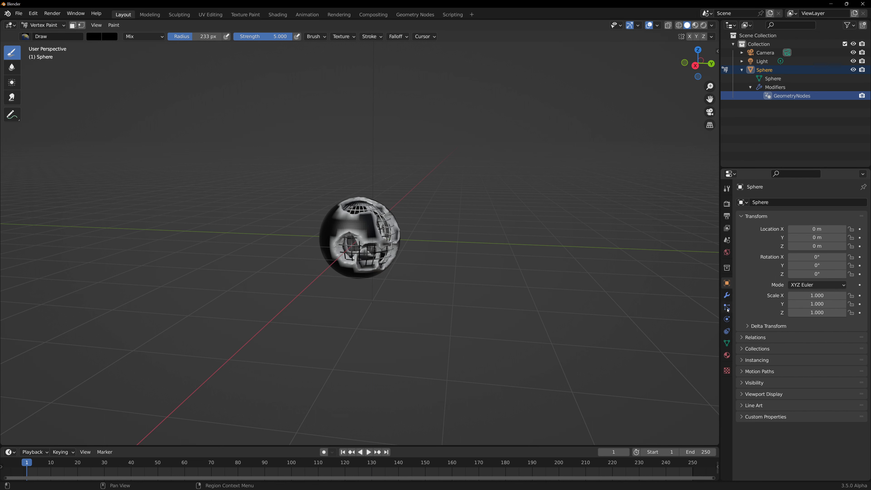
pyautogui.click(728, 296)
pyautogui.click(824, 216)
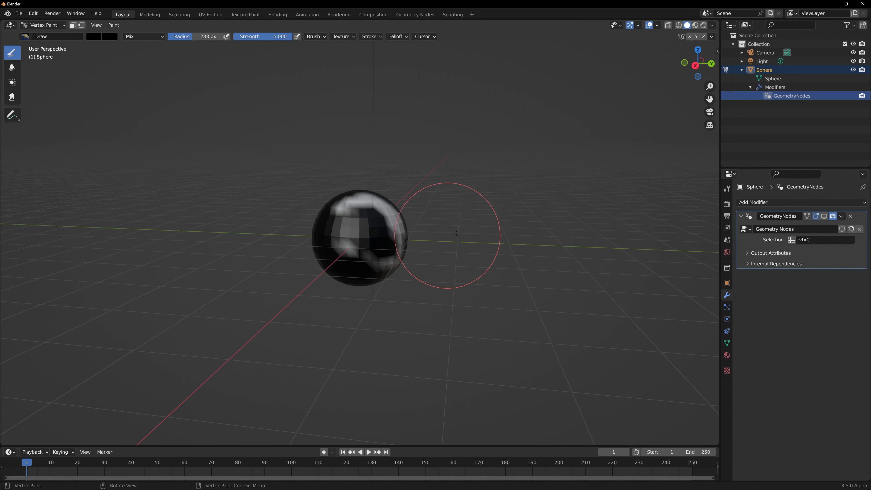
pyautogui.moveTo(453, 233)
pyautogui.mouseDown(button='middle')
pyautogui.moveTo(419, 224)
pyautogui.moveTo(311, 235)
pyautogui.moveTo(408, 233)
pyautogui.moveTo(363, 216)
pyautogui.moveTo(350, 244)
pyautogui.moveTo(521, 230)
pyautogui.mouseUp(button='middle')
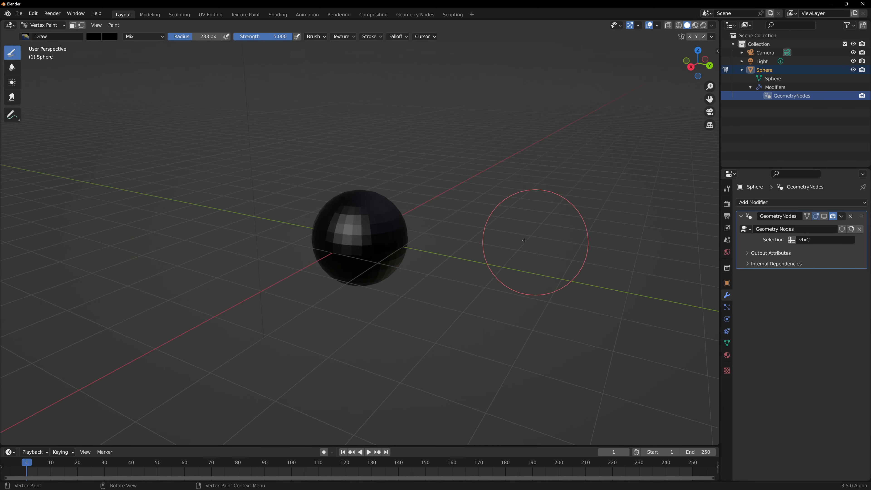
pyautogui.click(824, 216)
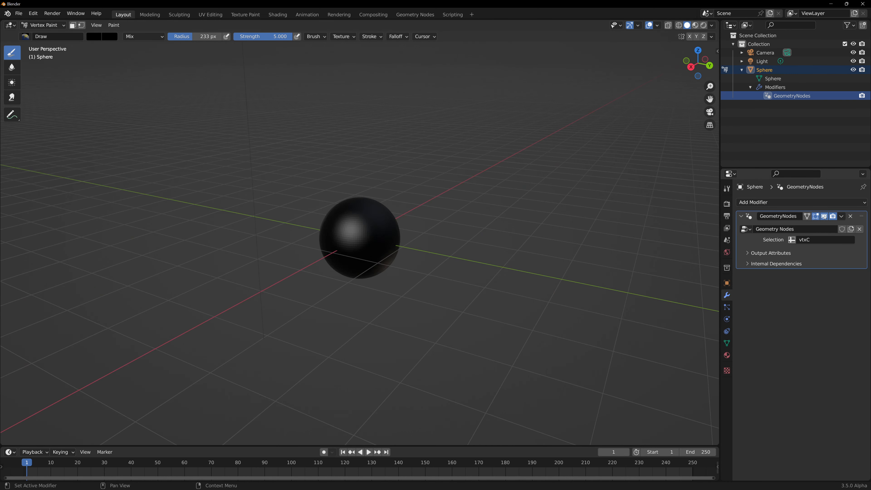
# Paint white vertex colour onto the front of the blackened sphere with a smaller brush radius and return to Object Mode
pyautogui.moveTo(506, 238); pyautogui.dragTo(463, 237, button='middle')
pyautogui.scroll(3, 457, 237)
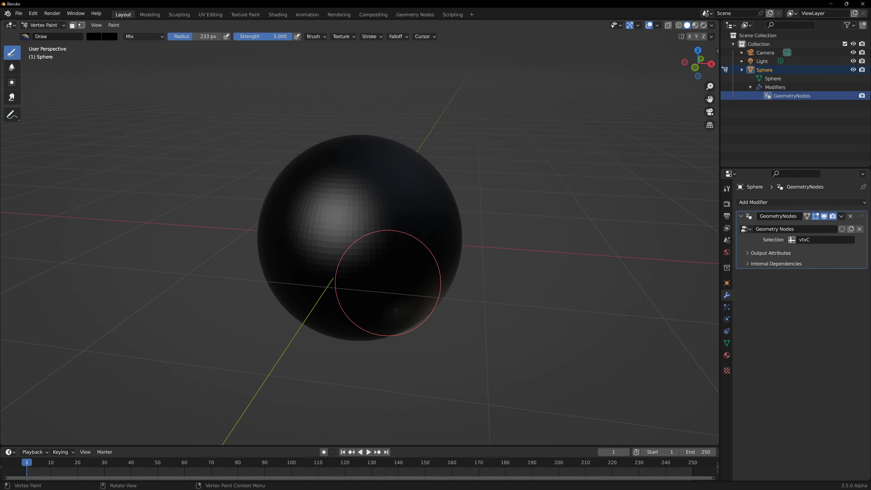
pyautogui.moveTo(433, 280)
pyautogui.mouseDown(button='middle')
pyautogui.moveTo(493, 243)
pyautogui.moveTo(243, 111)
pyautogui.mouseUp(button='middle')
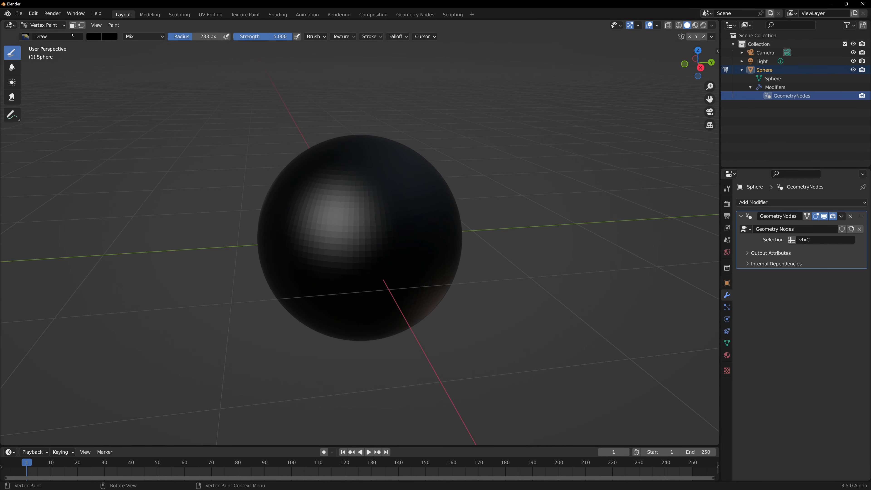
pyautogui.click(93, 36)
pyautogui.click(160, 46)
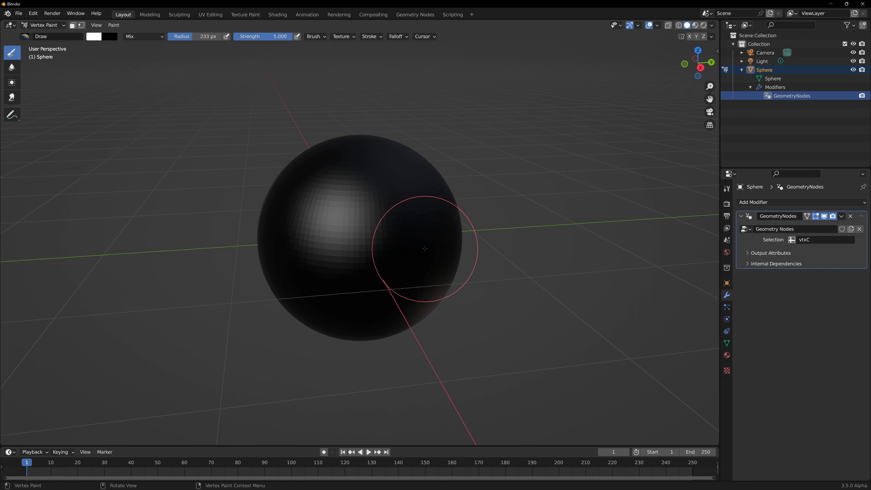
pyautogui.moveTo(206, 37); pyautogui.dragTo(190, 36)
pyautogui.moveTo(380, 241)
pyautogui.mouseDown()
pyautogui.moveTo(372, 211)
pyautogui.moveTo(321, 229)
pyautogui.moveTo(291, 261)
pyautogui.moveTo(285, 162)
pyautogui.moveTo(363, 151)
pyautogui.moveTo(395, 282)
pyautogui.moveTo(378, 305)
pyautogui.moveTo(425, 292)
pyautogui.mouseUp()
pyautogui.click(43, 26)
pyautogui.click(44, 35)
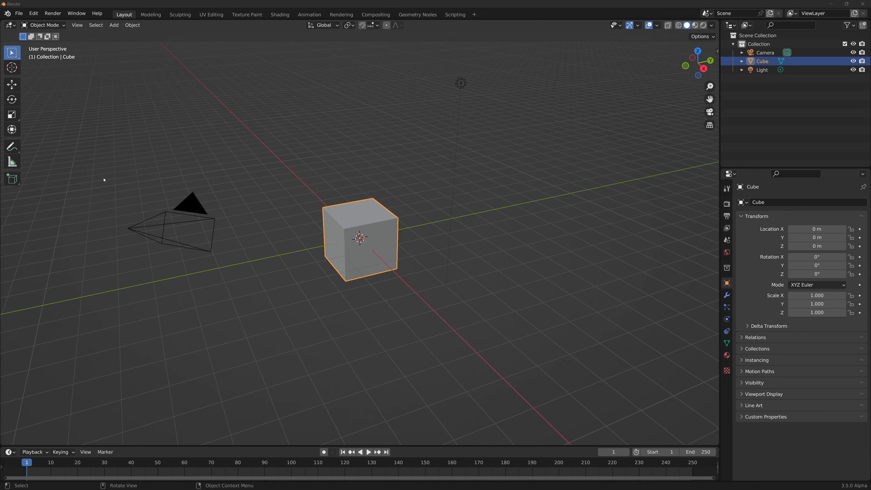
# Delete the default cube and add a UV sphere in its place
pyautogui.moveTo(104, 180); pyautogui.dragTo(95, 180, button='middle')
pyautogui.press('Delete')
pyautogui.click(114, 25)
pyautogui.moveTo(132, 35)
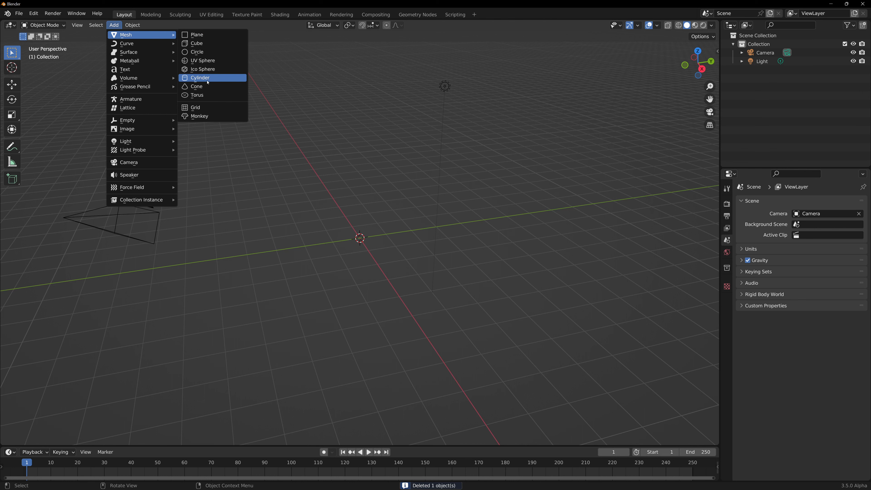
pyautogui.click(201, 61)
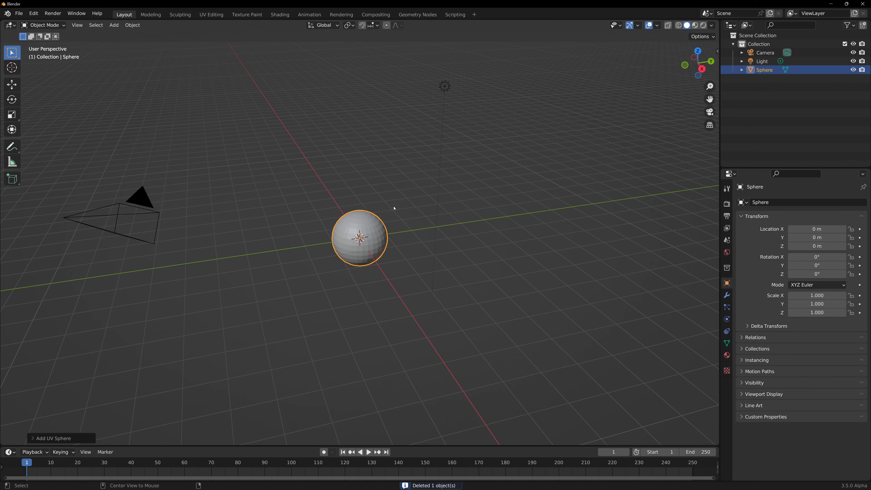
pyautogui.press('ctrl+KP_1')
pyautogui.moveTo(376, 210); pyautogui.dragTo(427, 207, button='middle')
pyautogui.scroll(3, 433, 172)
pyautogui.moveTo(433, 171); pyautogui.dragTo(446, 176, button='middle')
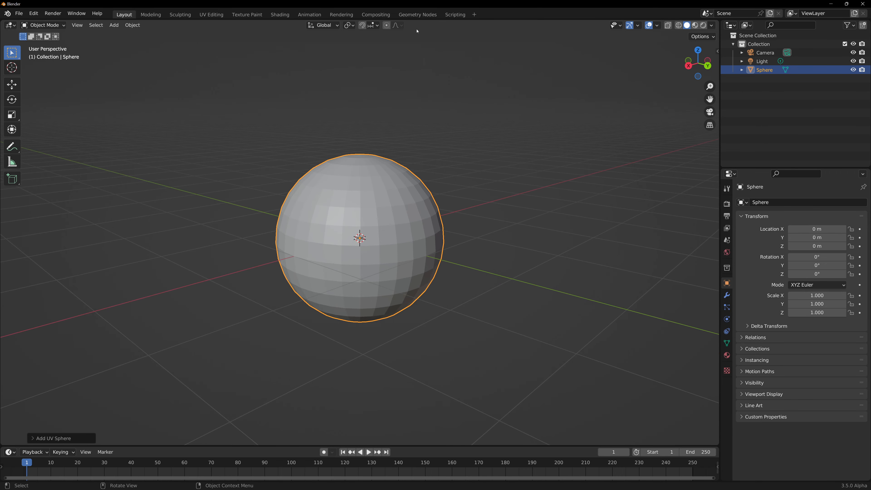
# Create a new geometry node tree on the sphere in the Geometry Nodes workspace and space Group Input and Group Output apart
pyautogui.click(418, 14)
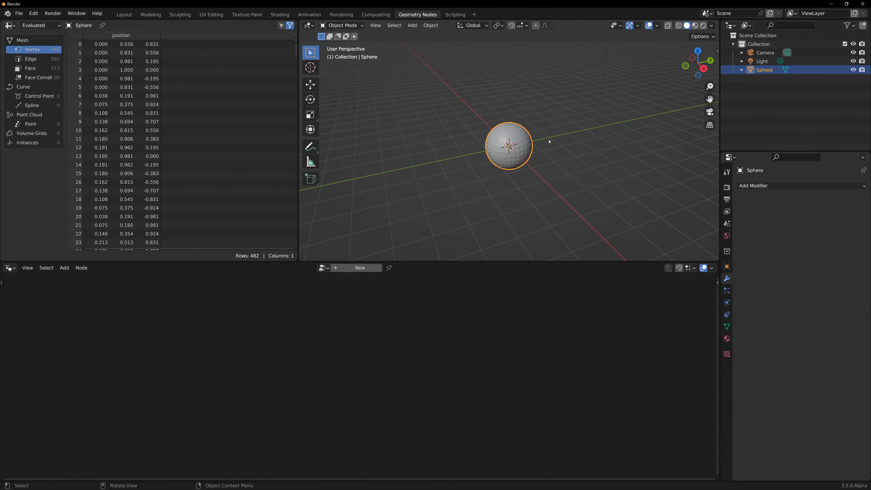
pyautogui.scroll(3, 549, 141)
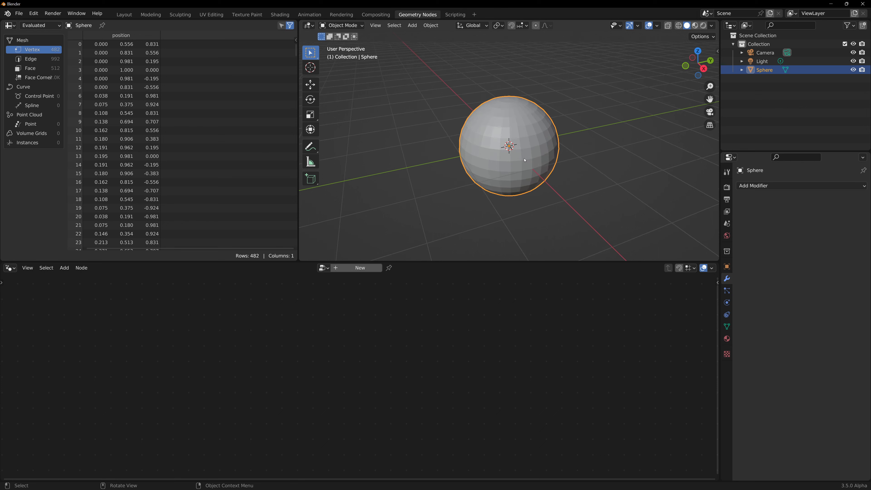
pyautogui.click(360, 268)
pyautogui.press('Home')
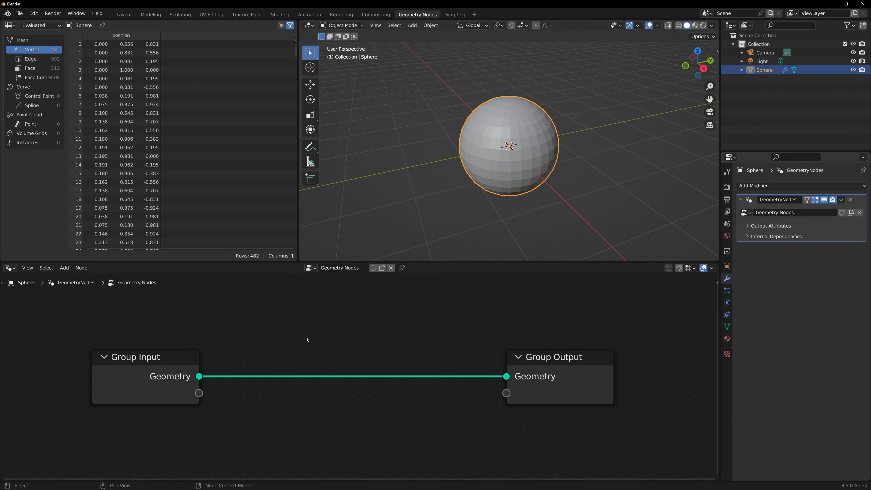
pyautogui.moveTo(350, 340); pyautogui.dragTo(354, 318, button='middle')
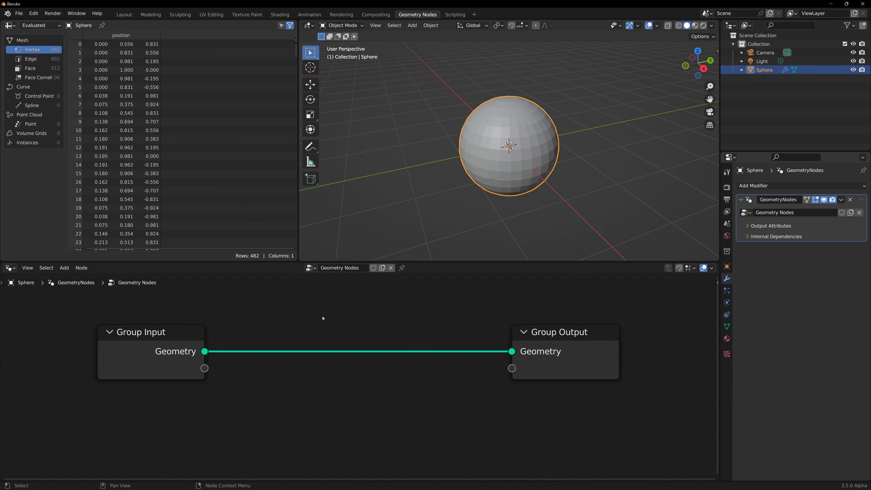
pyautogui.moveTo(288, 315); pyautogui.dragTo(295, 314, button='middle')
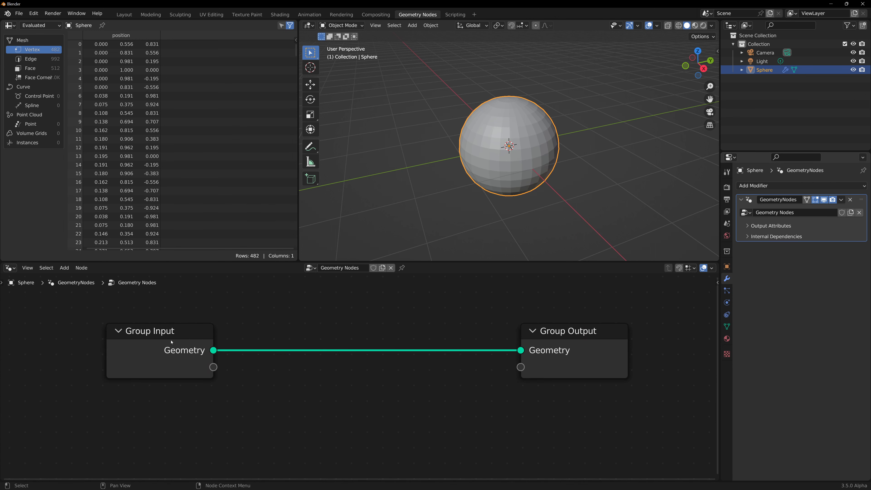
pyautogui.moveTo(171, 342)
pyautogui.mouseDown()
pyautogui.moveTo(193, 341)
pyautogui.moveTo(169, 341)
pyautogui.mouseUp()
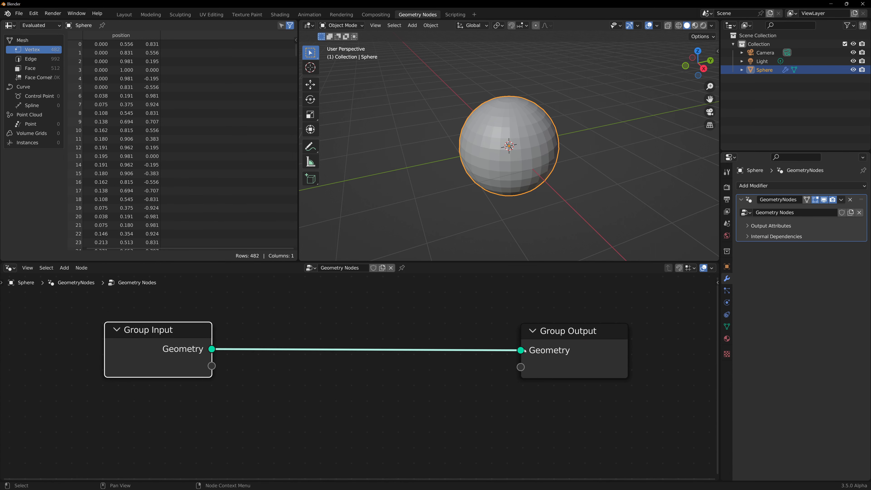
pyautogui.moveTo(523, 350); pyautogui.dragTo(592, 349)
# Add a Set Position node below the main link, fed by the Group Input's Geometry output
pyautogui.moveTo(178, 361); pyautogui.dragTo(248, 379)
pyautogui.write('s')
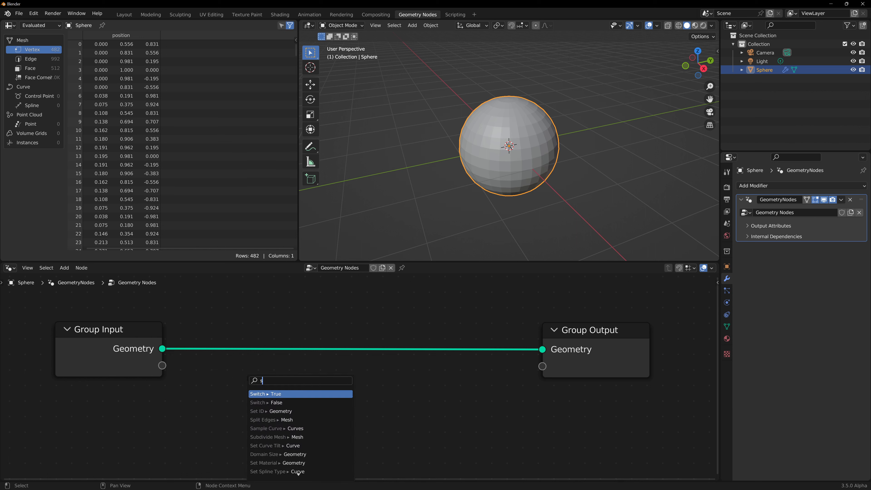
pyautogui.write('et p')
pyautogui.press('Return')
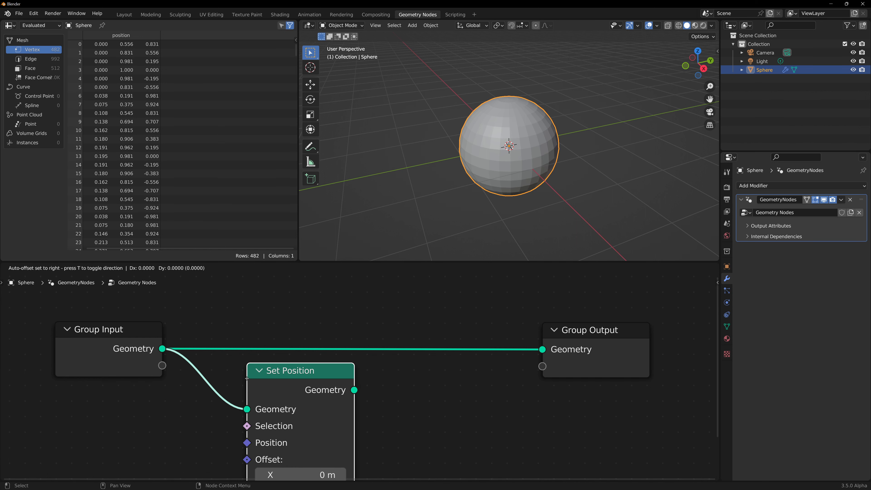
pyautogui.click(247, 379)
pyautogui.scroll(-2, 202, 416)
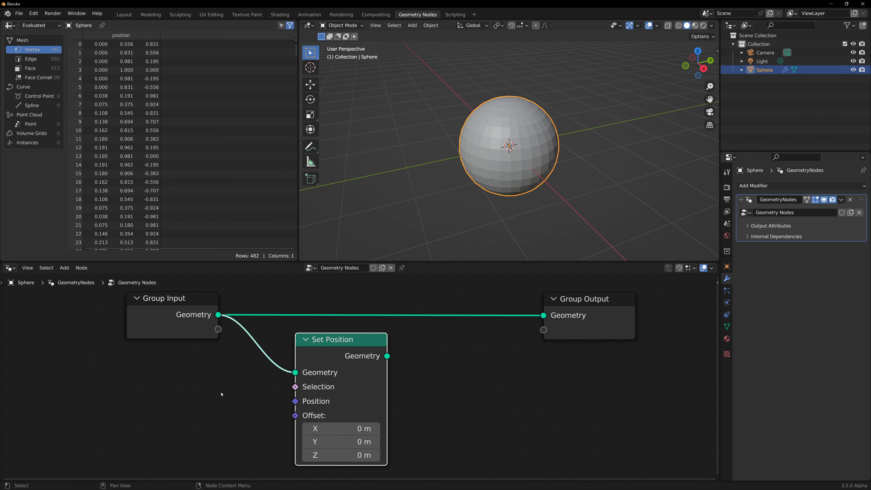
pyautogui.moveTo(213, 410); pyautogui.dragTo(244, 389, button='middle')
pyautogui.scroll(-1, 230, 381)
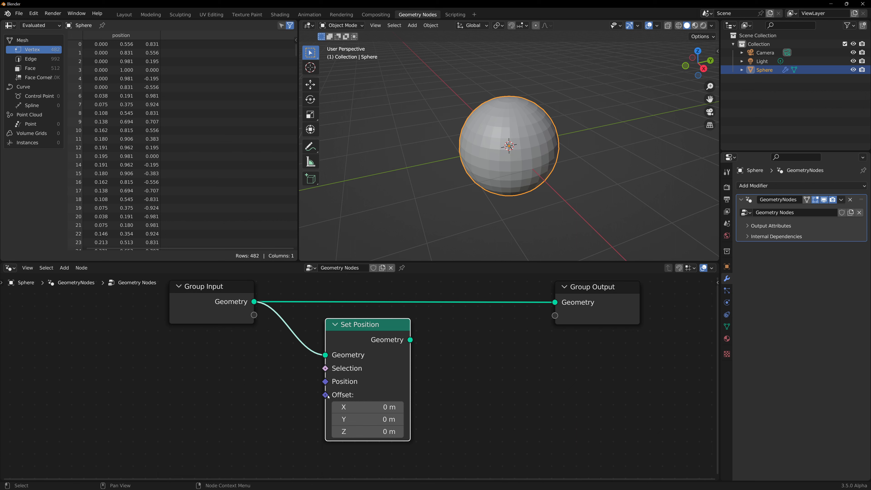
# Add a Vector Math node set to Multiply and connect its output to the Set Position node's Offset
pyautogui.moveTo(327, 395); pyautogui.dragTo(248, 416)
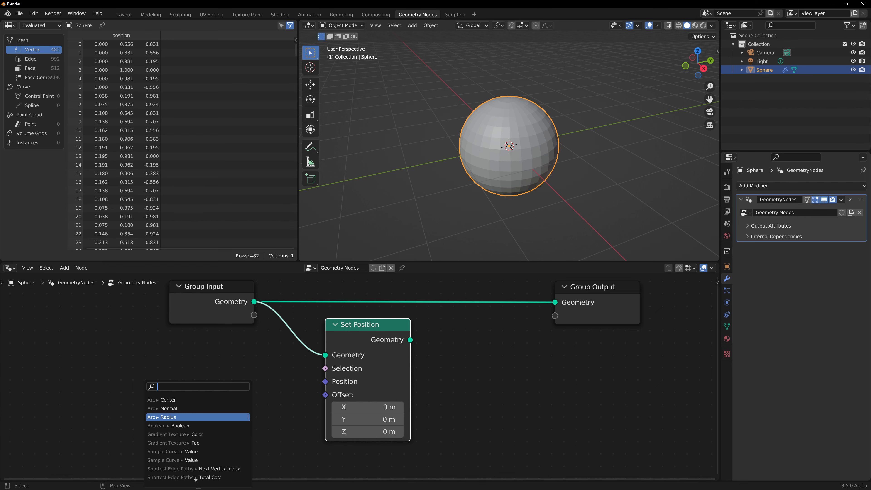
pyautogui.write('Mult')
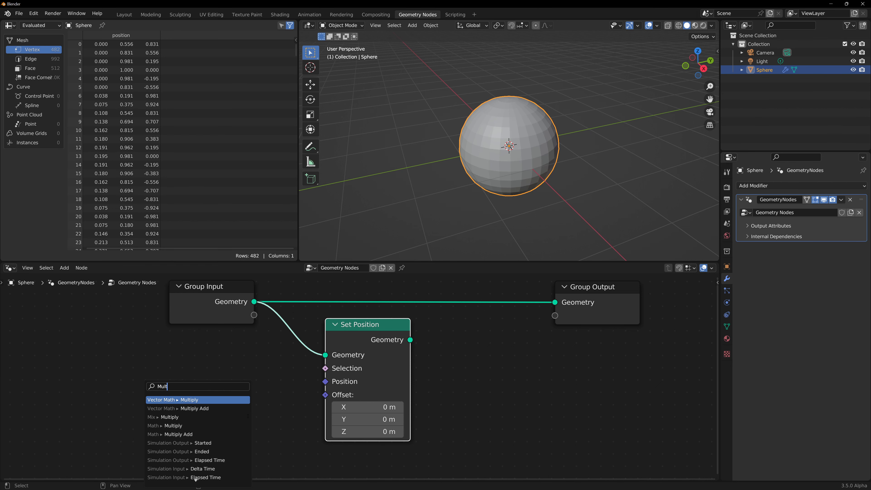
pyautogui.press('Return')
pyautogui.click(226, 469)
pyautogui.scroll(-2, 274, 353)
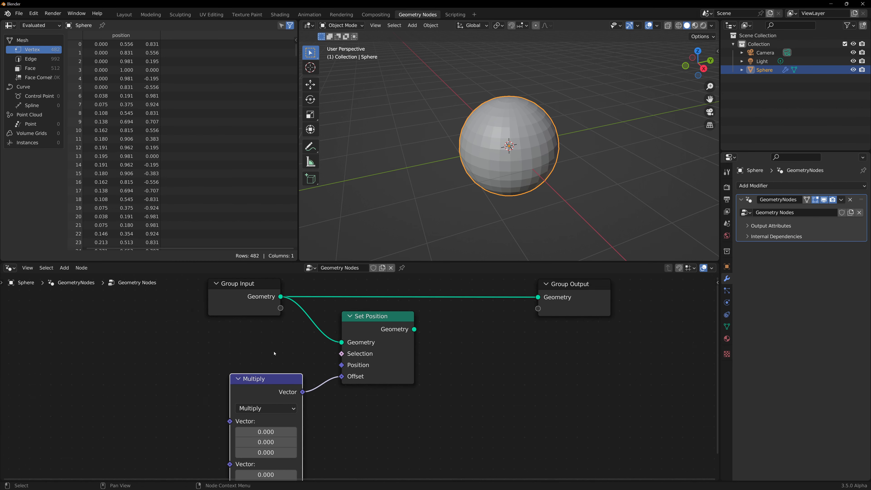
pyautogui.scroll(-1, 274, 354)
pyautogui.moveTo(278, 342); pyautogui.dragTo(289, 322, button='middle')
# Add a Normal node and connect it to the first Vector input of the Multiply node
pyautogui.moveTo(249, 398); pyautogui.dragTo(187, 371)
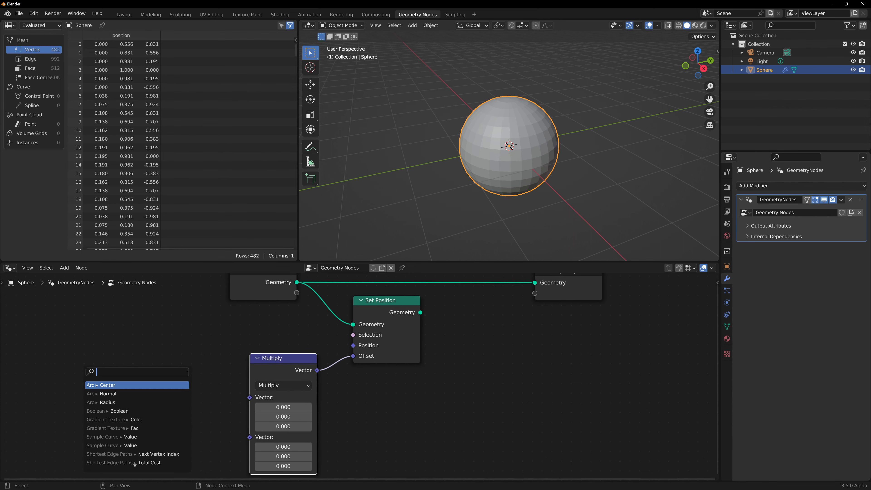
pyautogui.write('norm')
pyautogui.press('Return')
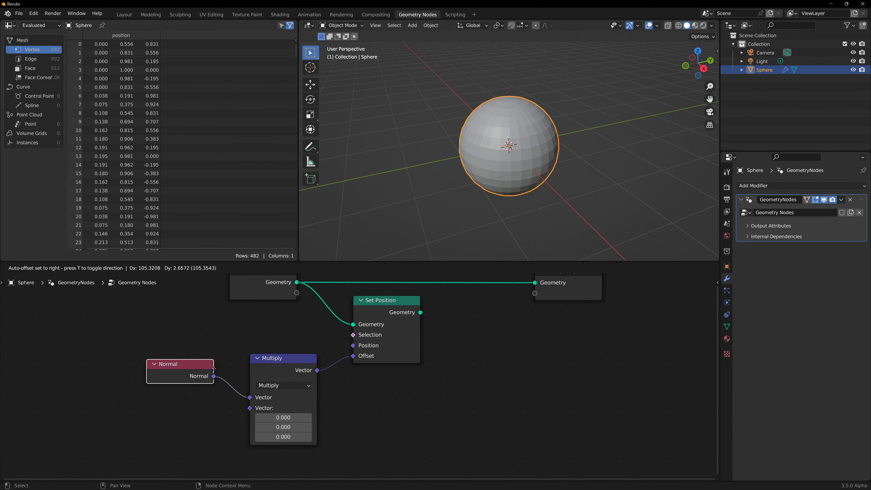
pyautogui.click(220, 374)
pyautogui.moveTo(200, 370); pyautogui.dragTo(202, 373)
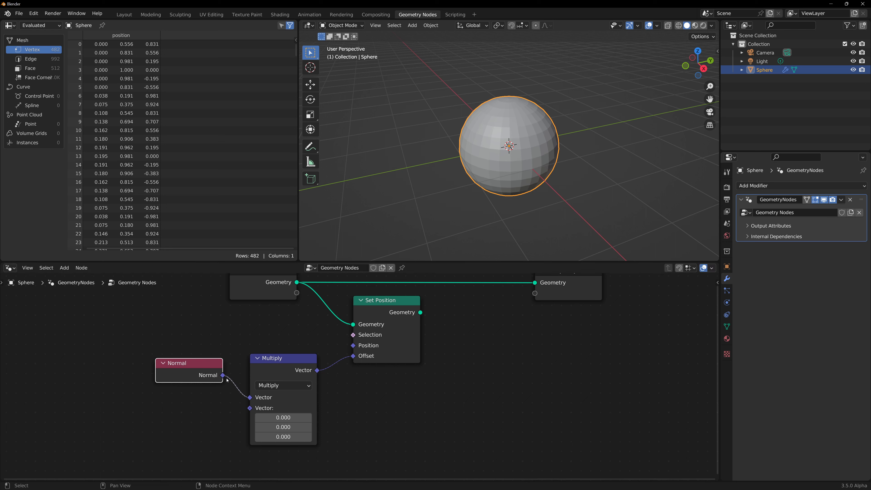
# Set all three components of the Multiply node's second Vector to -0.15
pyautogui.moveTo(236, 350); pyautogui.dragTo(220, 368, button='middle')
pyautogui.click(264, 435)
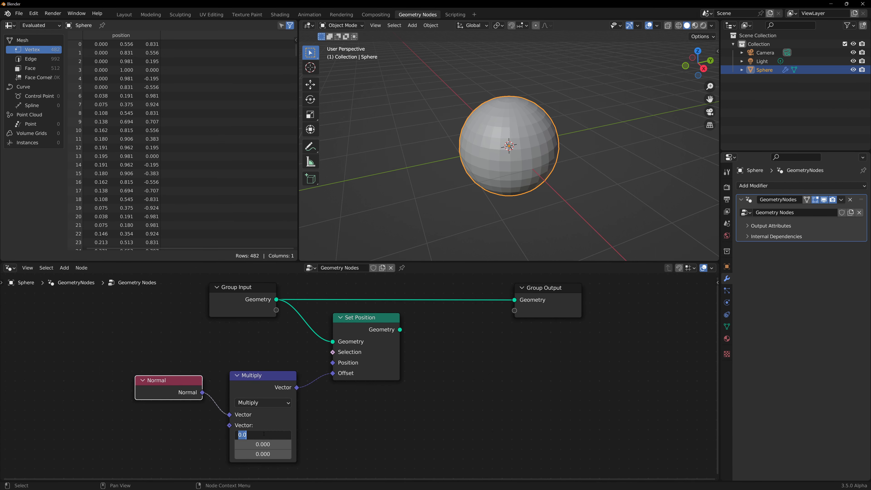
pyautogui.write('-0.15')
pyautogui.press('Tab')
pyautogui.write('-15')
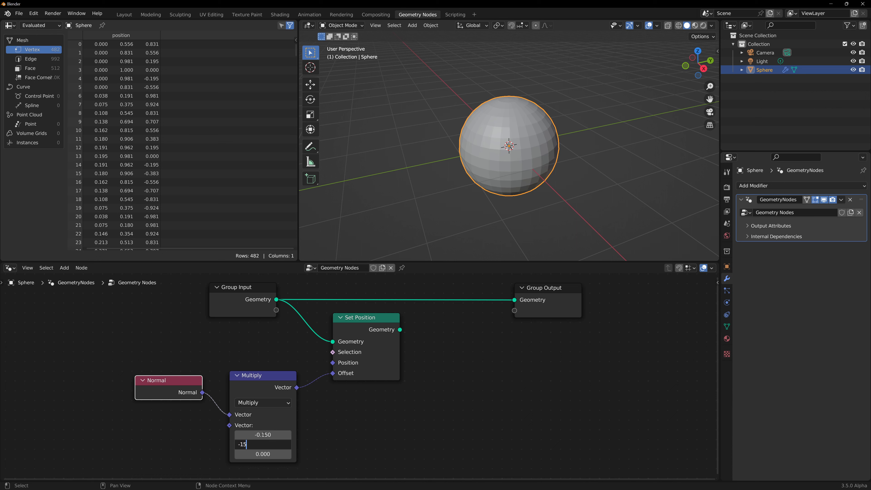
pyautogui.press('BackSpace')
pyautogui.press('BackSpace')
pyautogui.write('.15')
pyautogui.press('Tab')
pyautogui.write('-.15')
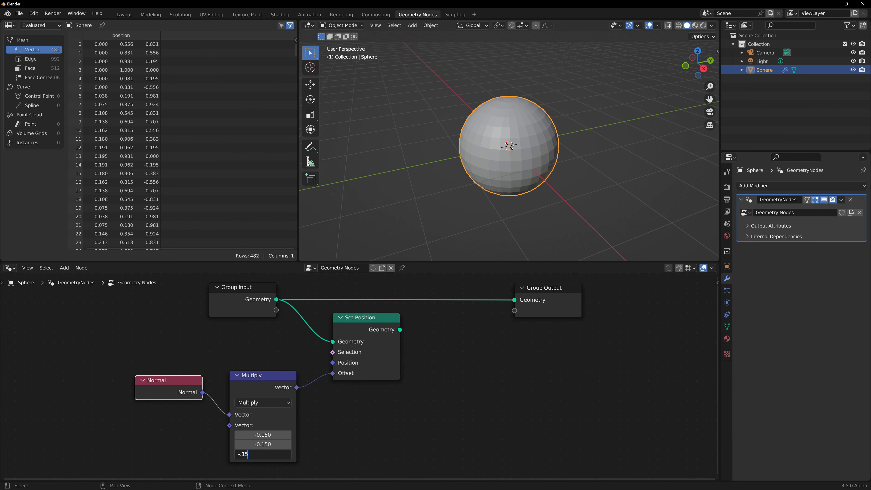
pyautogui.press('Return')
# Connect the Set Position node's Geometry to the Group Output and display the sphere in wireframe shading
pyautogui.moveTo(437, 366); pyautogui.dragTo(394, 371, button='middle')
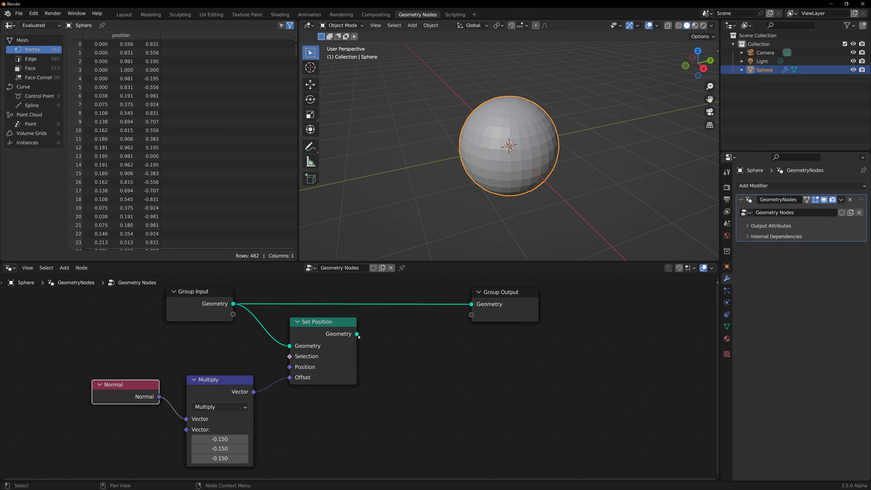
pyautogui.moveTo(358, 334); pyautogui.dragTo(475, 307)
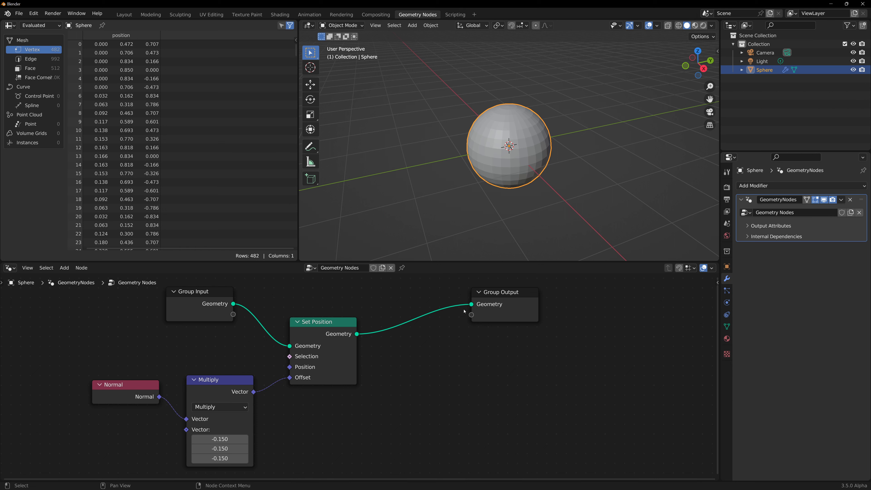
pyautogui.moveTo(566, 97); pyautogui.dragTo(533, 103, button='middle')
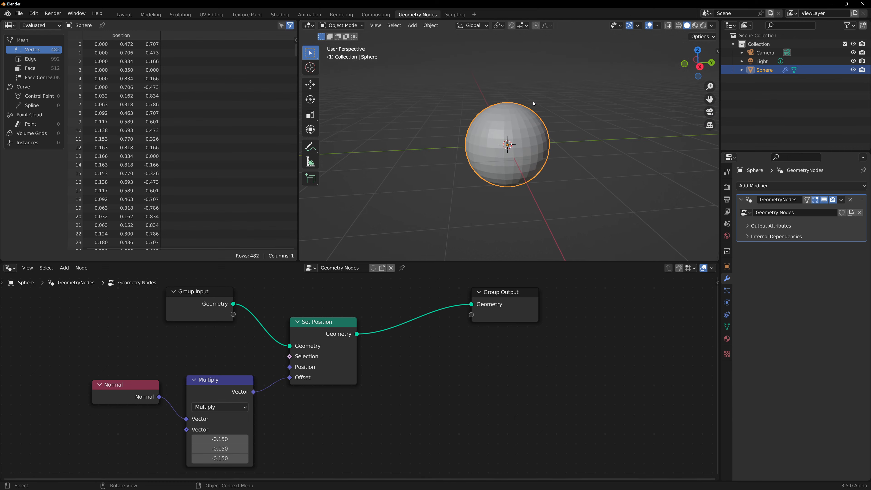
pyautogui.press('z')
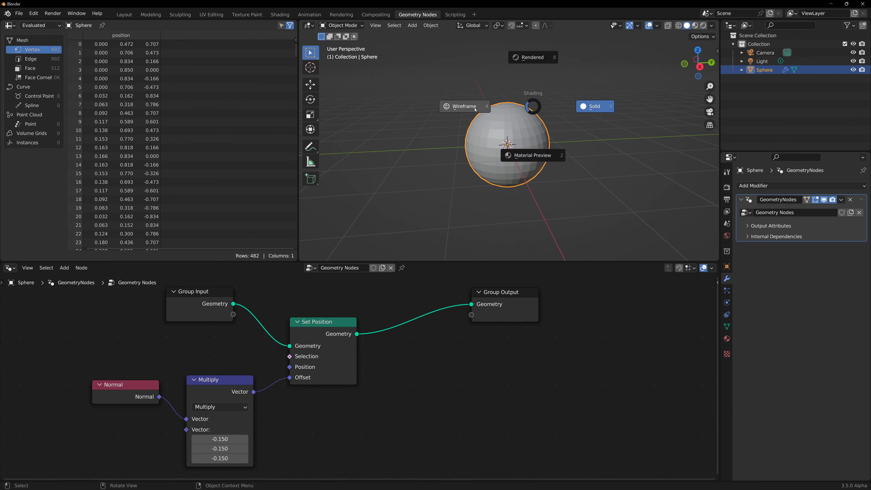
pyautogui.click(490, 138)
pyautogui.scroll(3, 501, 82)
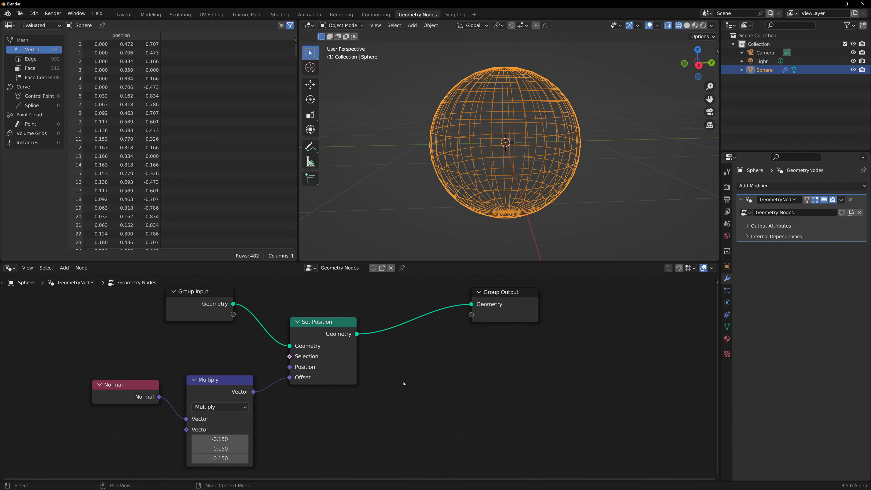
# Add a second Set Position node fed by the first one's Geometry, and connect the Multiply output to its Offset
pyautogui.moveTo(389, 370); pyautogui.dragTo(338, 365, button='middle')
pyautogui.hotkey('shift', 'a')
pyautogui.write('setPo')
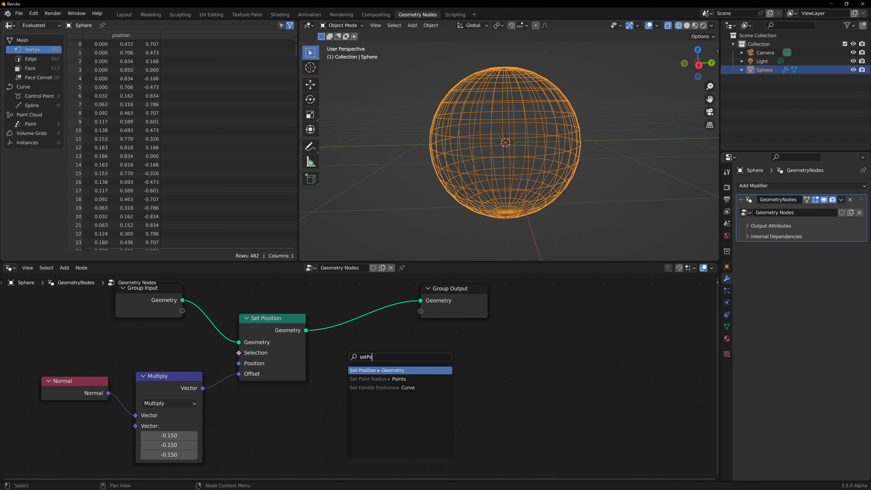
pyautogui.press('Return')
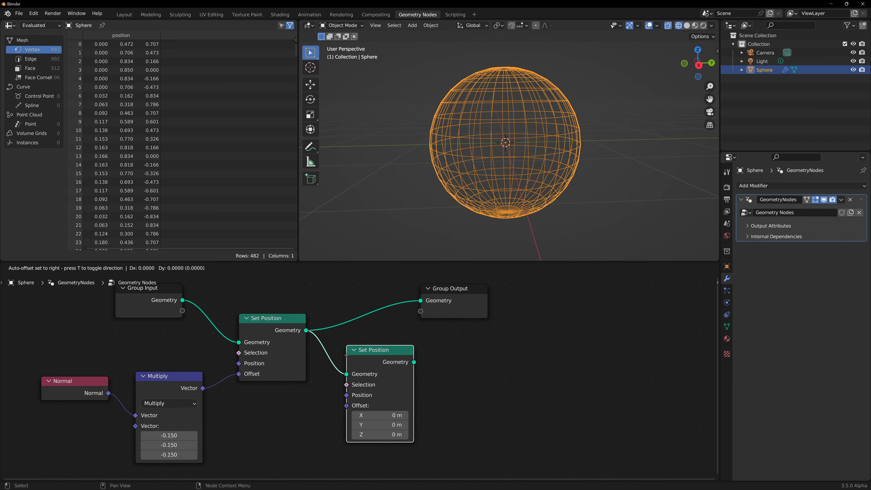
pyautogui.click(341, 404)
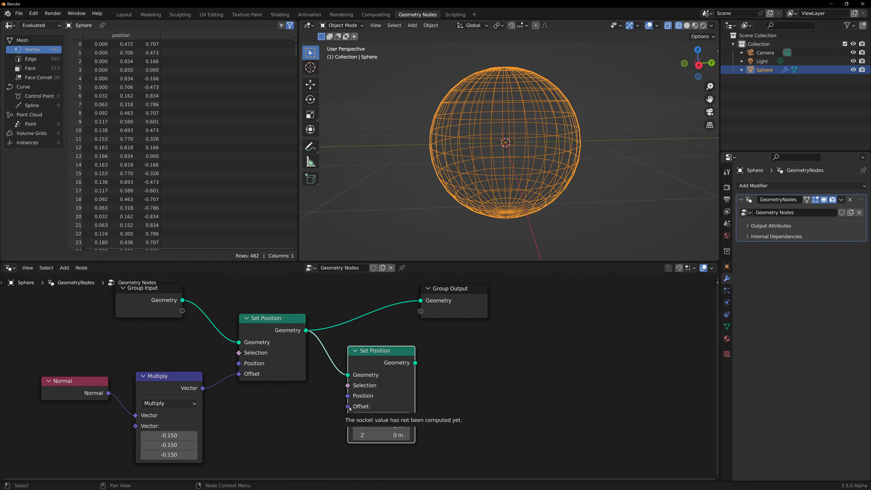
pyautogui.moveTo(348, 406); pyautogui.dragTo(207, 390)
pyautogui.moveTo(381, 357); pyautogui.dragTo(365, 337)
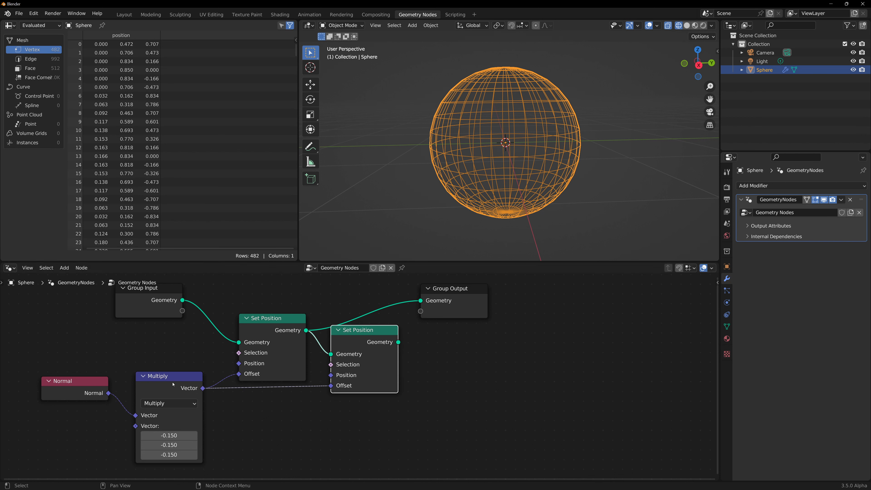
pyautogui.moveTo(172, 379); pyautogui.dragTo(172, 381)
pyautogui.moveTo(82, 382); pyautogui.dragTo(85, 387)
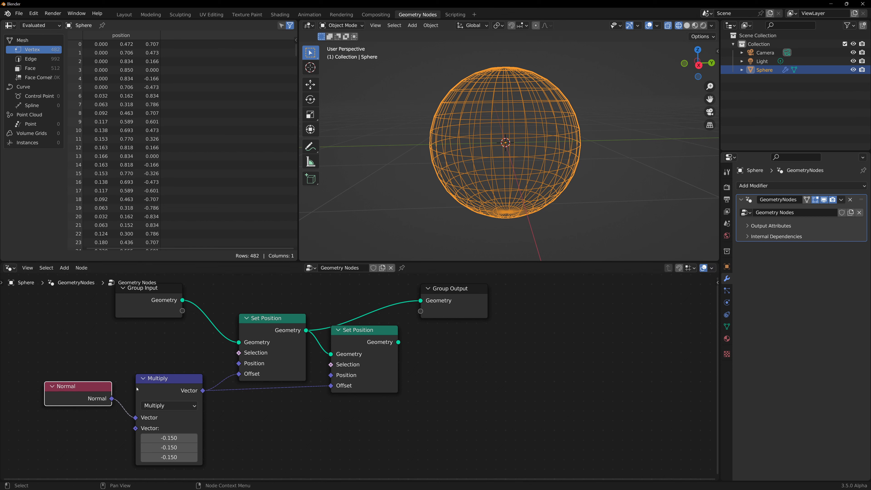
# Route the second Set Position node's Geometry into the Group Output and space the nodes apart
pyautogui.moveTo(352, 345); pyautogui.dragTo(520, 338)
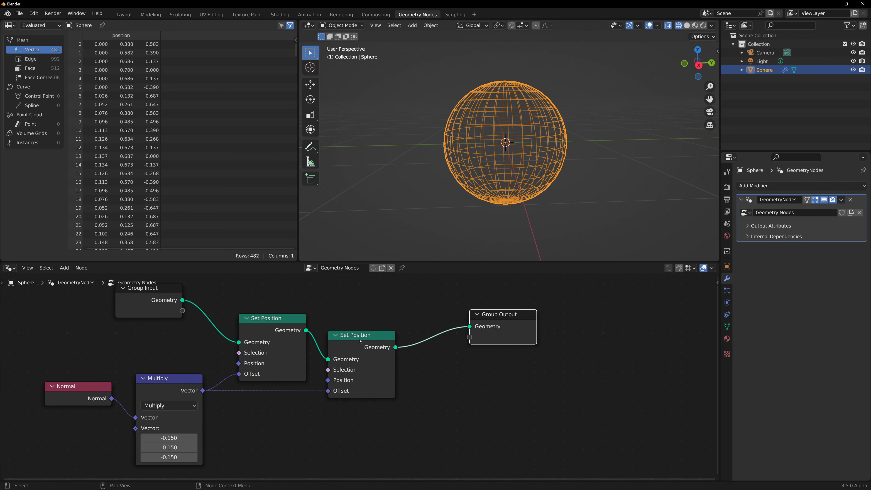
pyautogui.moveTo(368, 339); pyautogui.dragTo(370, 356)
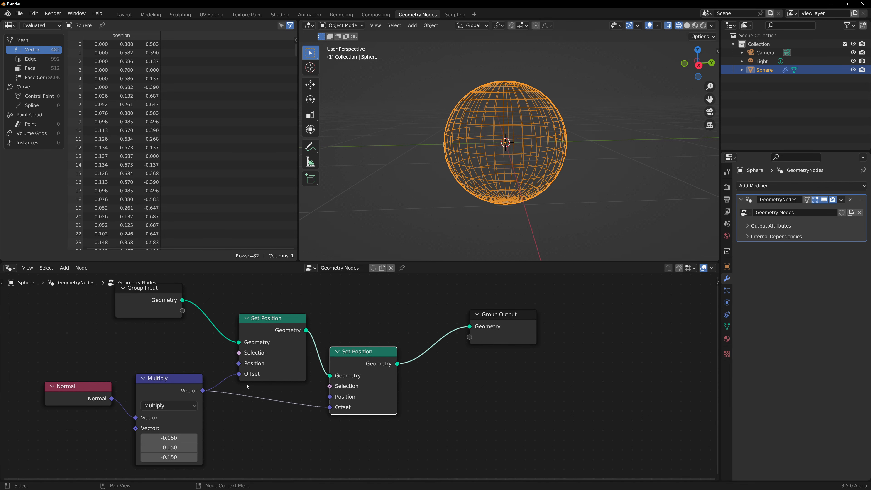
pyautogui.moveTo(187, 381); pyautogui.dragTo(185, 400)
pyautogui.moveTo(88, 392); pyautogui.dragTo(88, 402)
pyautogui.scroll(-2, 131, 367)
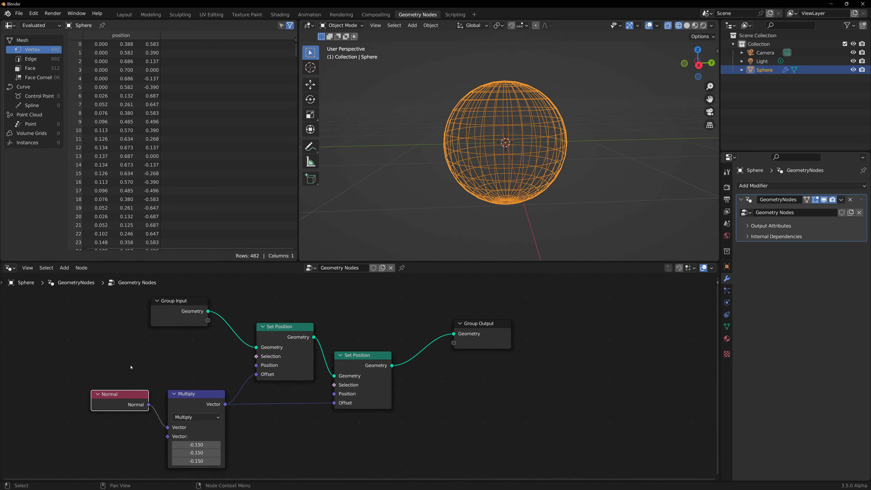
pyautogui.moveTo(479, 338); pyautogui.dragTo(515, 360)
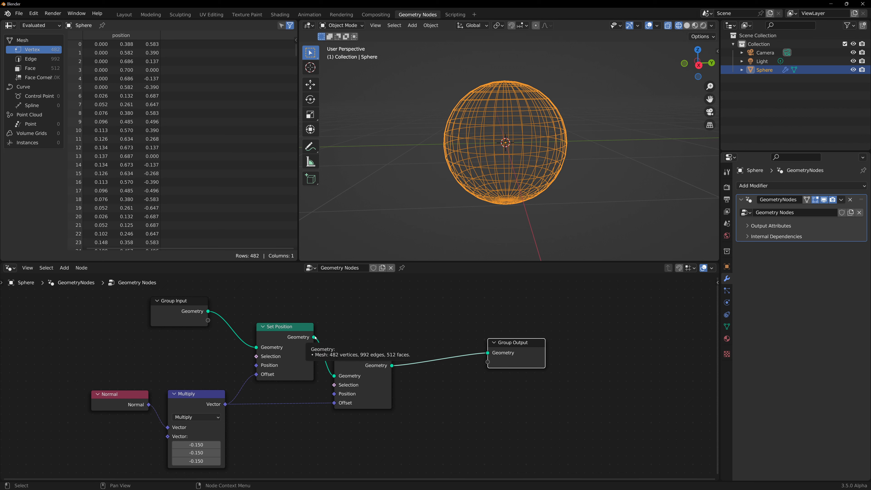
# Add a Mesh Boolean node set to Difference, with the first Set Position feeding Mesh 1 and the second feeding Mesh 2
pyautogui.moveTo(315, 338); pyautogui.dragTo(403, 297)
pyautogui.write('Bool')
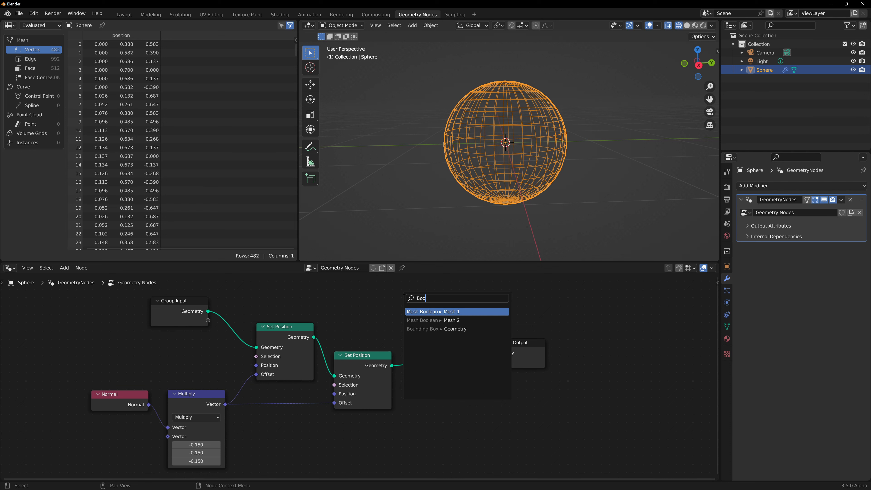
pyautogui.click(439, 312)
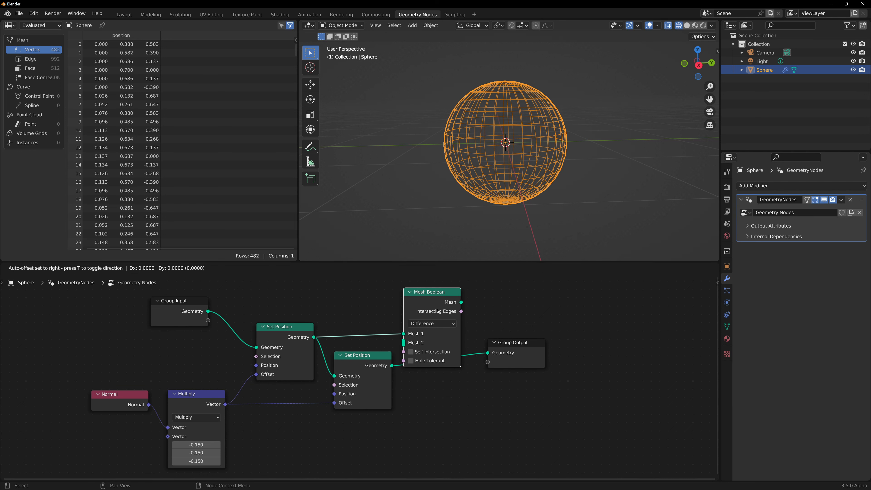
pyautogui.click(407, 356)
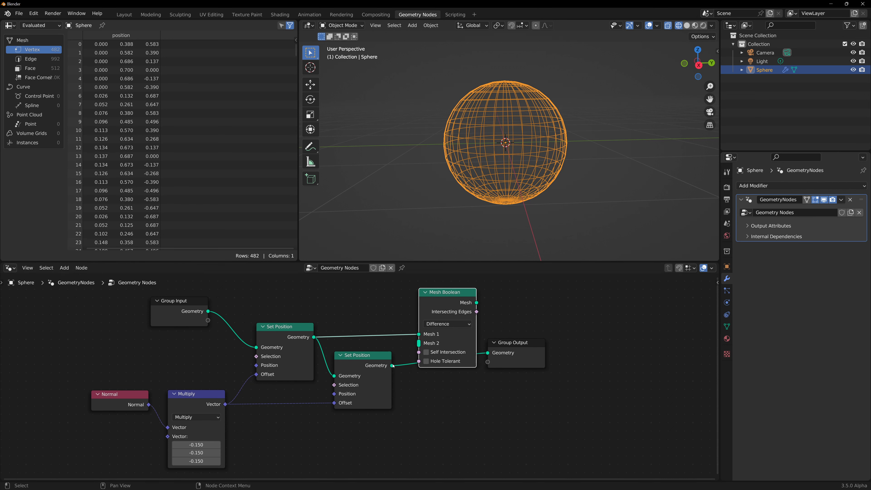
pyautogui.moveTo(393, 366); pyautogui.dragTo(424, 345)
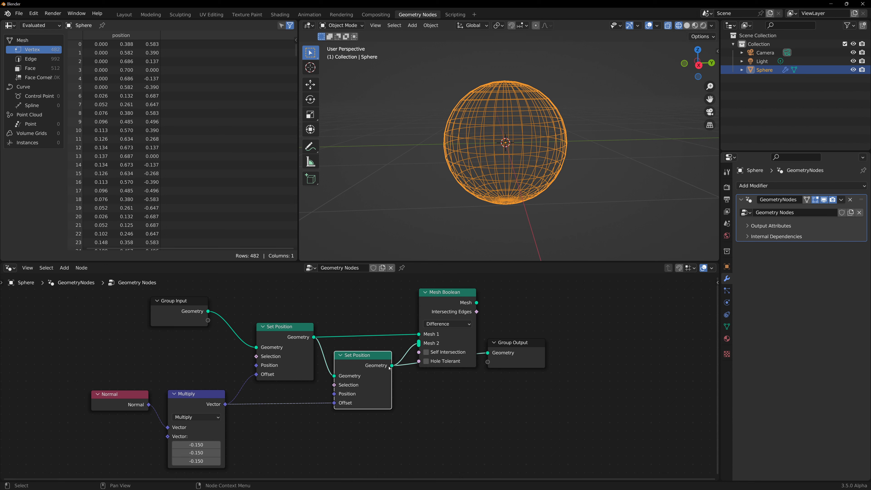
pyautogui.moveTo(389, 368); pyautogui.dragTo(390, 368)
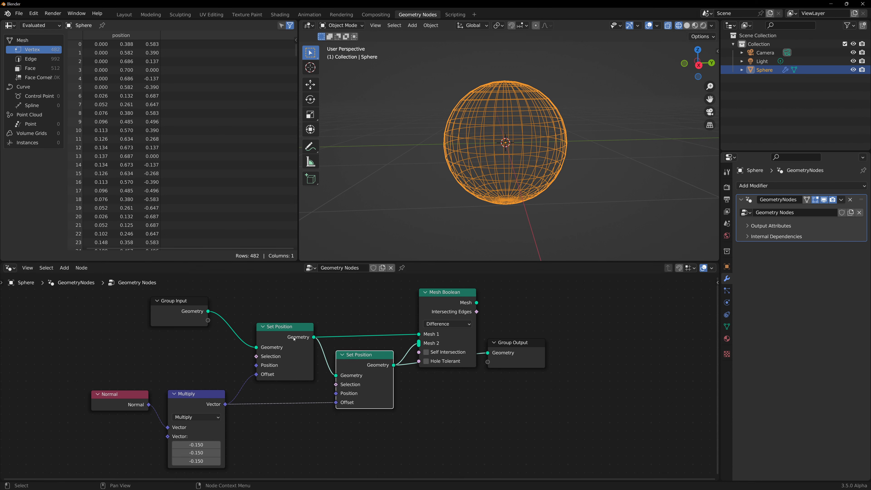
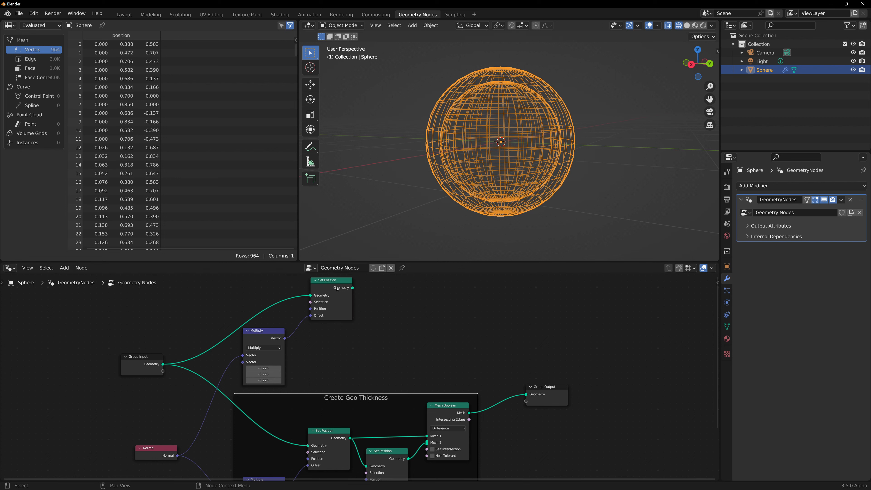
# Add a Mesh to Curve node fed by the Geometry output of the upper Set Position node
pyautogui.moveTo(350, 291); pyautogui.dragTo(385, 294)
pyautogui.write('Mesh')
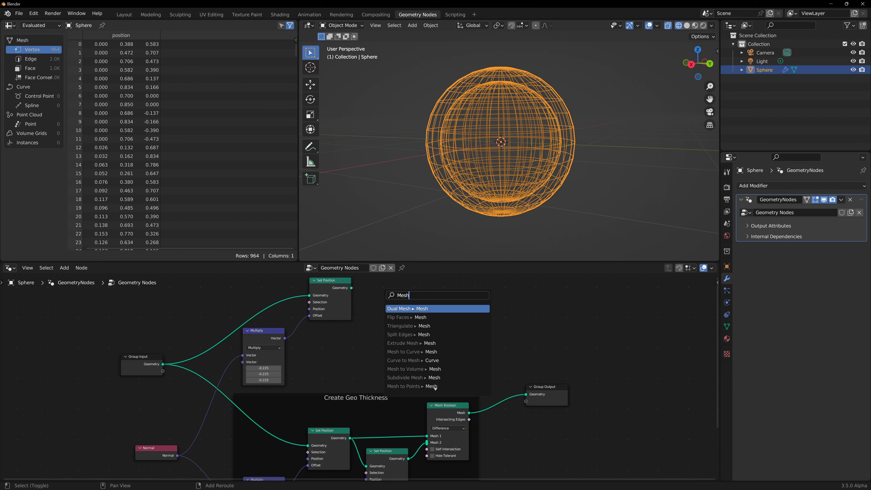
pyautogui.write(' To C')
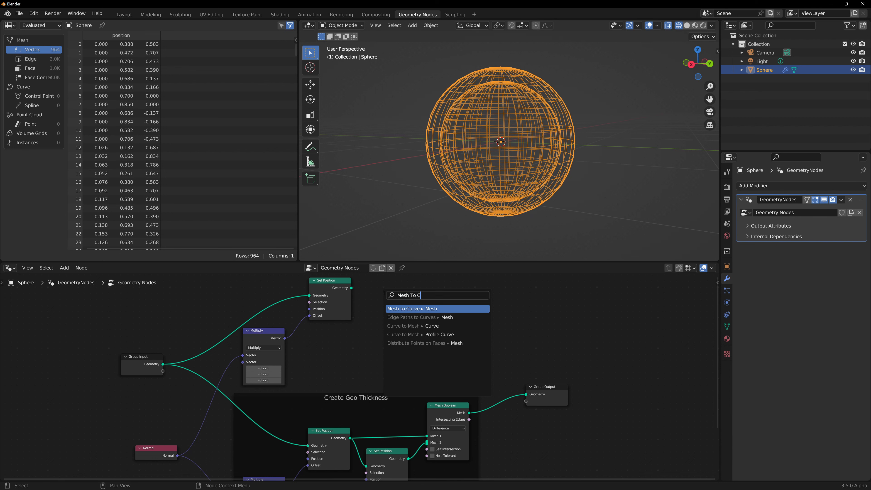
pyautogui.press('Return')
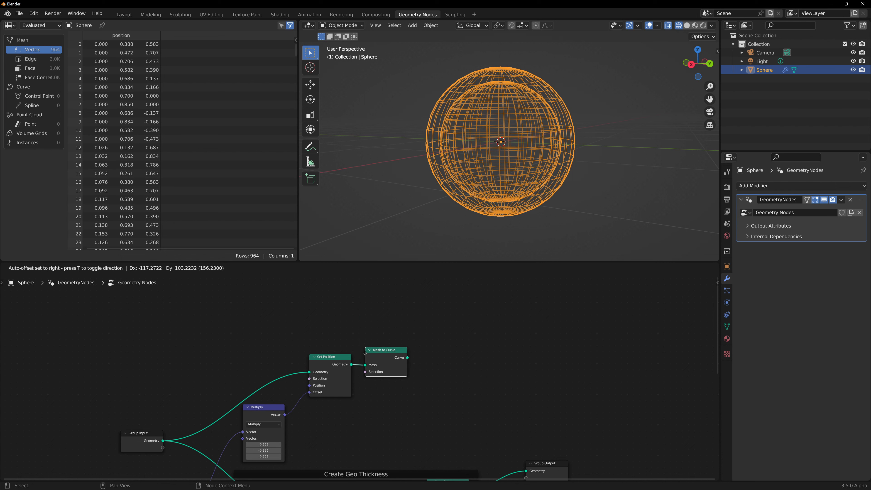
pyautogui.click(367, 345)
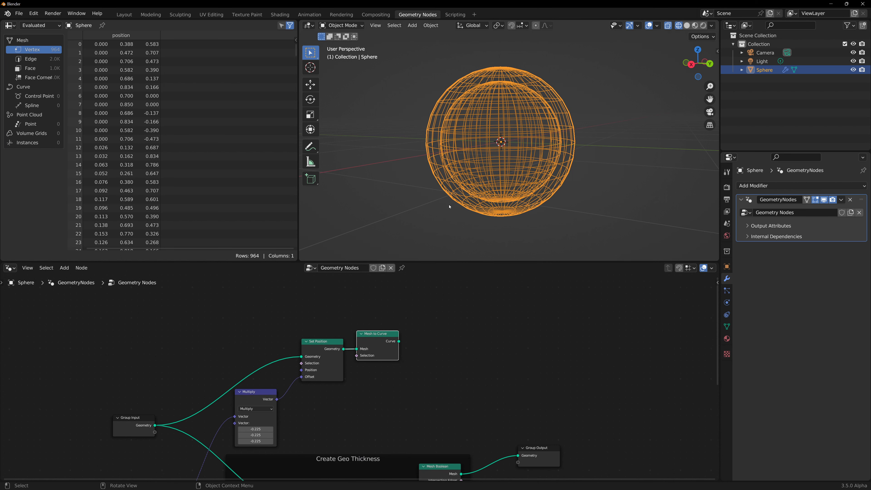
# Connect Mesh to Curve to the Group Output and add a Curve to Mesh node fed by its Curve output
pyautogui.moveTo(399, 342); pyautogui.dragTo(478, 341)
pyautogui.moveTo(399, 341); pyautogui.dragTo(422, 325)
pyautogui.write('Curve')
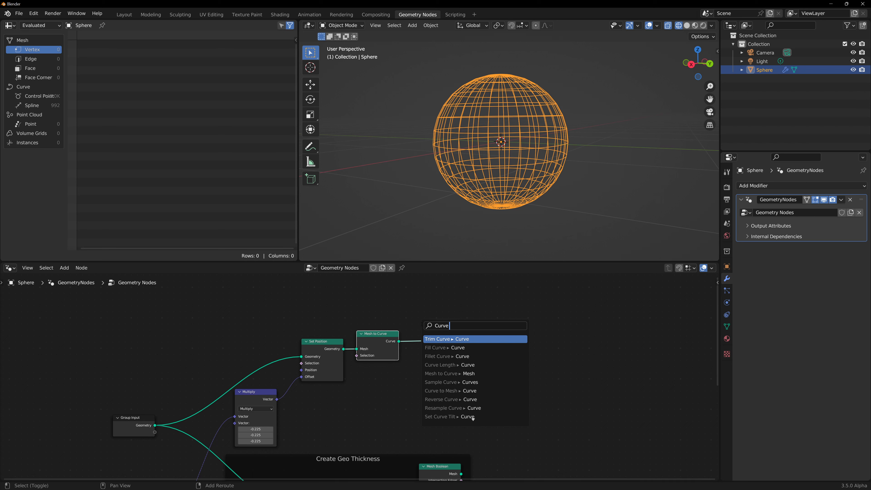
pyautogui.write(' to me')
pyautogui.press('Return')
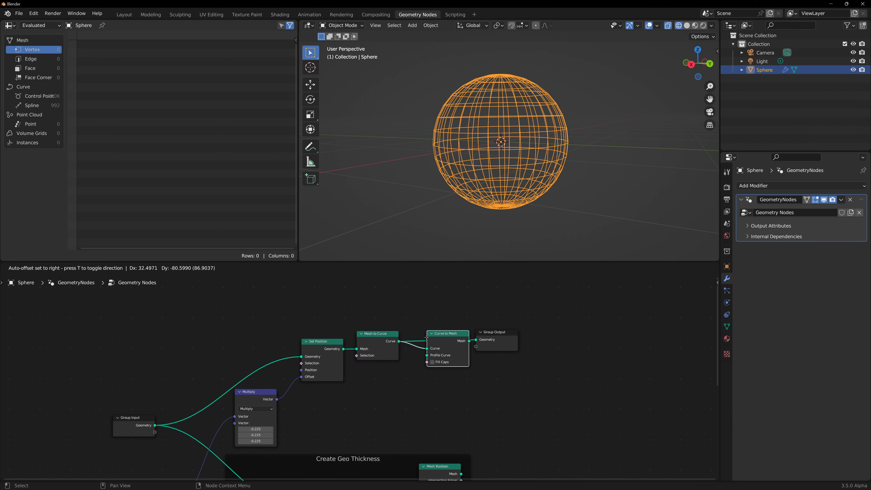
pyautogui.click(427, 338)
# Add an Arc node feeding the Profile Curve input of the Curve to Mesh node
pyautogui.moveTo(427, 357); pyautogui.dragTo(393, 376)
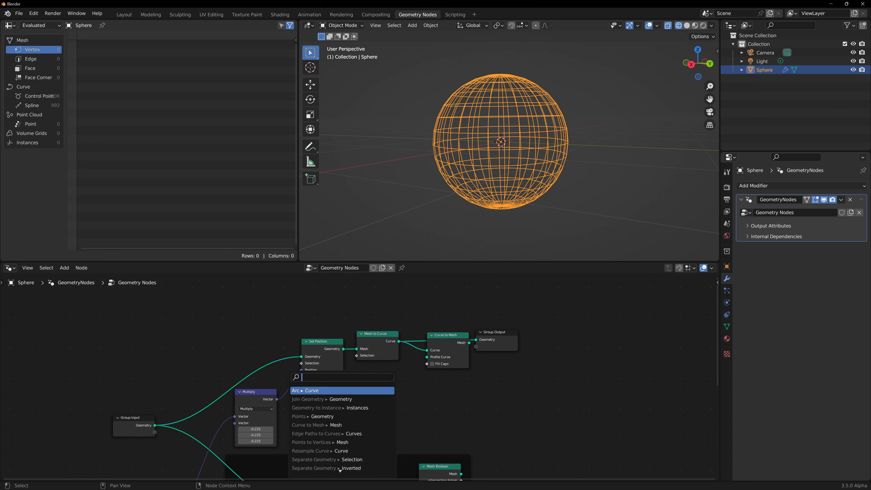
pyautogui.press('Return')
pyautogui.click(401, 375)
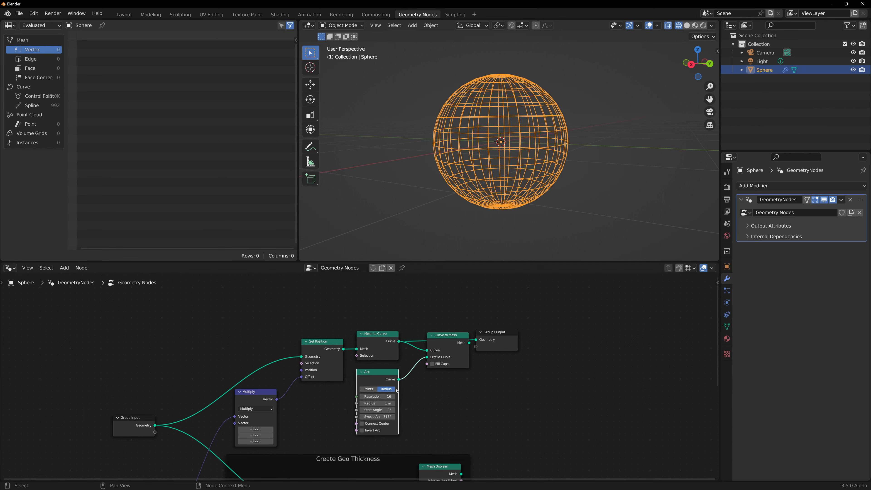
# Set the Arc node's radius to 0.01 m and its resolution to 8
pyautogui.click(391, 403)
pyautogui.press('BackSpace')
pyautogui.write('.00')
pyautogui.press('Return')
pyautogui.click(391, 404)
pyautogui.write('.01')
pyautogui.press('Return')
pyautogui.moveTo(392, 399)
pyautogui.mouseDown()
pyautogui.moveTo(371, 398)
pyautogui.moveTo(391, 398)
pyautogui.mouseUp()
# Move the Group Output clear of Curve to Mesh, deselect the sphere and display the grid in solid shading
pyautogui.moveTo(498, 345)
pyautogui.mouseDown()
pyautogui.moveTo(508, 344)
pyautogui.moveTo(485, 335)
pyautogui.moveTo(509, 346)
pyautogui.mouseUp()
pyautogui.click(483, 97)
pyautogui.press('z')
pyautogui.click(551, 139)
pyautogui.moveTo(575, 132); pyautogui.dragTo(604, 132, button='middle')
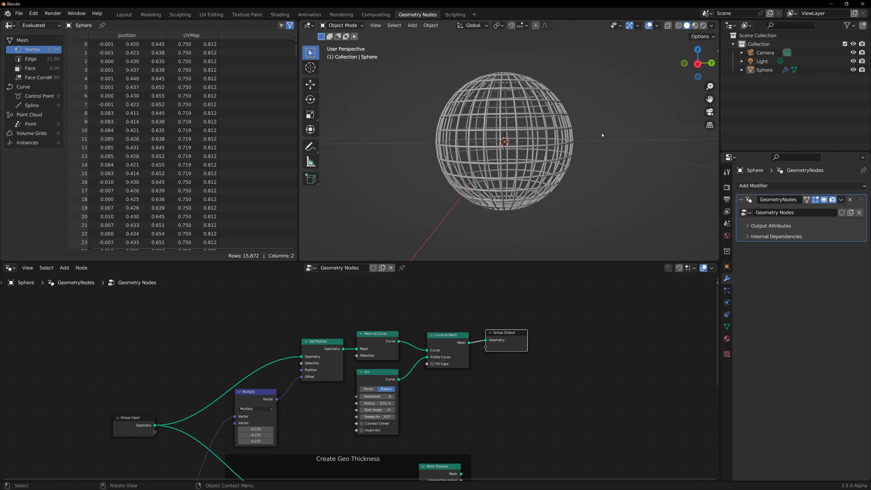
# Move the Group Output and Group Input nodes farther out from the grid nodes
pyautogui.moveTo(514, 351); pyautogui.dragTo(574, 350)
pyautogui.moveTo(457, 401); pyautogui.dragTo(468, 390, button='middle')
pyautogui.scroll(-2, 467, 389)
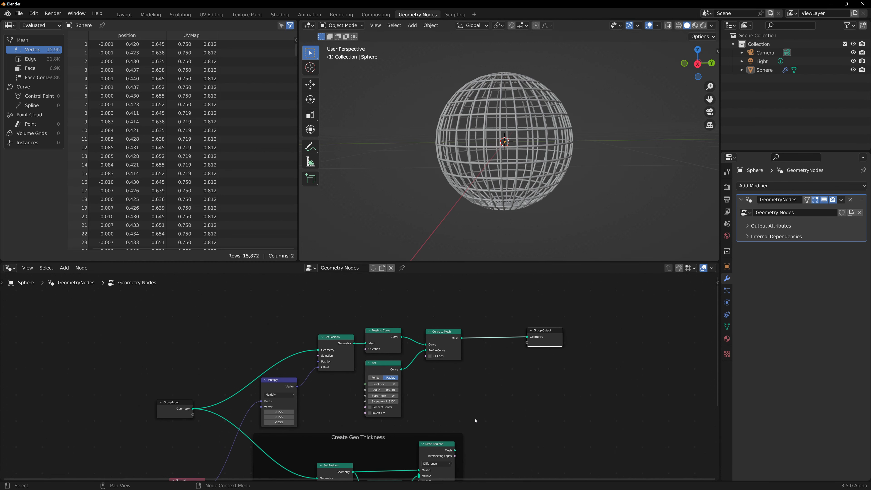
pyautogui.moveTo(476, 421); pyautogui.dragTo(487, 406, button='middle')
pyautogui.moveTo(196, 387); pyautogui.dragTo(175, 378)
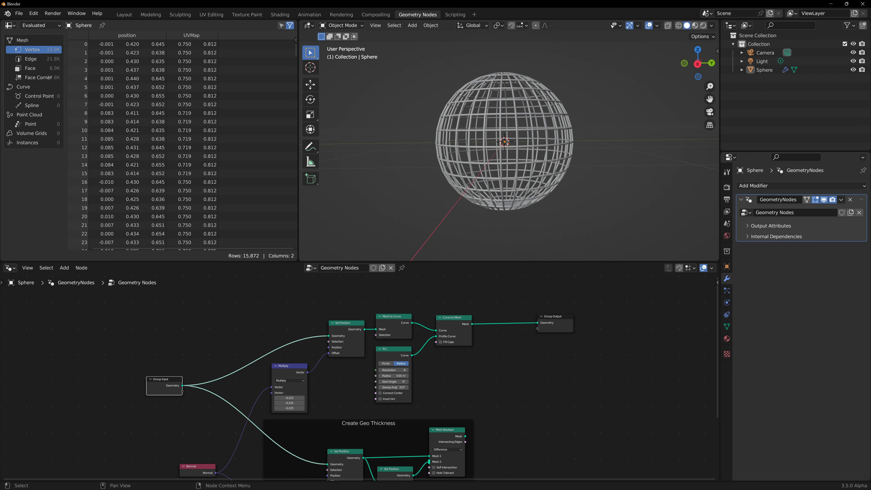
# Join the rebar grid nodes in a new frame labelled "Create Rebar/Support Frame"
pyautogui.moveTo(497, 287); pyautogui.dragTo(250, 422)
pyautogui.rightClick(294, 306)
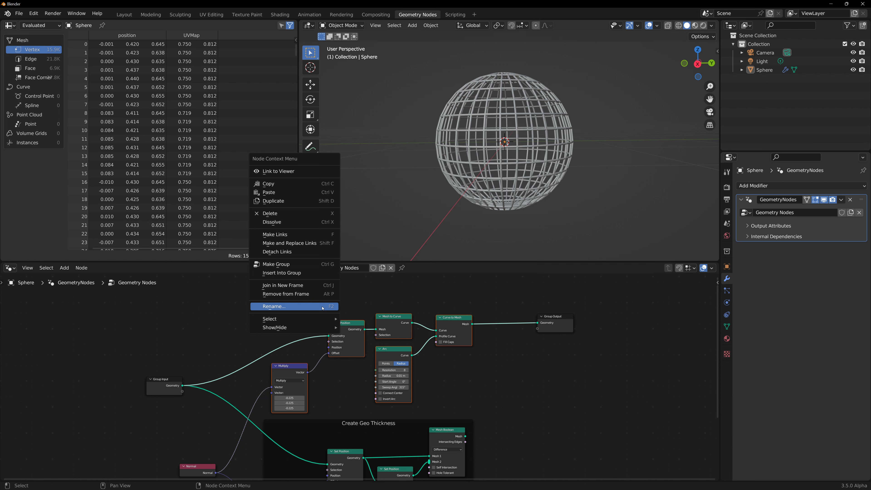
pyautogui.click(285, 290)
pyautogui.rightClick(298, 321)
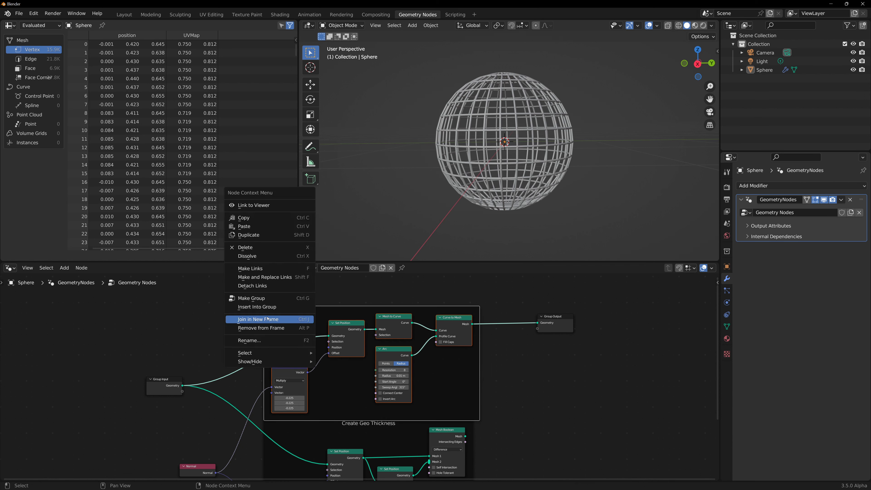
pyautogui.click(254, 340)
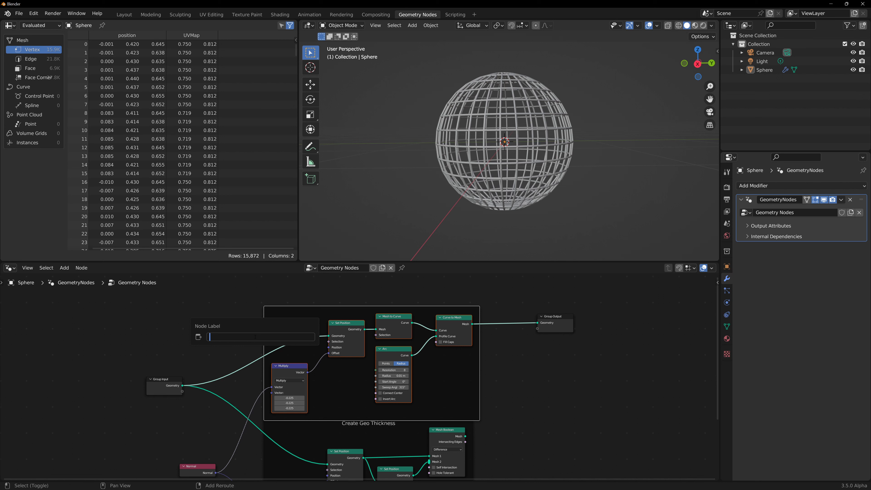
pyautogui.write('Create Rebar/Support Frame')
pyautogui.press('Return')
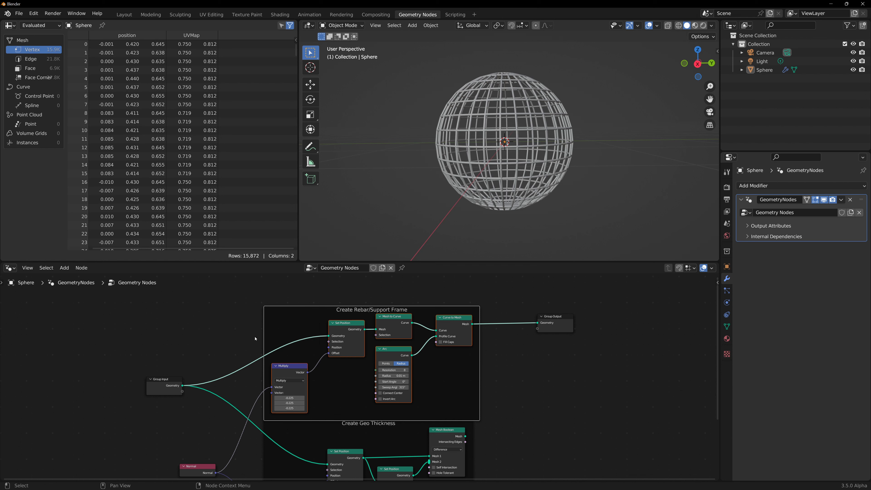
# Space the two frames apart and rearrange the Normal and Group Input nodes, placing Group Input above the rebar frame
pyautogui.moveTo(353, 311); pyautogui.dragTo(352, 298)
pyautogui.scroll(-2, 350, 301)
pyautogui.moveTo(483, 363); pyautogui.dragTo(462, 363, button='middle')
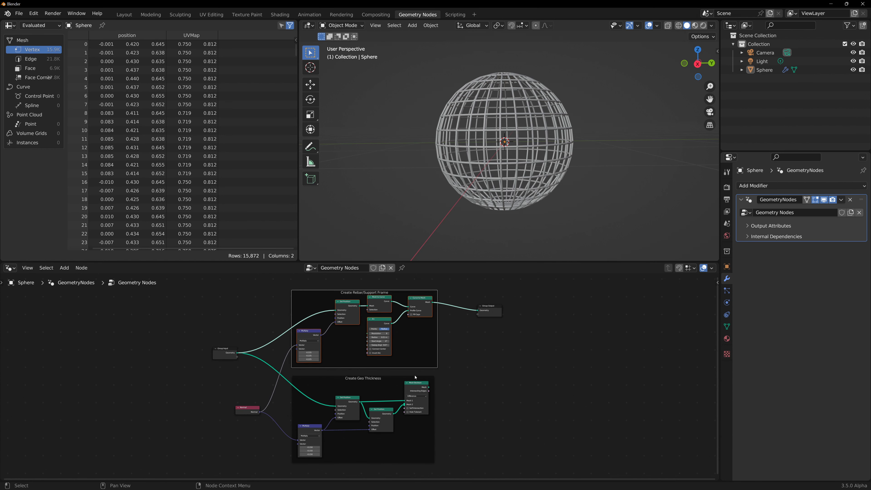
pyautogui.moveTo(375, 380); pyautogui.dragTo(374, 378)
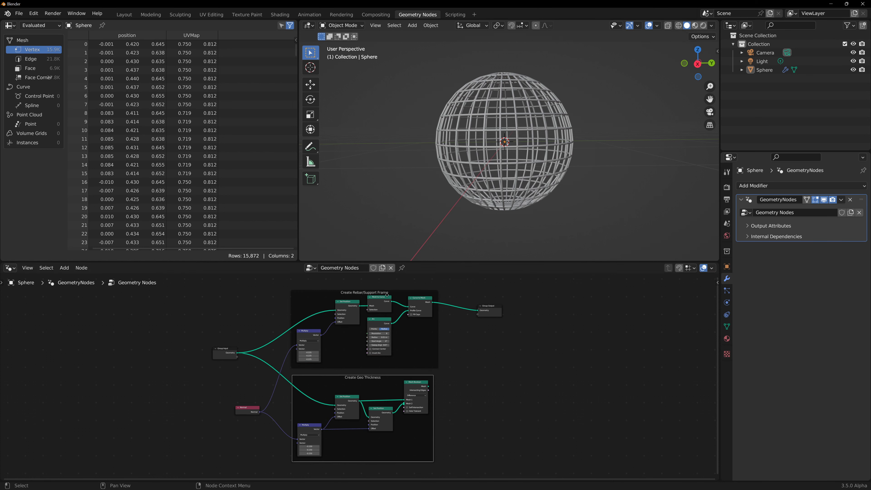
pyautogui.moveTo(387, 296); pyautogui.dragTo(386, 295)
pyautogui.moveTo(261, 333); pyautogui.dragTo(264, 373, button='middle')
pyautogui.moveTo(250, 448); pyautogui.dragTo(249, 424)
pyautogui.moveTo(261, 367); pyautogui.dragTo(249, 357, button='middle')
pyautogui.moveTo(215, 384); pyautogui.dragTo(236, 311)
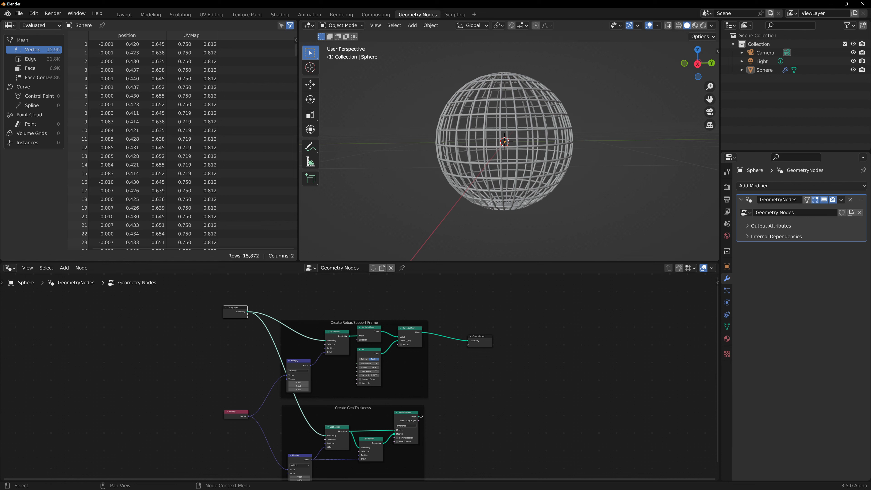
# Connect the Mesh Boolean's Mesh output to the Group Output and inspect the thickened sphere
pyautogui.moveTo(420, 417); pyautogui.dragTo(468, 342)
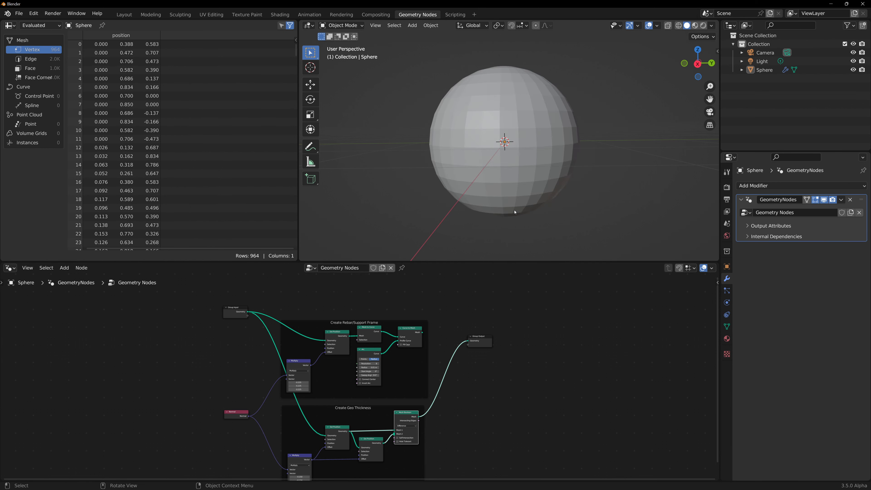
pyautogui.moveTo(514, 212); pyautogui.dragTo(472, 236, button='middle')
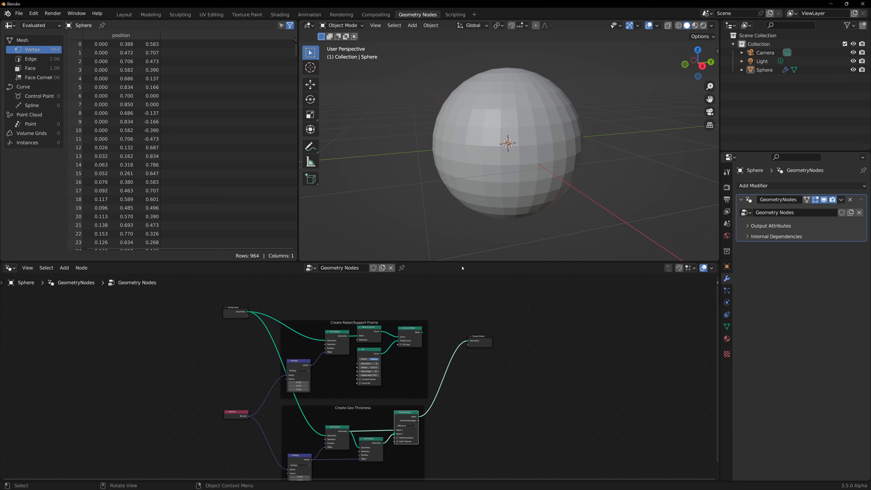
pyautogui.scroll(2, 238, 312)
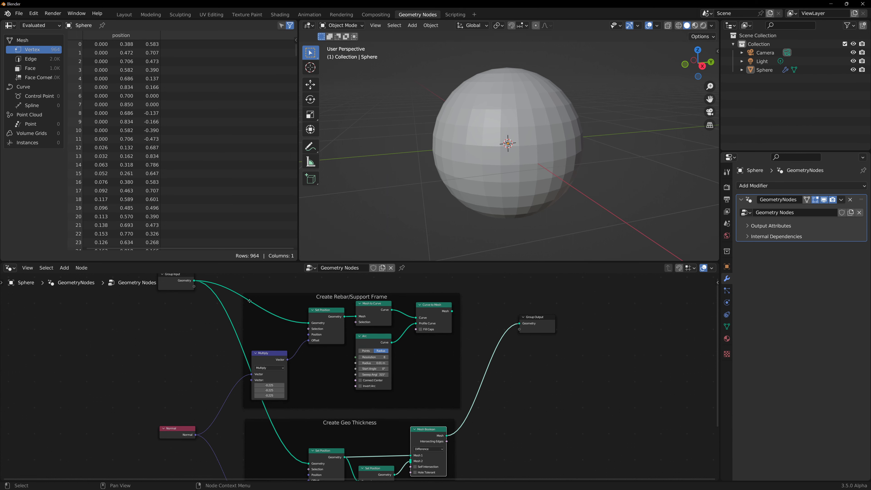
# Add a Distribute Points on Faces node fed by the Group Input's geometry, above the rebar frame
pyautogui.moveTo(254, 288); pyautogui.dragTo(344, 362, button='middle')
pyautogui.scroll(6, 270, 345)
pyautogui.moveTo(265, 329); pyautogui.dragTo(267, 349, button='middle')
pyautogui.scroll(1, 267, 349)
pyautogui.moveTo(195, 349); pyautogui.dragTo(289, 316)
pyautogui.write('dist')
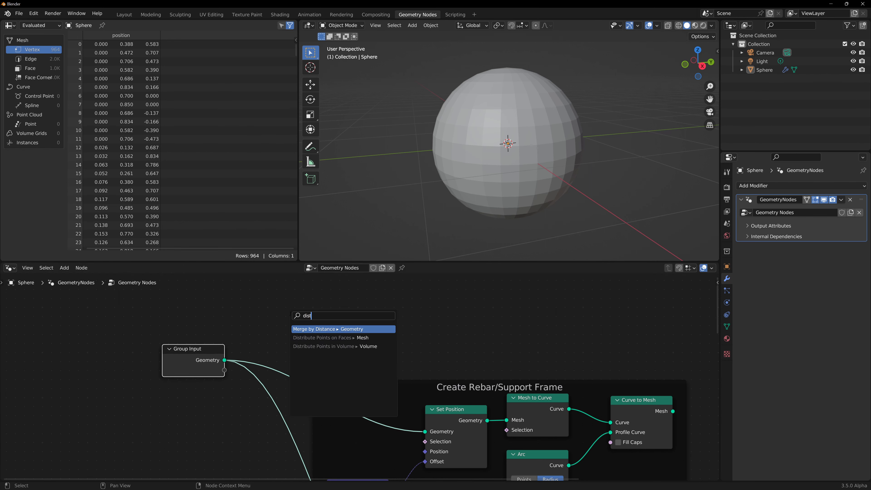
pyautogui.press('Down')
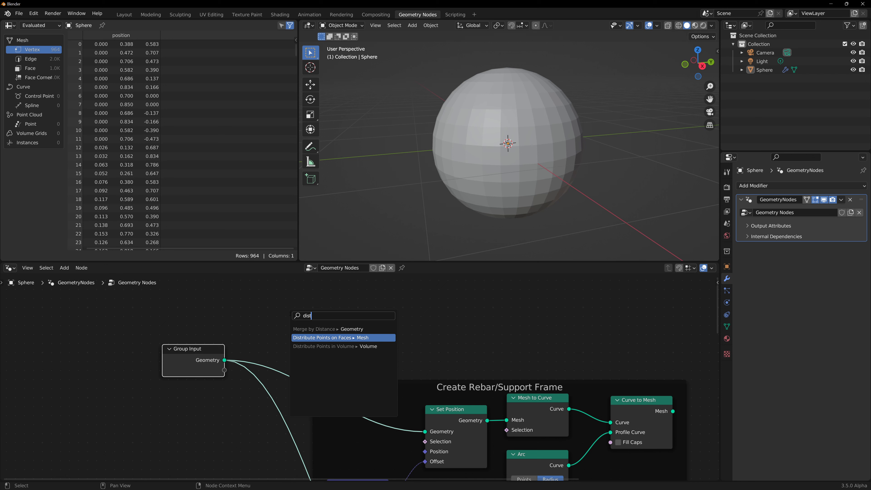
pyautogui.press('Return')
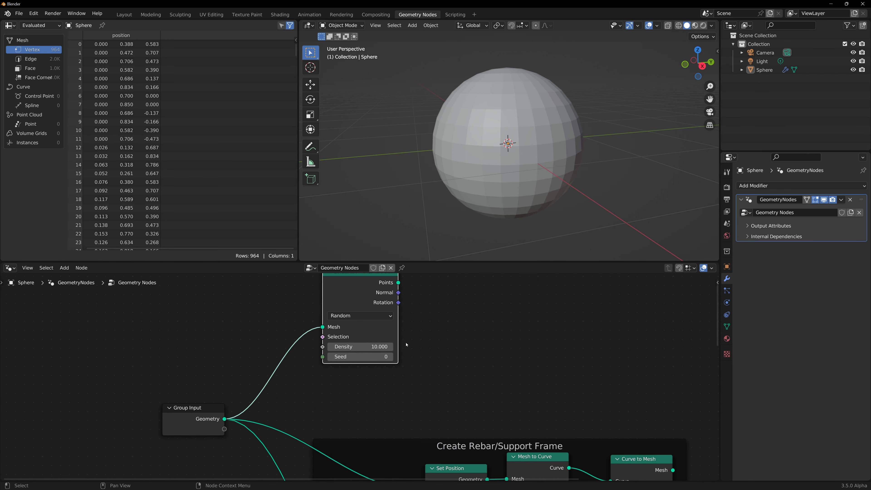
# Bring the Group Output beside Distribute Points on Faces, connect Points to it, and leave room between the two nodes
pyautogui.scroll(-2, 569, 376)
pyautogui.moveTo(669, 454); pyautogui.dragTo(444, 319)
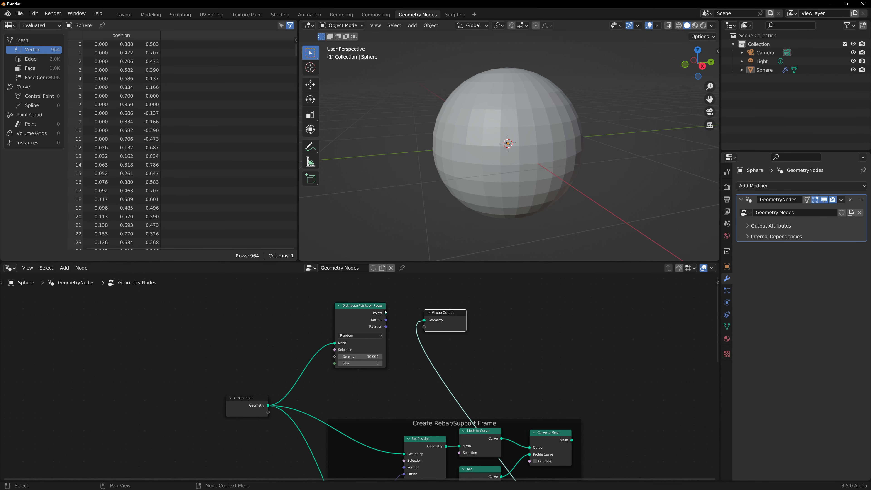
pyautogui.moveTo(386, 313); pyautogui.dragTo(465, 319)
pyautogui.moveTo(473, 161)
pyautogui.mouseDown(button='middle')
pyautogui.moveTo(433, 168)
pyautogui.moveTo(471, 169)
pyautogui.mouseUp(button='middle')
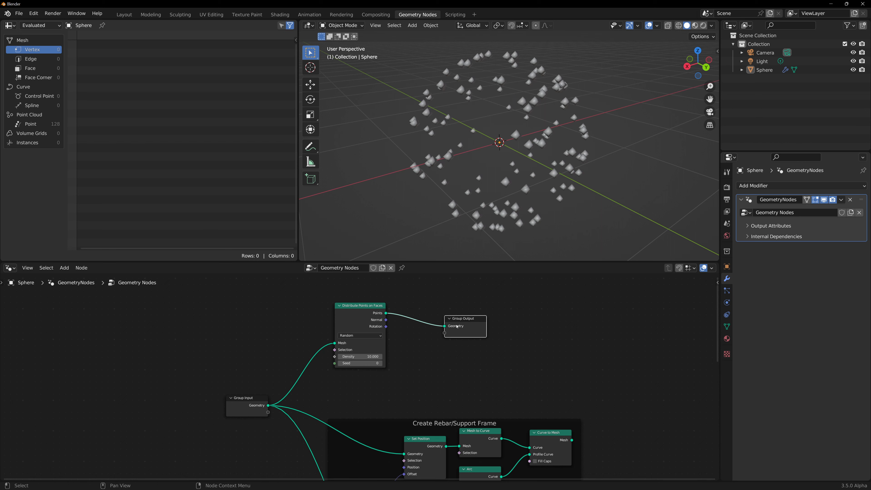
pyautogui.moveTo(457, 326); pyautogui.dragTo(484, 318)
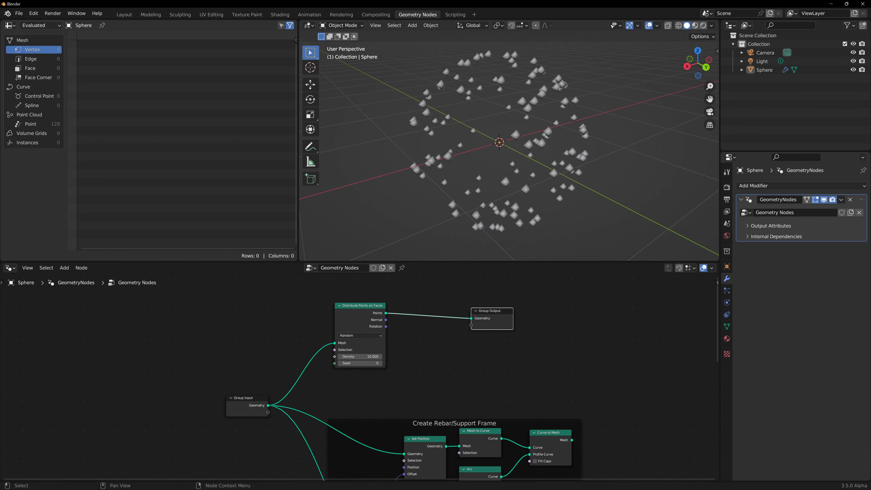
pyautogui.press('g')
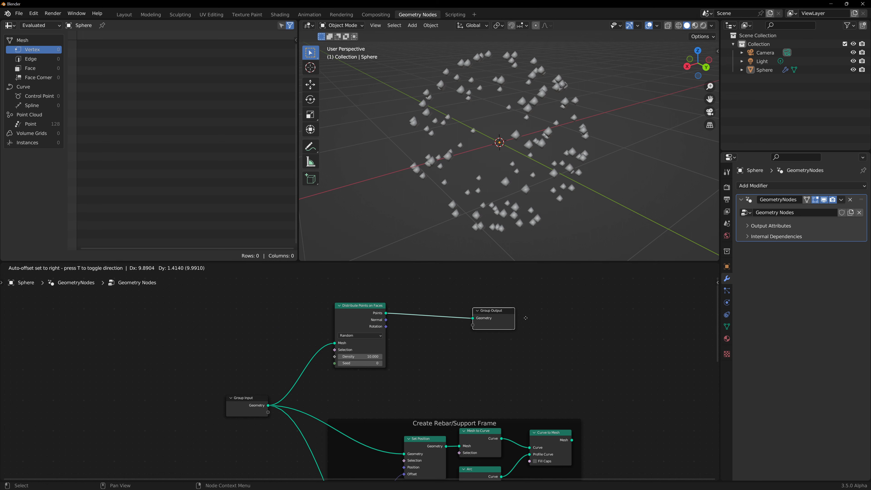
pyautogui.click(512, 321)
# Add an Instance on Points node fed by the Points output of Distribute Points on Faces
pyautogui.moveTo(386, 313); pyautogui.dragTo(446, 296)
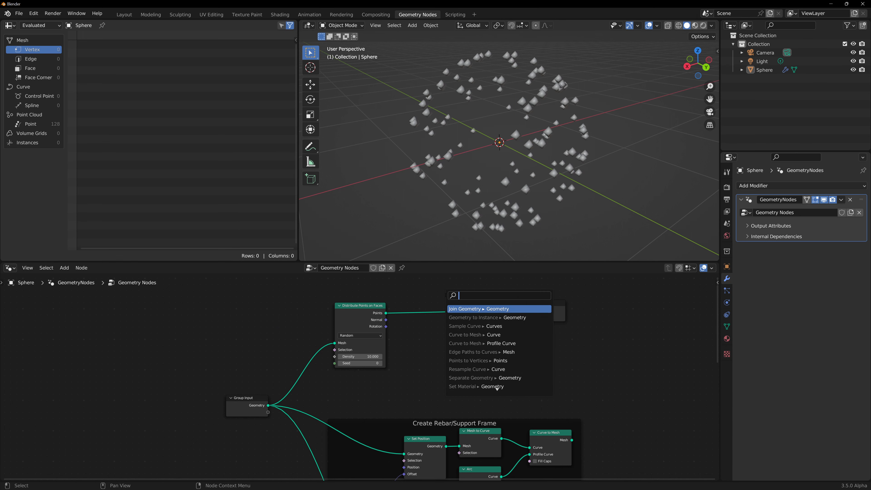
pyautogui.write('instance on')
pyautogui.press('Return')
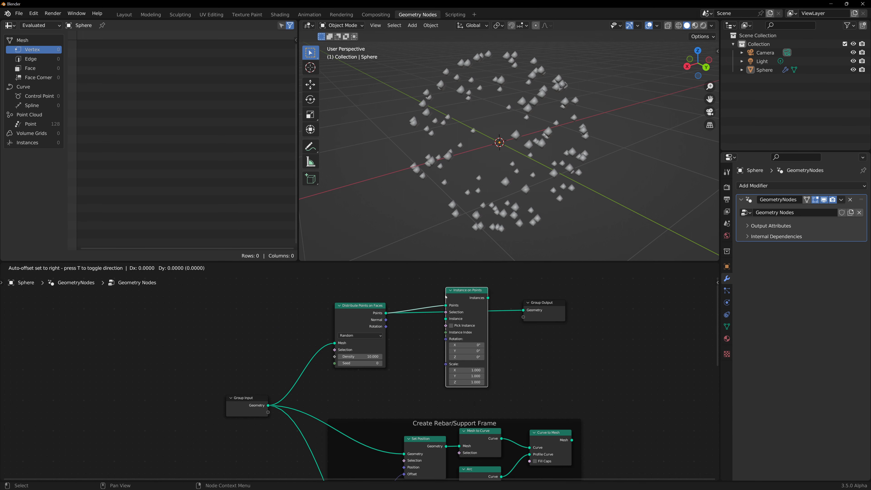
pyautogui.click(445, 297)
# Add a UV Sphere node feeding the Instance input of Instance on Points
pyautogui.moveTo(453, 320); pyautogui.dragTo(426, 336)
pyautogui.write('us')
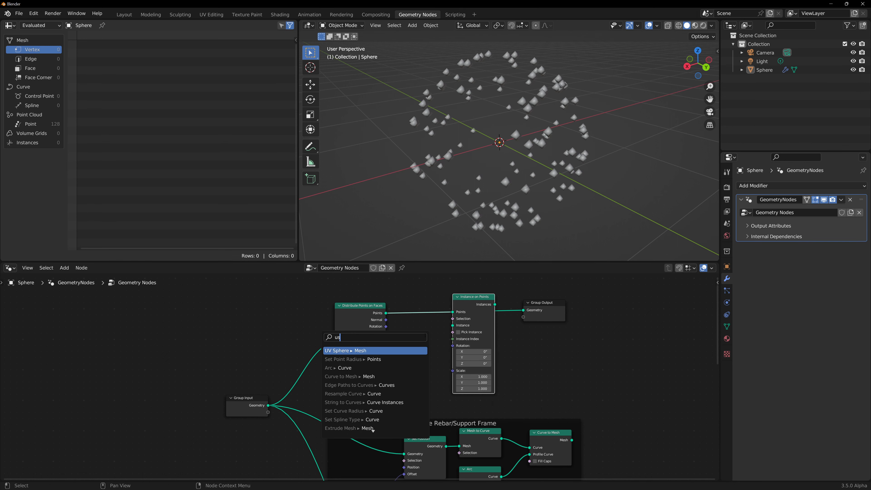
pyautogui.press('Return')
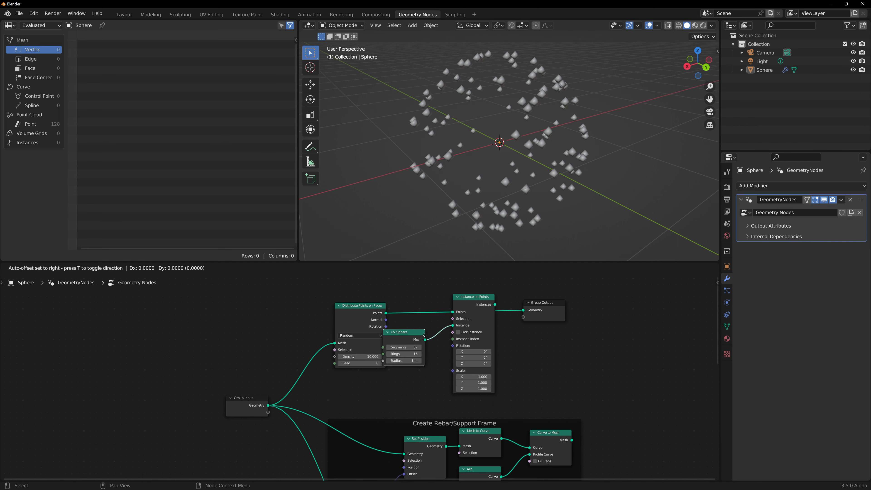
pyautogui.click(438, 337)
# Set the UV Sphere node to 6 segments, 6 rings and a radius of 0.2 m
pyautogui.click(429, 349)
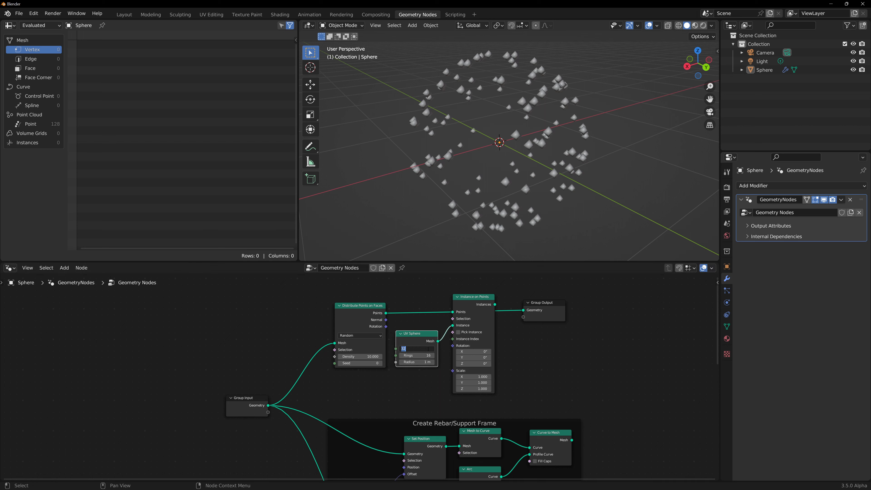
pyautogui.write('8')
pyautogui.press('Tab')
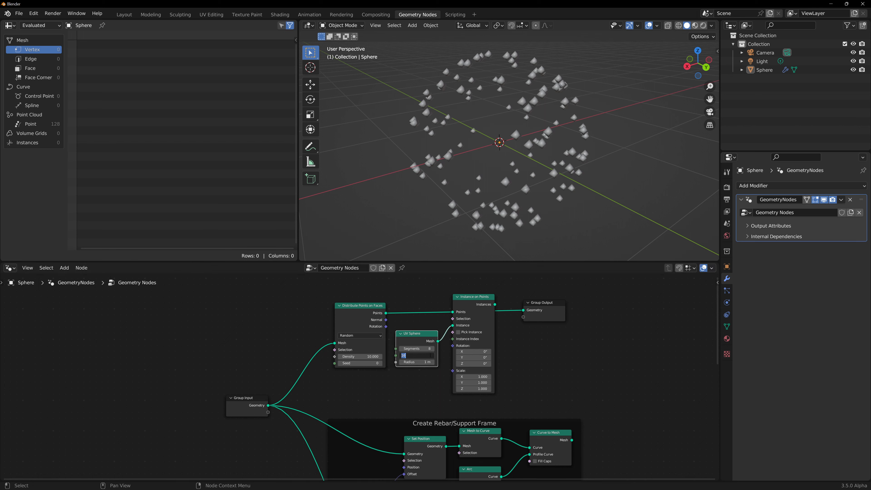
pyautogui.write('8')
pyautogui.click(431, 350)
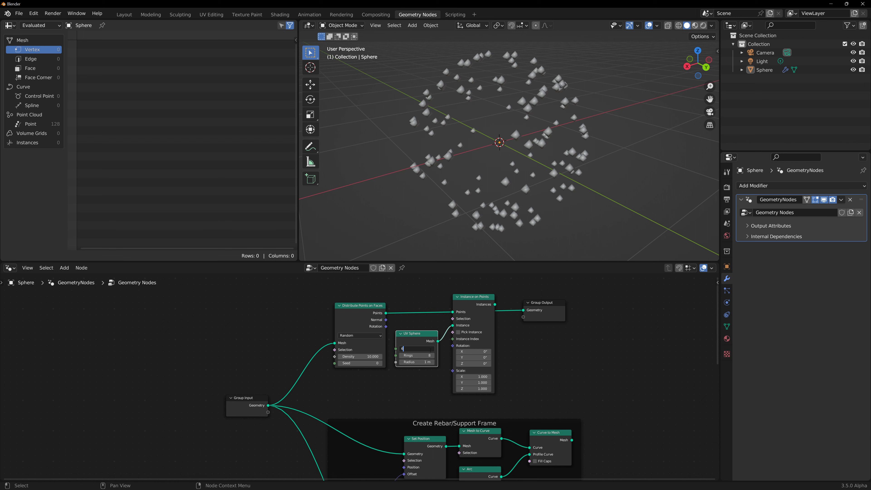
pyautogui.write('6')
pyautogui.press('Return')
pyautogui.click(432, 356)
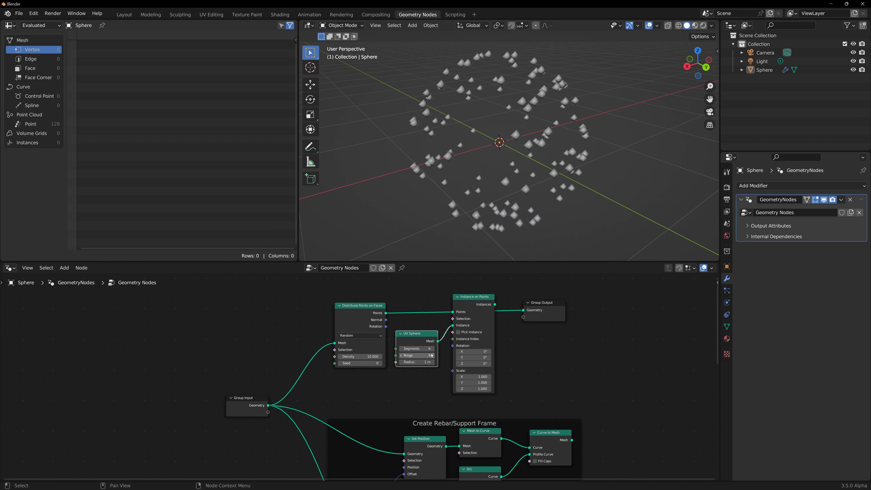
pyautogui.click(432, 355)
pyautogui.press('Return')
pyautogui.click(429, 362)
pyautogui.write('0.2')
pyautogui.press('Return')
# Connect Instance on Points to the Group Output, check the instanced spheres and move the Group Output farther away
pyautogui.moveTo(495, 304); pyautogui.dragTo(524, 310)
pyautogui.scroll(-2, 505, 161)
pyautogui.moveTo(505, 163); pyautogui.dragTo(514, 258, button='middle')
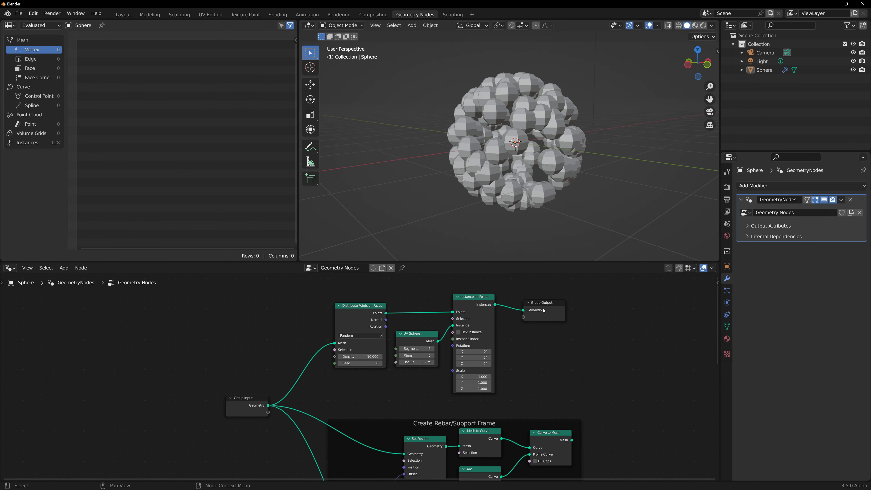
pyautogui.moveTo(543, 315); pyautogui.dragTo(584, 315)
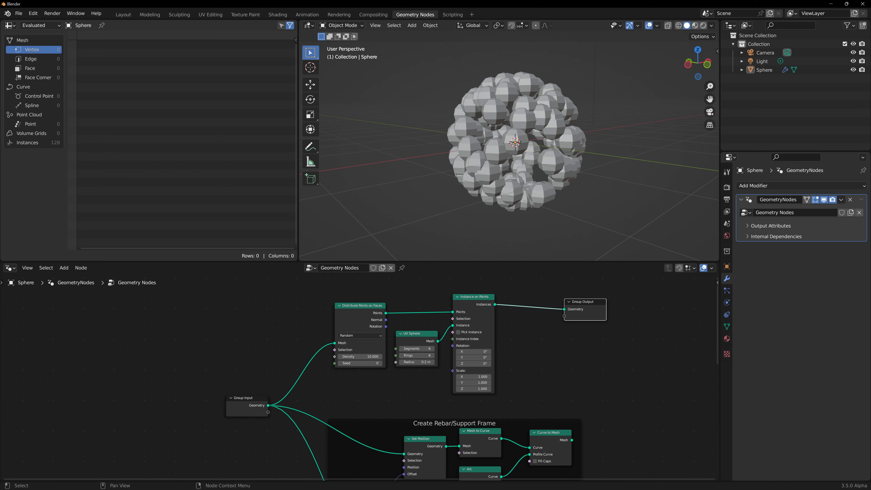
# Insert a Scale Instances node between Instance on Points and the Group Output
pyautogui.scroll(3, 516, 356)
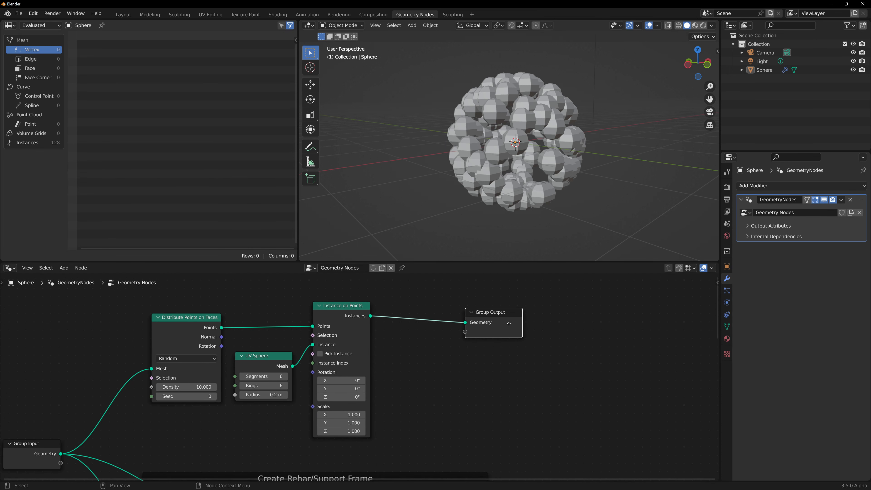
pyautogui.moveTo(510, 324); pyautogui.dragTo(551, 318)
pyautogui.moveTo(372, 317); pyautogui.dragTo(412, 332)
pyautogui.write('scale')
pyautogui.press('Down')
pyautogui.press('Return')
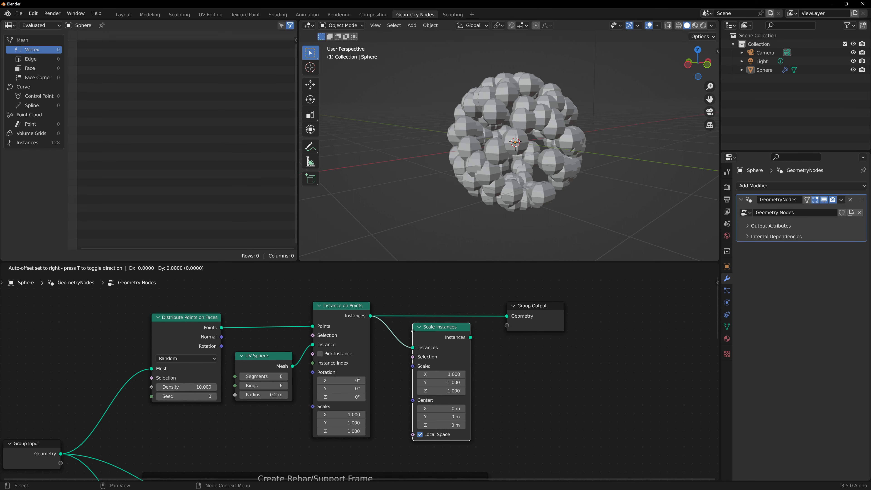
pyautogui.click(460, 306)
pyautogui.moveTo(511, 313); pyautogui.dragTo(534, 307)
pyautogui.moveTo(462, 367); pyautogui.dragTo(432, 360, button='middle')
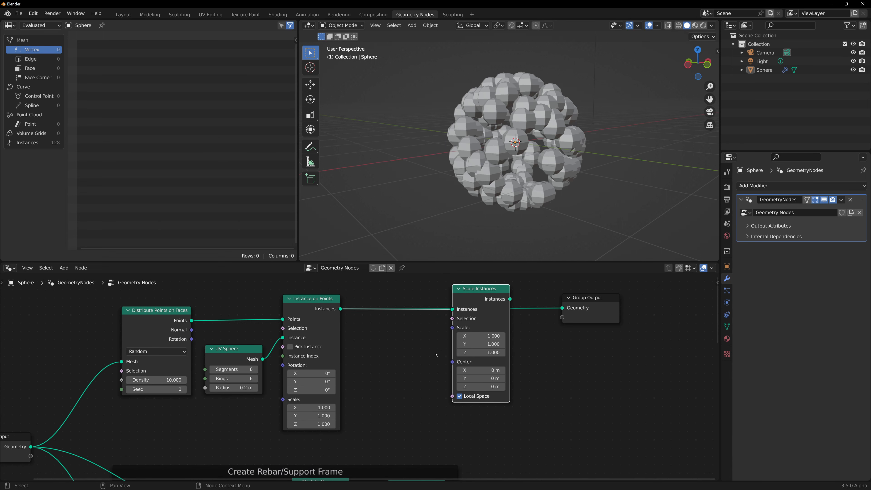
# Make room before Scale Instances and add a vector Random Value node feeding its Scale input
pyautogui.moveTo(482, 300); pyautogui.dragTo(514, 302)
pyautogui.moveTo(485, 329); pyautogui.dragTo(452, 347)
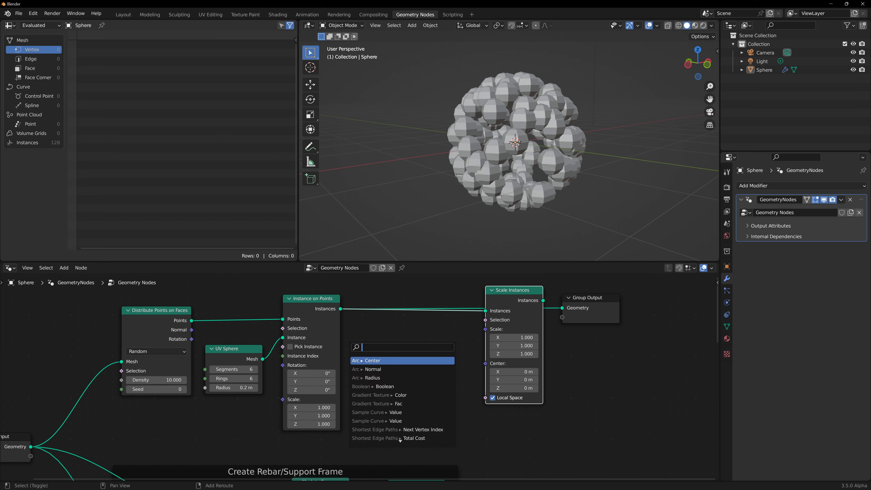
pyautogui.write('random')
pyautogui.press('Return')
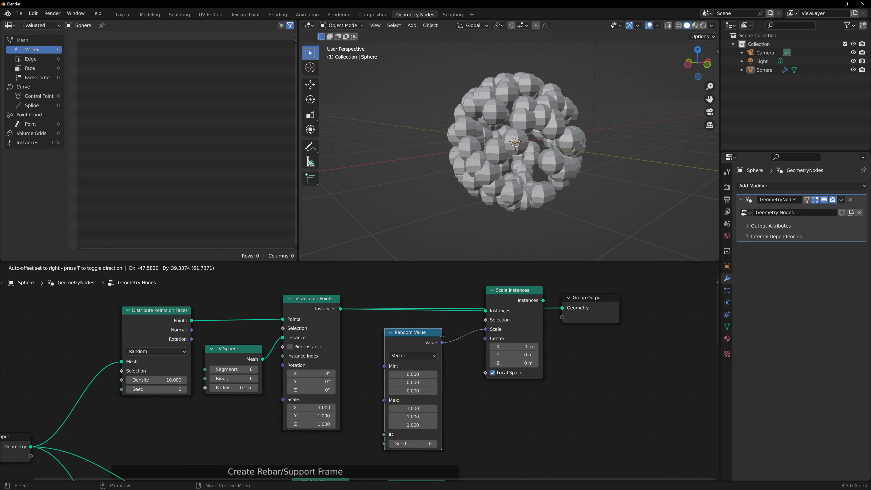
pyautogui.click(442, 337)
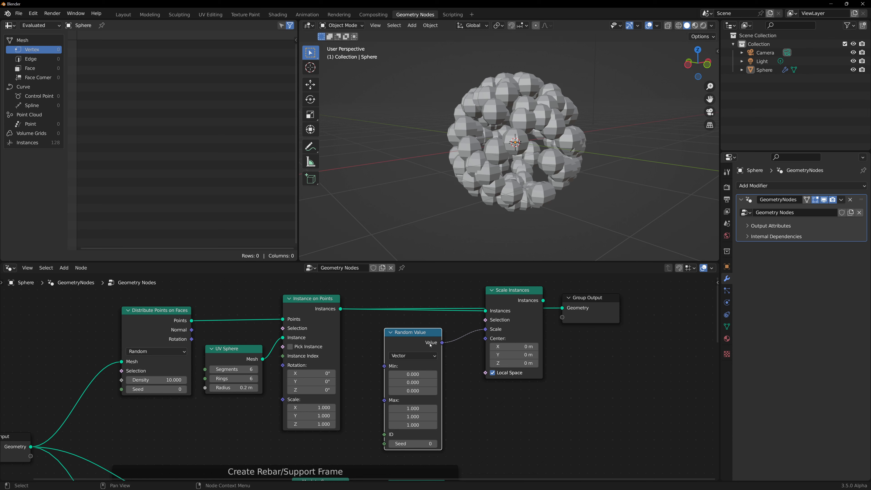
# Set all three Max components of the Random Value node to 2
pyautogui.click(414, 409)
pyautogui.write('2')
pyautogui.press('Return')
pyautogui.click(414, 417)
pyautogui.write('2')
pyautogui.press('Tab')
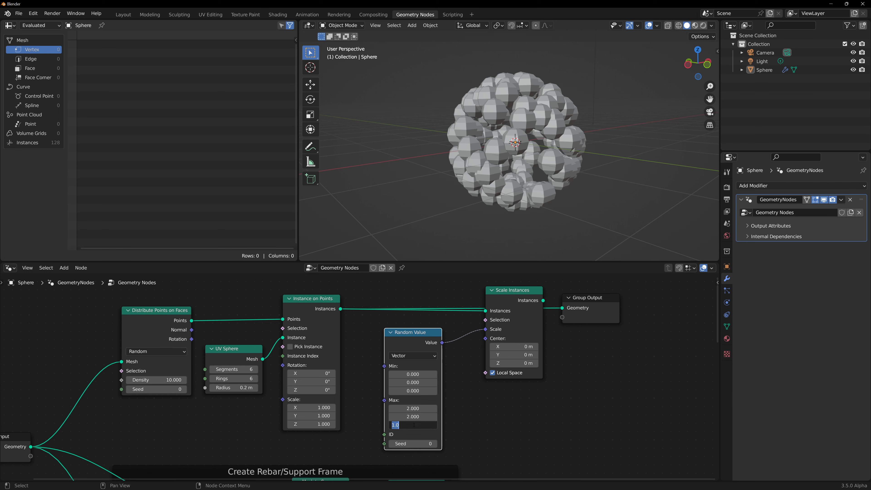
pyautogui.write('2')
pyautogui.press('Return')
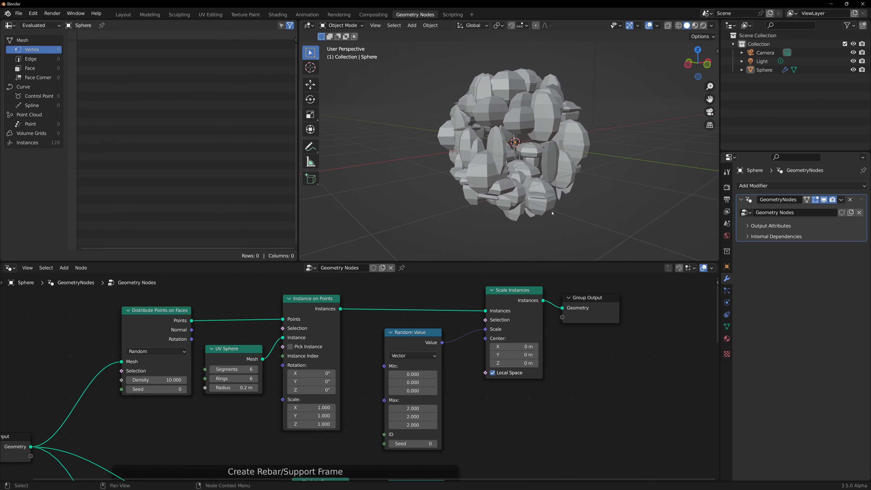
# Replace the vector Random Value node with a Combine XYZ node feeding the Scale input of Scale Instances
pyautogui.moveTo(515, 161)
pyautogui.mouseDown(button='middle')
pyautogui.moveTo(506, 167)
pyautogui.moveTo(535, 158)
pyautogui.moveTo(514, 172)
pyautogui.mouseUp(button='middle')
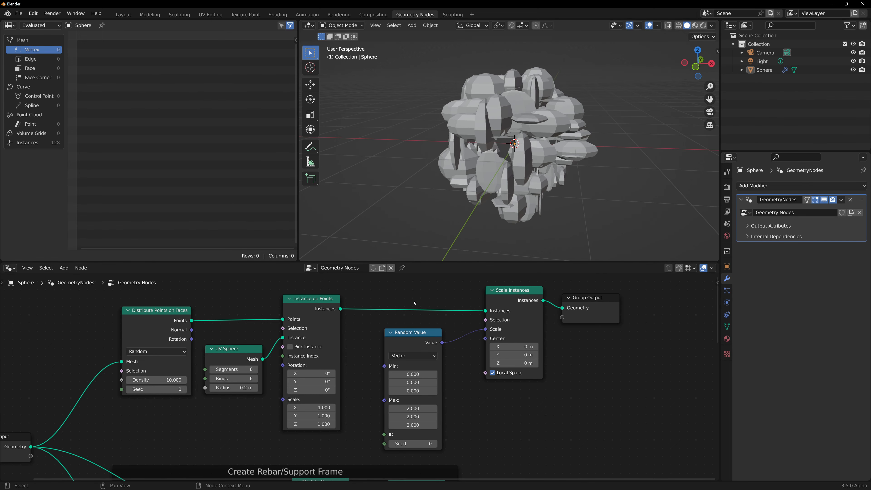
pyautogui.click(419, 333)
pyautogui.press('x')
pyautogui.moveTo(485, 329); pyautogui.dragTo(434, 353)
pyautogui.write('combine')
pyautogui.press('Return')
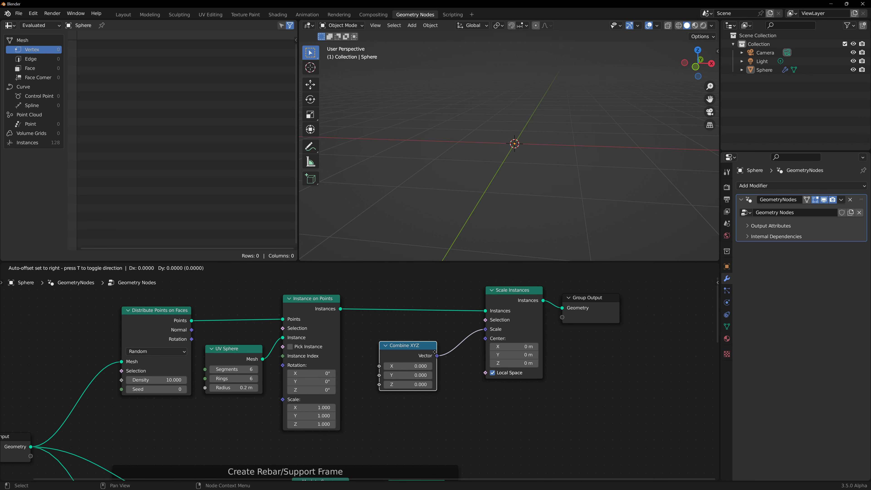
pyautogui.click(466, 353)
# Drive X, Y and Z of Combine XYZ with a single float Random Value node and space the two nodes apart
pyautogui.moveTo(403, 367); pyautogui.dragTo(287, 365)
pyautogui.write('Random')
pyautogui.press('Return')
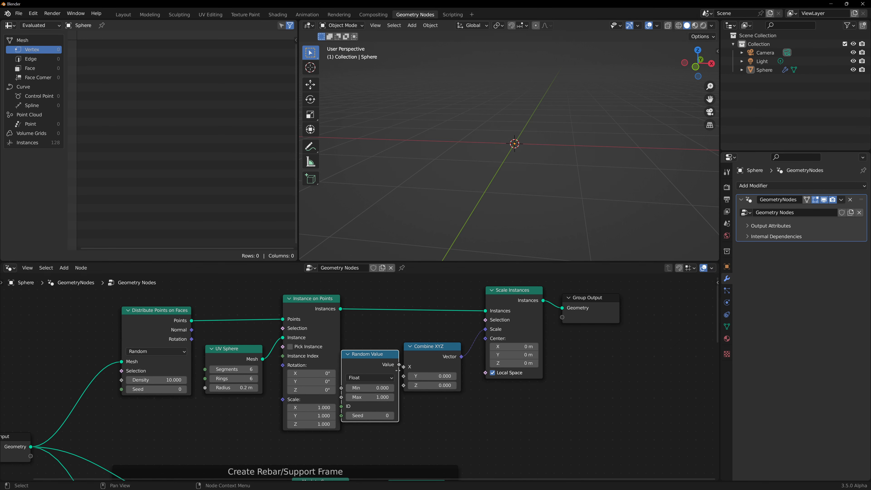
pyautogui.moveTo(399, 364); pyautogui.dragTo(403, 385)
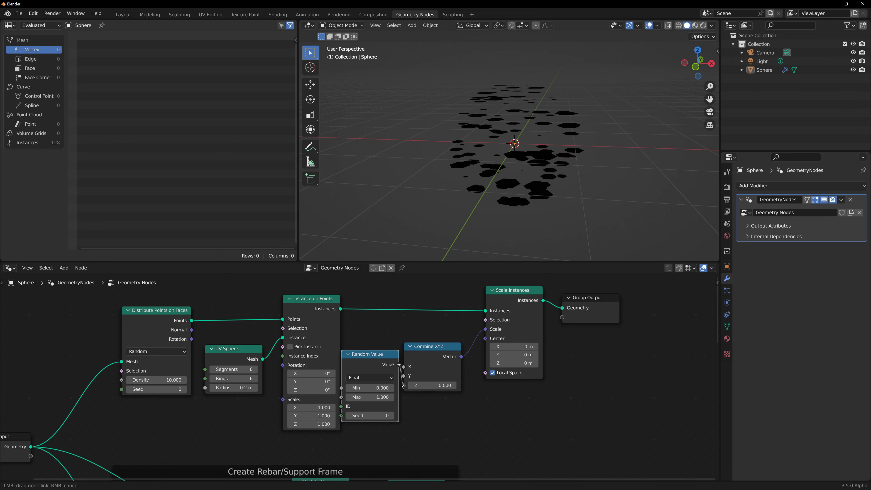
pyautogui.moveTo(434, 357); pyautogui.dragTo(448, 337)
pyautogui.moveTo(390, 356); pyautogui.dragTo(400, 349)
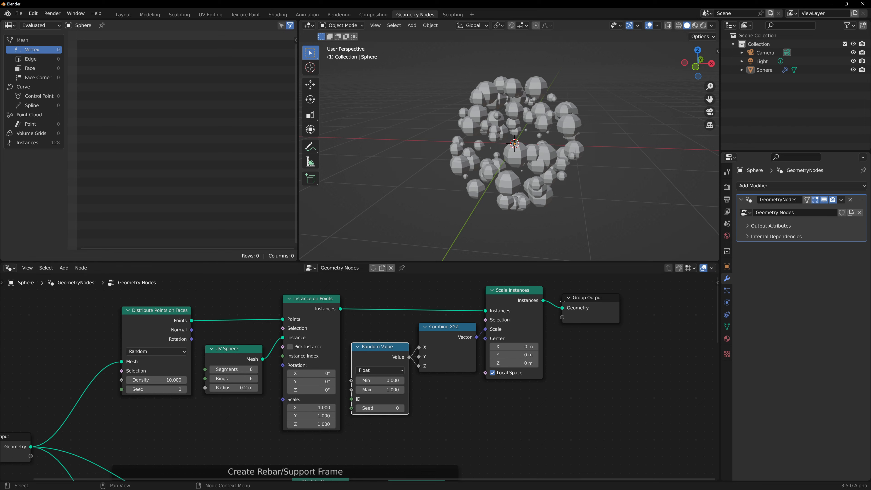
# Set the float Random Value node's Max to 2 and inspect the scaled spheres from another angle
pyautogui.moveTo(515, 165); pyautogui.dragTo(566, 176, button='middle')
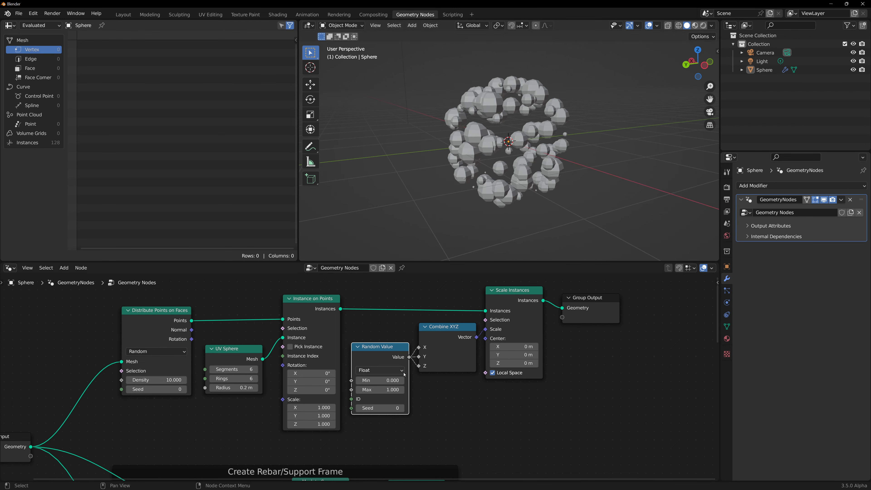
pyautogui.click(380, 390)
pyautogui.write('2')
pyautogui.press('Return')
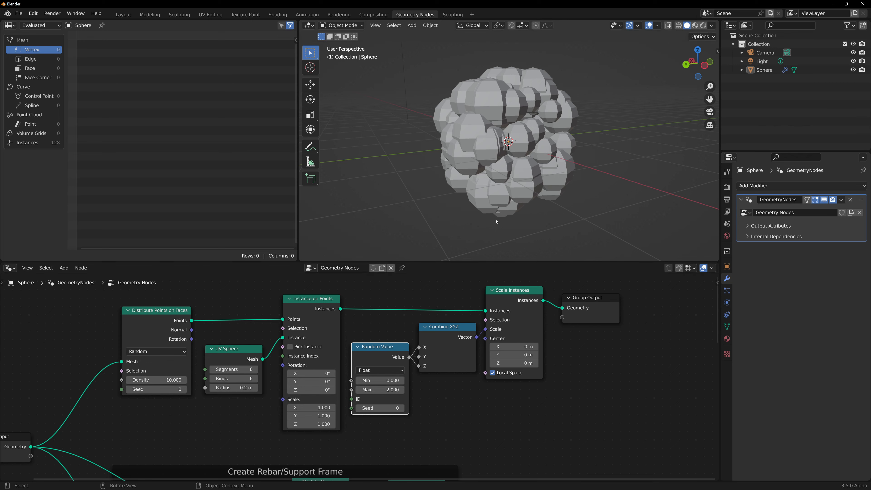
pyautogui.moveTo(496, 222); pyautogui.dragTo(503, 251, button='middle')
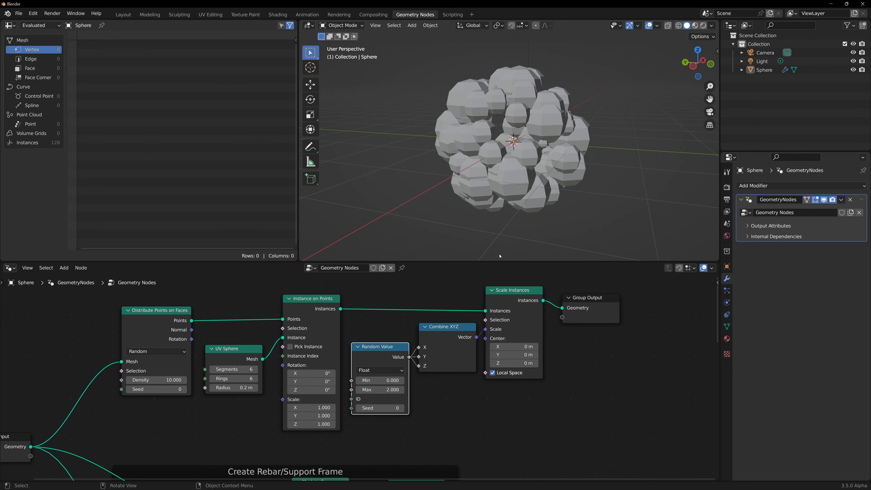
# Shift Scale Instances slightly and move the Group Output farther away to make room for more nodes
pyautogui.moveTo(603, 312); pyautogui.dragTo(621, 304)
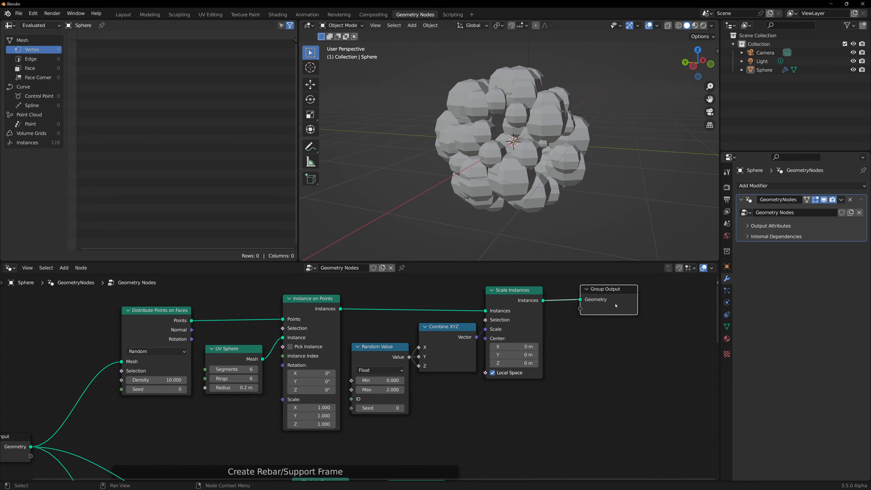
pyautogui.moveTo(507, 303); pyautogui.dragTo(510, 303)
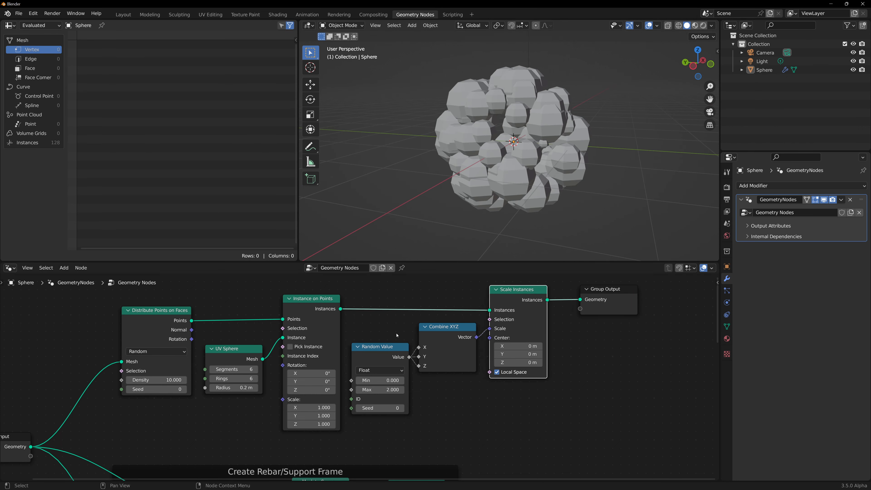
pyautogui.scroll(-1, 404, 338)
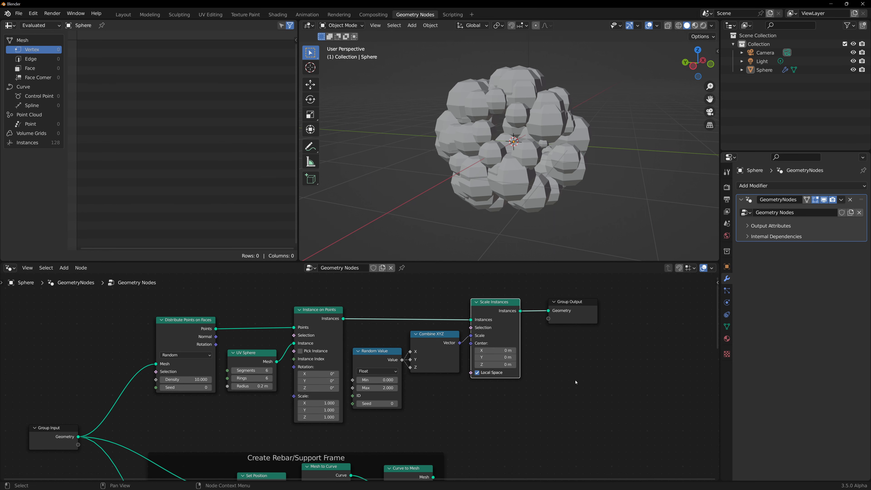
pyautogui.moveTo(576, 382); pyautogui.dragTo(460, 378, button='middle')
pyautogui.moveTo(457, 307); pyautogui.dragTo(541, 302)
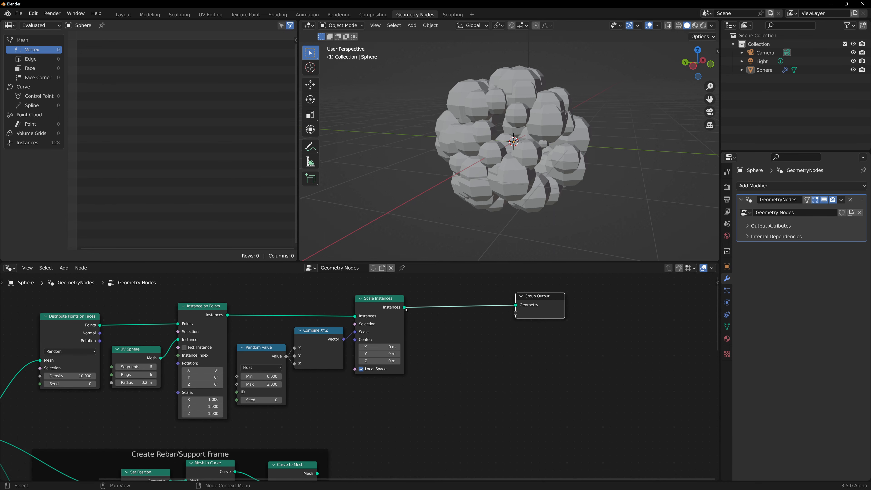
# Add a Realize Instances node after Scale Instances and connect its geometry to a new Set Position node
pyautogui.moveTo(405, 307); pyautogui.dragTo(495, 338)
pyautogui.write('reali')
pyautogui.press('Return')
pyautogui.click(440, 321)
pyautogui.write('set Po')
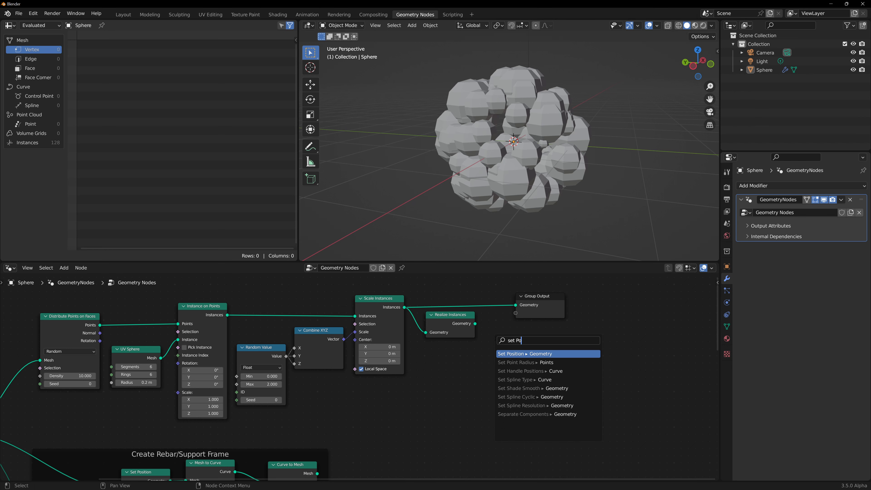
pyautogui.press('Return')
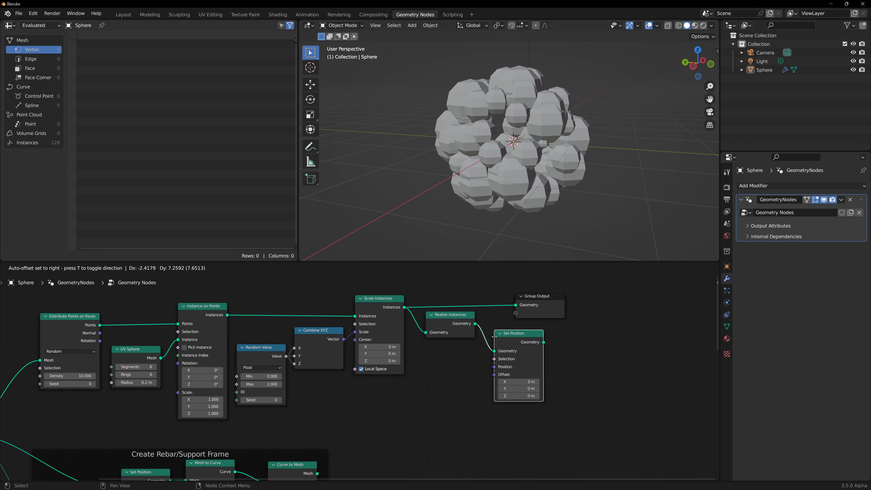
pyautogui.click(502, 322)
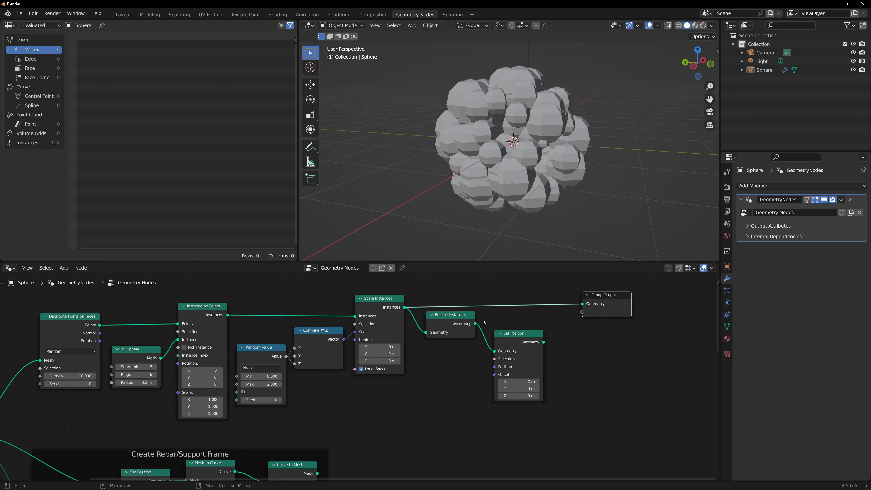
# Line up Realize Instances and Set Position with the main node row and feed the Offset input from a vector Multiply node
pyautogui.moveTo(463, 317); pyautogui.dragTo(468, 292)
pyautogui.moveTo(510, 335); pyautogui.dragTo(515, 302)
pyautogui.moveTo(506, 344); pyautogui.dragTo(463, 364)
pyautogui.write('mult')
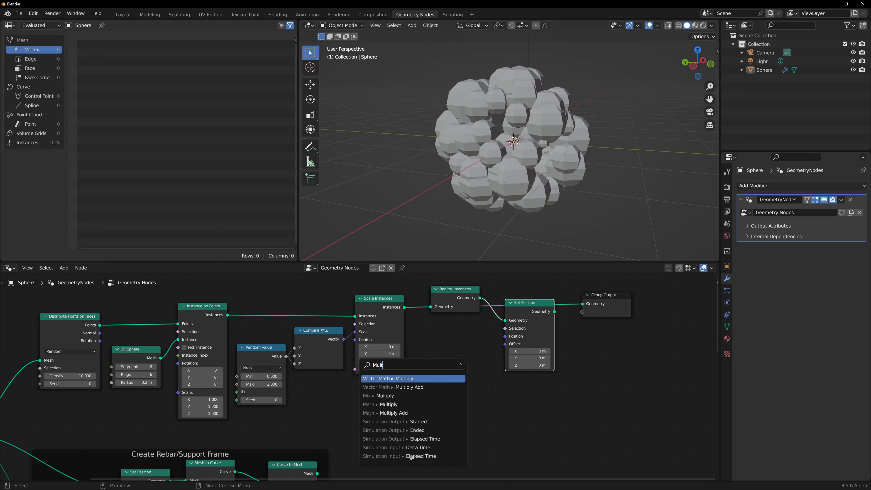
pyautogui.press('Return')
pyautogui.click(491, 364)
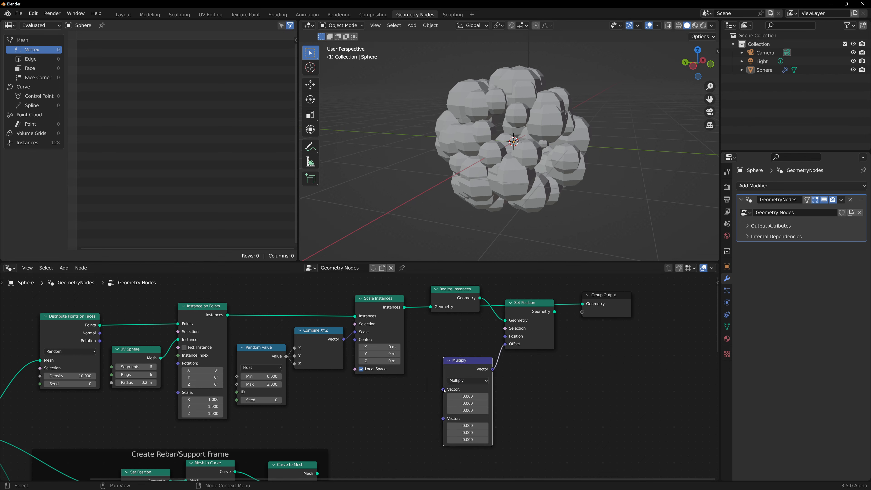
# Add a second vector Multiply node feeding the first Vector input of the existing Multiply node
pyautogui.moveTo(443, 390); pyautogui.dragTo(414, 399)
pyautogui.write('mult')
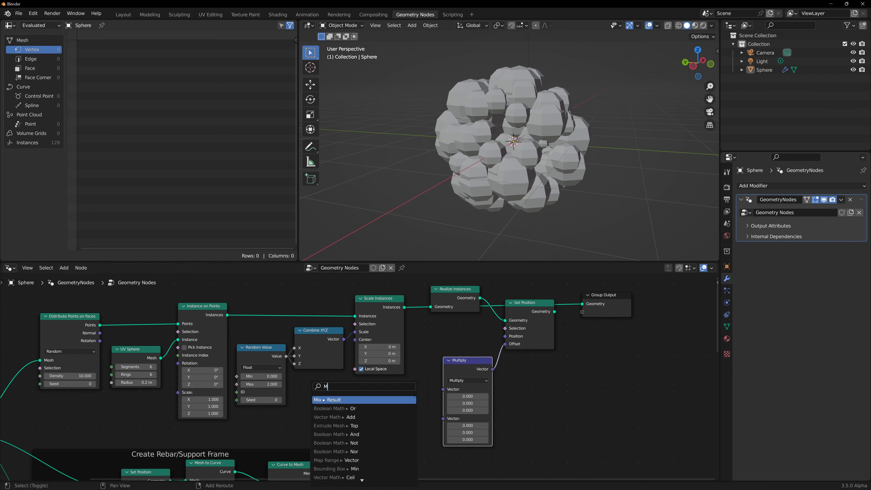
pyautogui.press('Return')
pyautogui.click(414, 396)
# Feed the second Multiply node's two inputs with a Normal node and a Noise Texture node's Fac output
pyautogui.keyDown('shift'); pyautogui.scroll(-4, 374, 363); pyautogui.keyUp('shift')
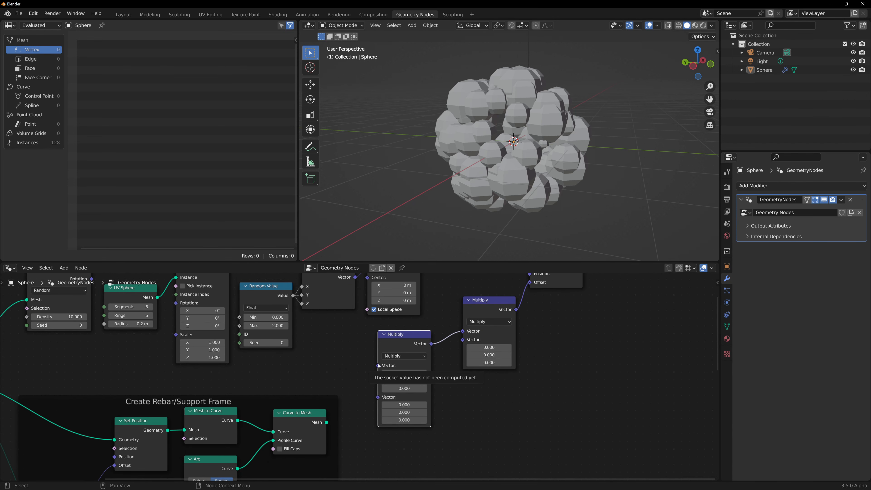
pyautogui.moveTo(378, 366); pyautogui.dragTo(354, 350)
pyautogui.write('norm')
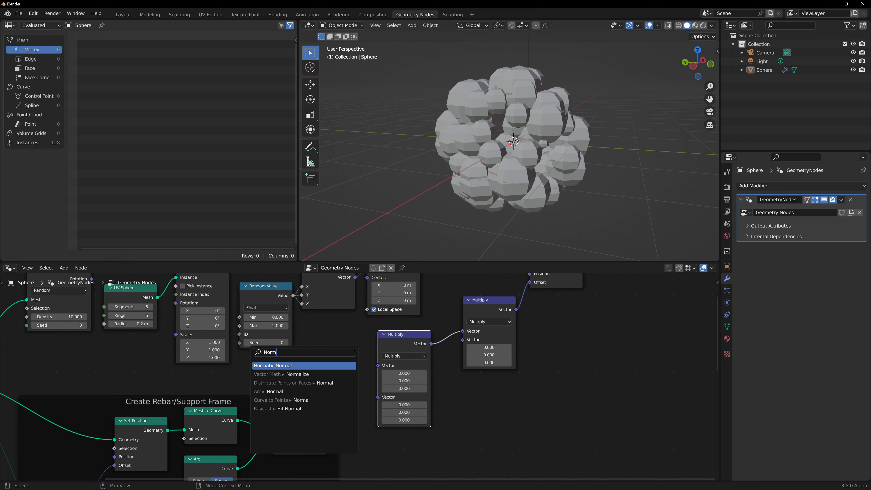
pyautogui.press('Return')
pyautogui.click(359, 345)
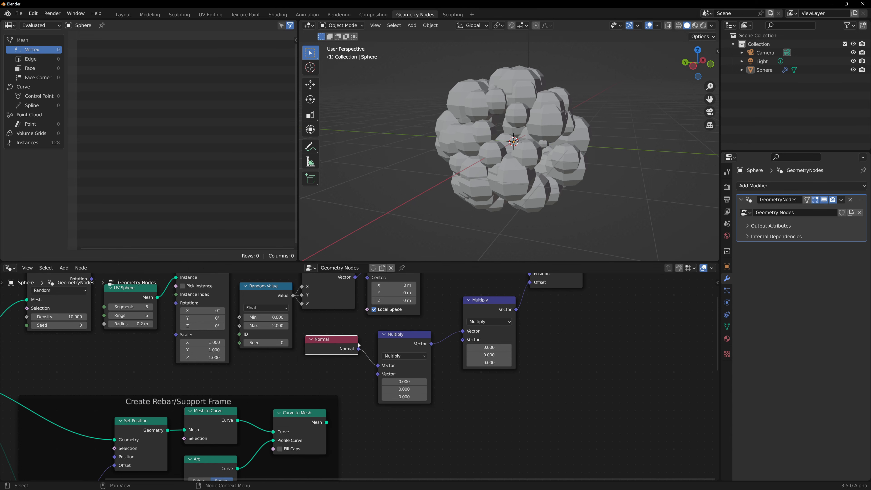
pyautogui.moveTo(379, 374); pyautogui.dragTo(274, 378)
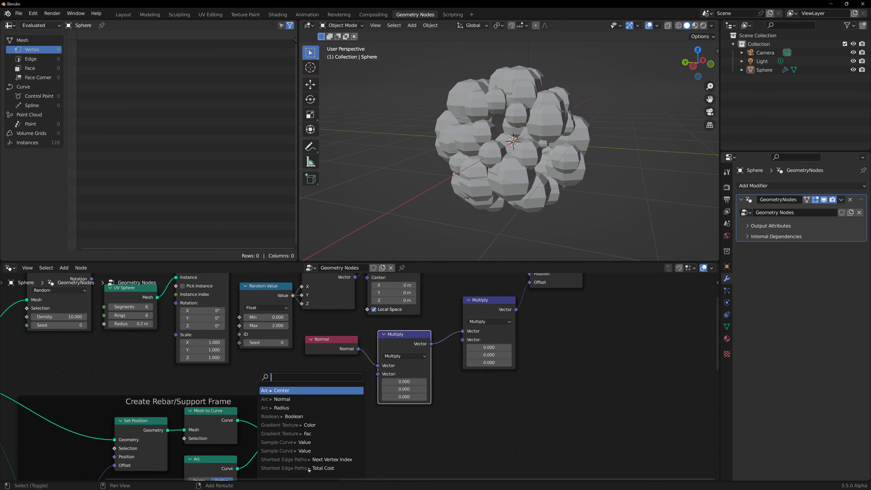
pyautogui.write('Noise')
pyautogui.press('Return')
pyautogui.click(364, 377)
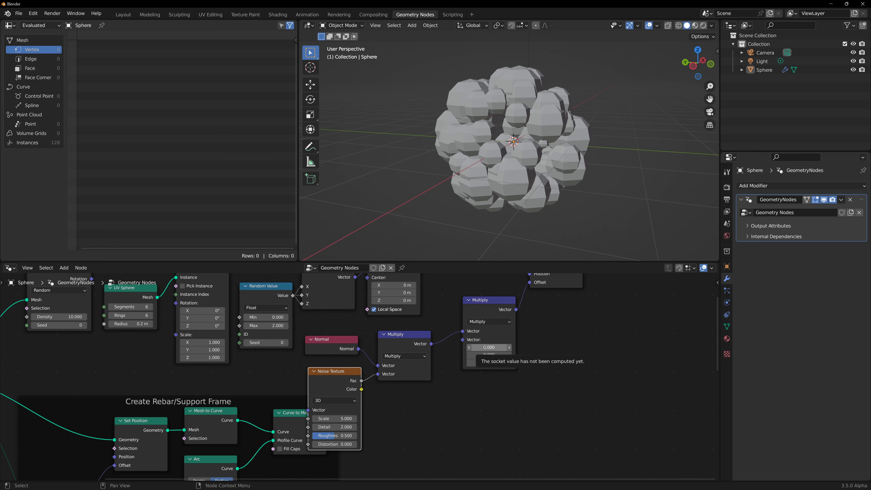
# Add a Value node feeding the second Vector input of the Multiply node connected to Offset
pyautogui.moveTo(463, 339); pyautogui.dragTo(444, 385)
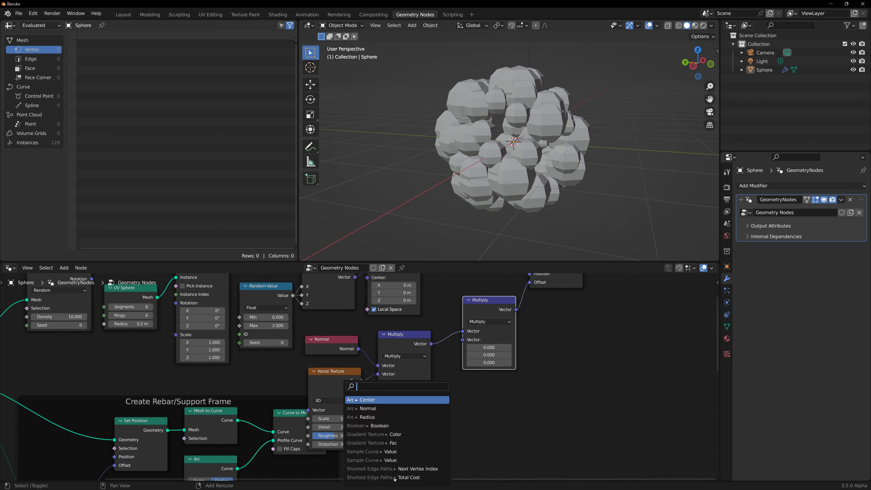
pyautogui.write('Vak')
pyautogui.press('Return')
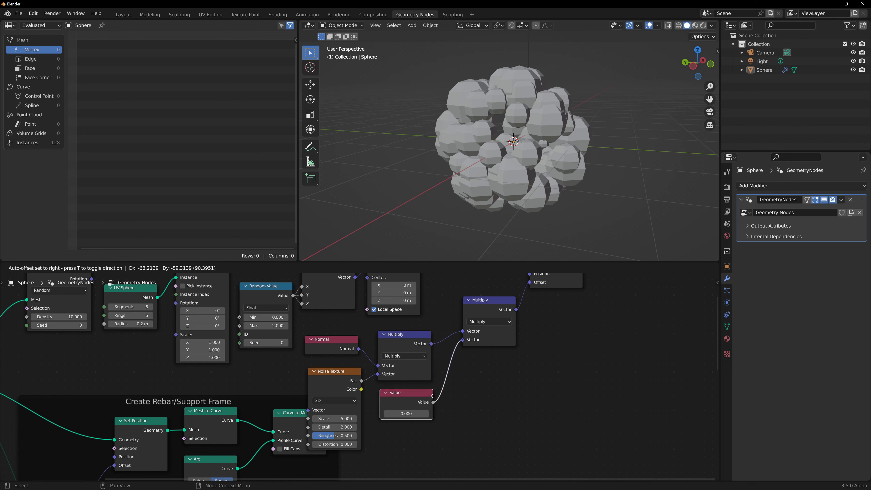
pyautogui.click(425, 397)
# Spread out the new nodes, moving Realize Instances, Set Position and the Group Output away from Scale Instances
pyautogui.scroll(-1, 455, 397)
pyautogui.scroll(-2, 469, 377)
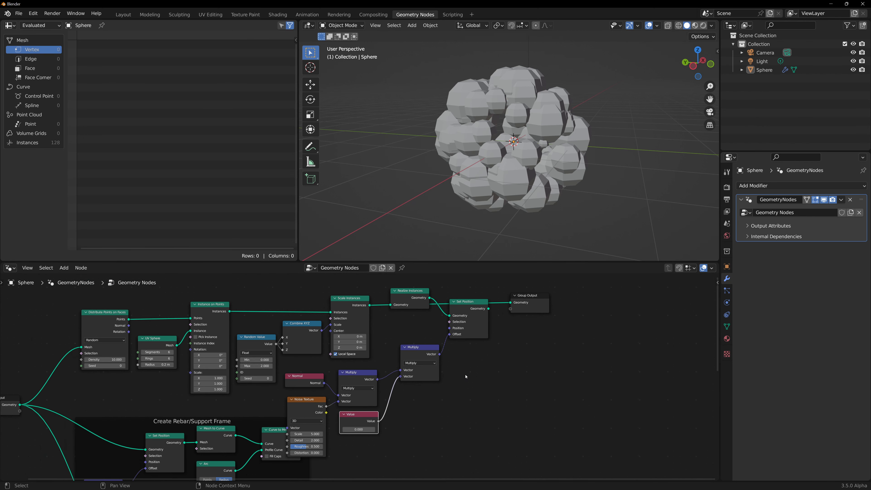
pyautogui.moveTo(449, 360); pyautogui.dragTo(310, 429)
pyautogui.moveTo(317, 375); pyautogui.dragTo(343, 379)
pyautogui.scroll(-1, 463, 362)
pyautogui.moveTo(494, 354); pyautogui.dragTo(424, 366, button='middle')
pyautogui.moveTo(485, 302); pyautogui.dragTo(326, 357)
pyautogui.press('g')
pyautogui.click(406, 365)
# Gather the Normal, Noise Texture, Value and Multiply nodes into a compact cluster beside Set Position
pyautogui.moveTo(408, 357); pyautogui.dragTo(305, 448)
pyautogui.press('g')
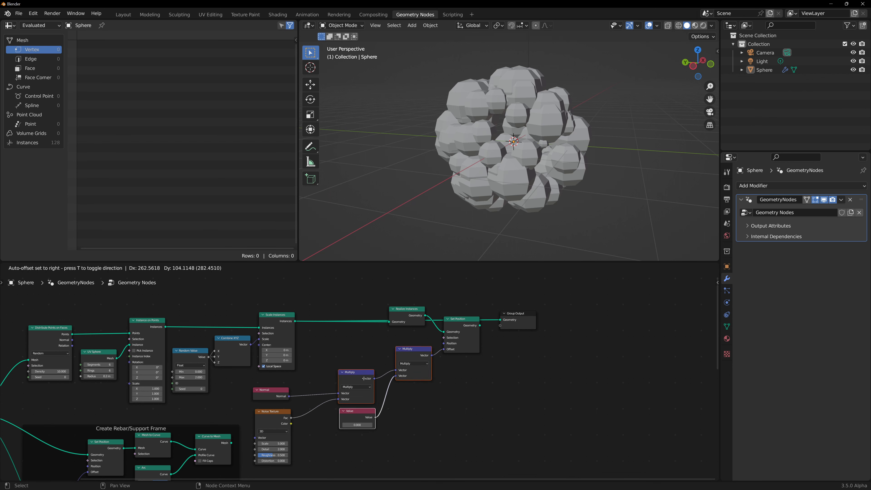
pyautogui.click(363, 378)
pyautogui.moveTo(312, 378); pyautogui.dragTo(267, 427)
pyautogui.press('g')
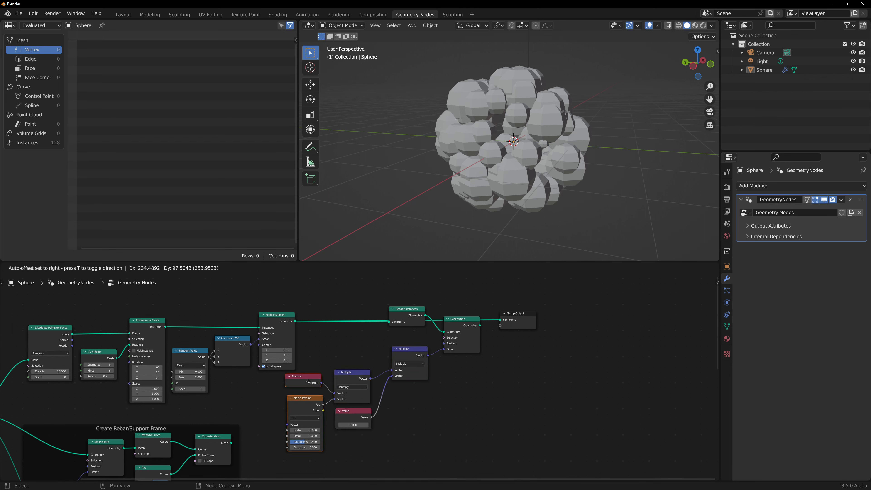
pyautogui.click(308, 385)
pyautogui.press('g')
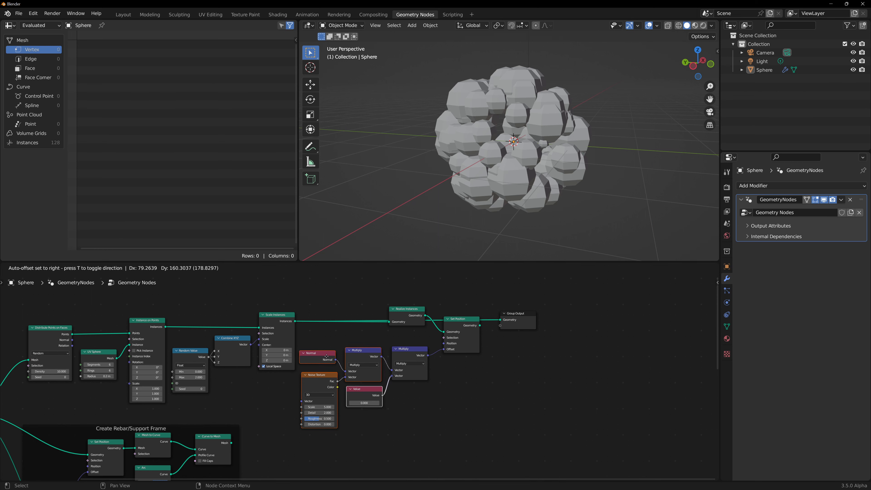
pyautogui.click(327, 356)
# Connect Set Position's geometry to the Group Output and set the Value node to 1
pyautogui.moveTo(480, 325); pyautogui.dragTo(516, 329)
pyautogui.click(516, 330)
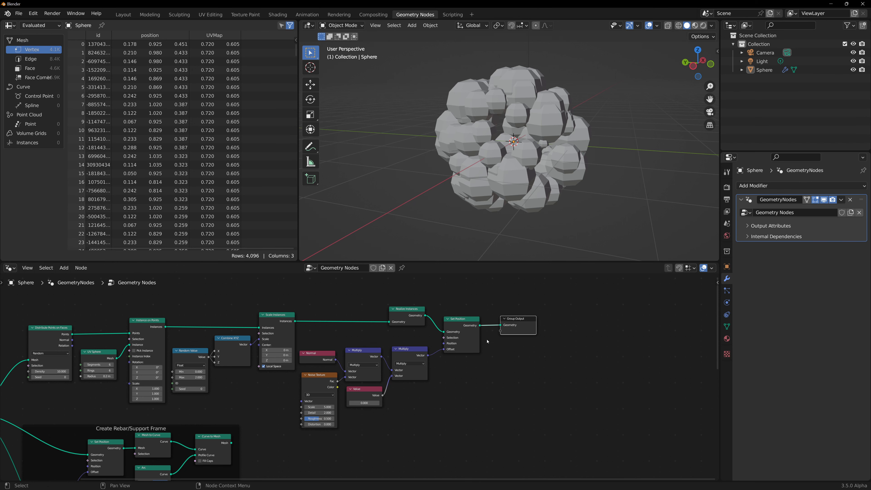
pyautogui.scroll(3, 309, 385)
pyautogui.click(402, 414)
pyautogui.write('1')
pyautogui.press('Return')
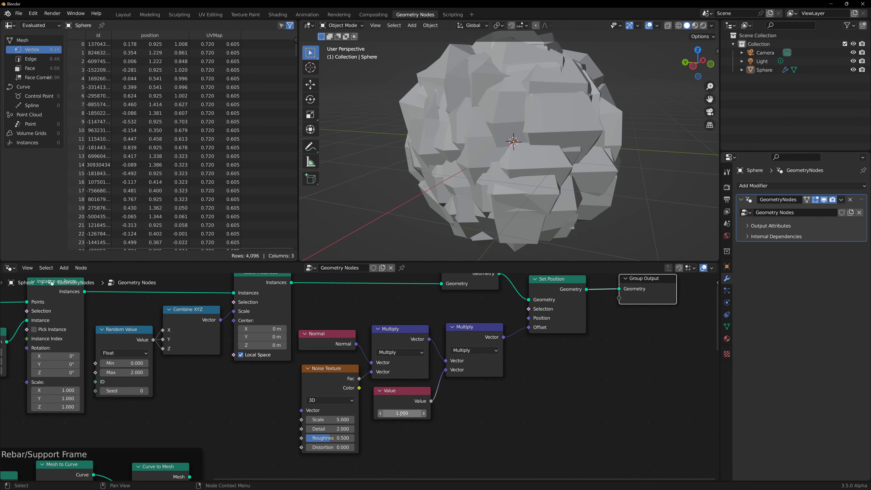
# Set the Value node to 0.15 and inspect the displaced spheres from another angle
pyautogui.moveTo(402, 414)
pyautogui.mouseDown()
pyautogui.moveTo(388, 414)
pyautogui.moveTo(403, 414)
pyautogui.mouseUp()
pyautogui.click(403, 415)
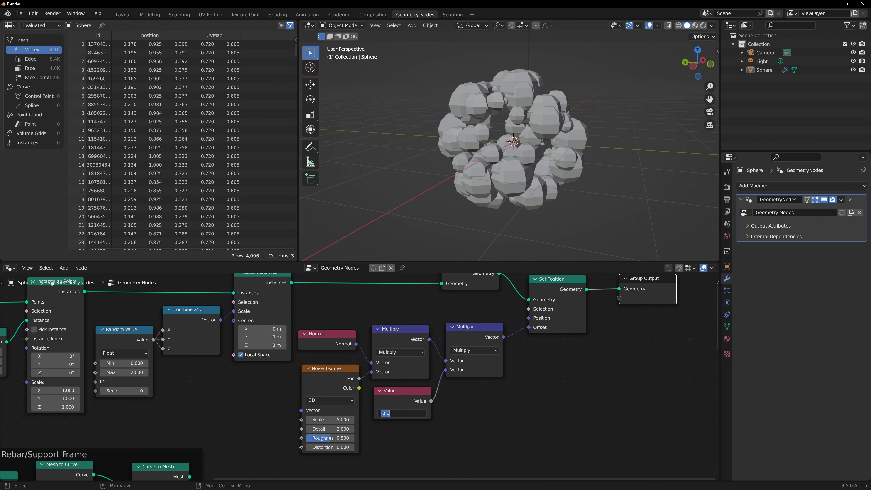
pyautogui.write('0.15')
pyautogui.press('Return')
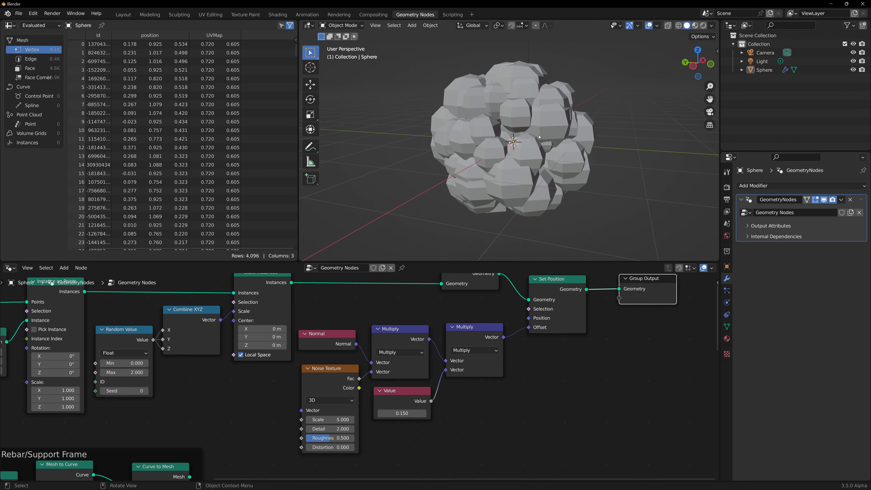
pyautogui.moveTo(435, 155); pyautogui.dragTo(408, 151, button='middle')
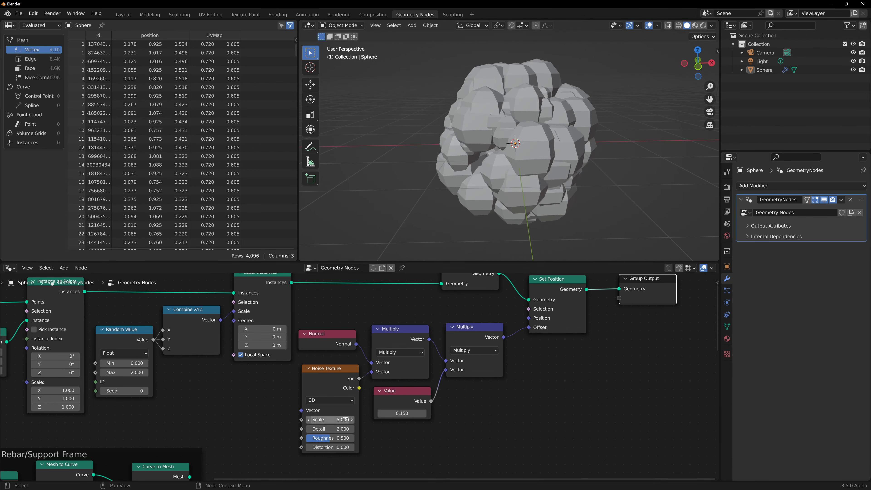
# Try a different Noise Texture Scale, undo it, and move the displacement nodes closer to Set Position
pyautogui.moveTo(330, 419)
pyautogui.mouseDown()
pyautogui.moveTo(311, 419)
pyautogui.moveTo(322, 419)
pyautogui.mouseUp()
pyautogui.hotkey('ctrl', 'z')
pyautogui.moveTo(316, 311); pyautogui.dragTo(453, 453)
pyautogui.moveTo(481, 339); pyautogui.dragTo(487, 329)
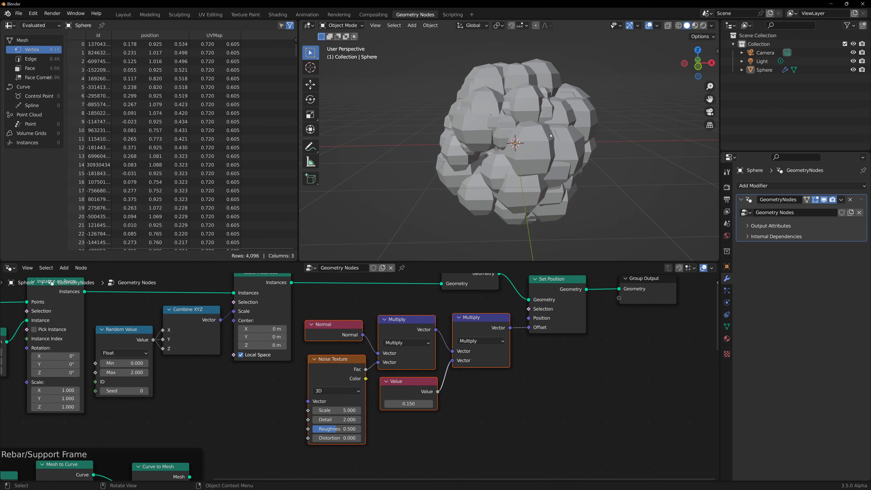
# Join all the damage-sphere nodes, from Distribute Points on Faces through Set Position, in a new frame
pyautogui.moveTo(521, 161); pyautogui.dragTo(460, 139, button='middle')
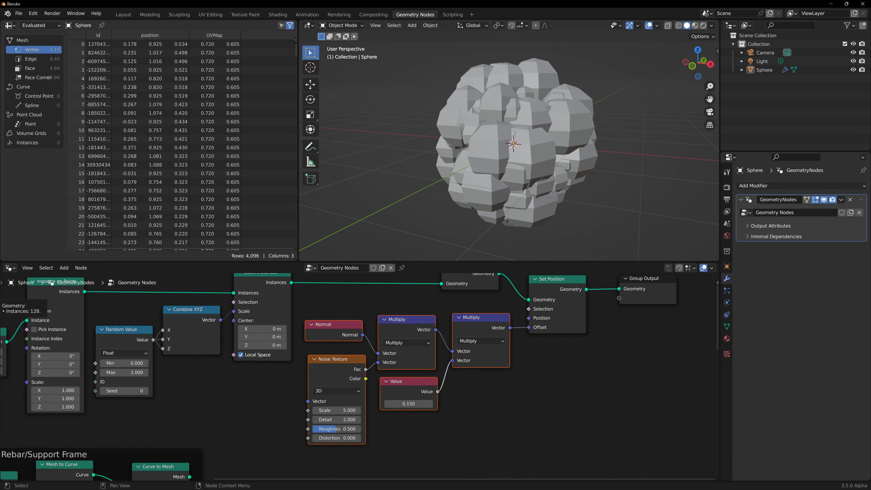
pyautogui.moveTo(473, 192); pyautogui.dragTo(452, 214, button='middle')
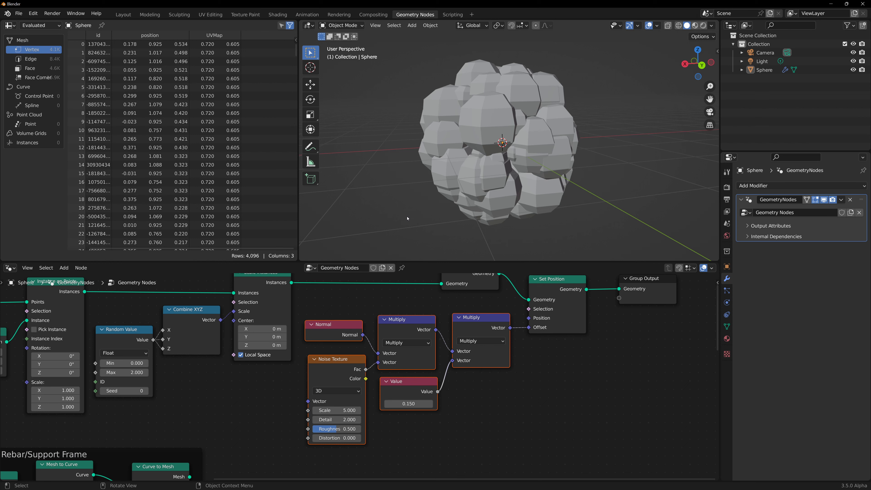
pyautogui.moveTo(407, 219); pyautogui.dragTo(461, 221, button='middle')
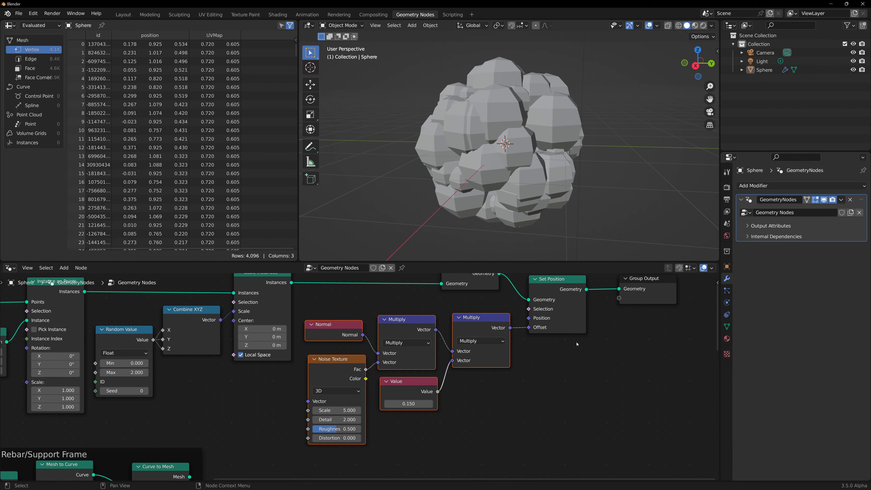
pyautogui.scroll(-3, 574, 347)
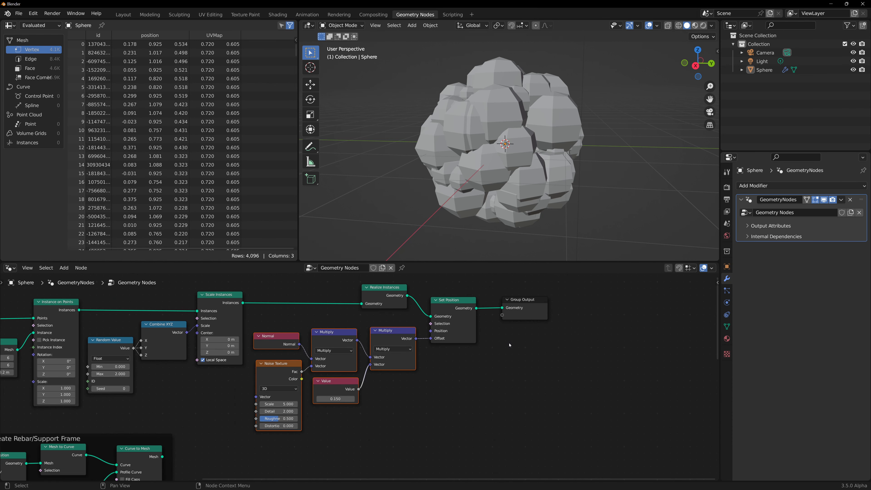
pyautogui.moveTo(482, 352); pyautogui.dragTo(570, 349, button='middle')
pyautogui.scroll(-2, 549, 312)
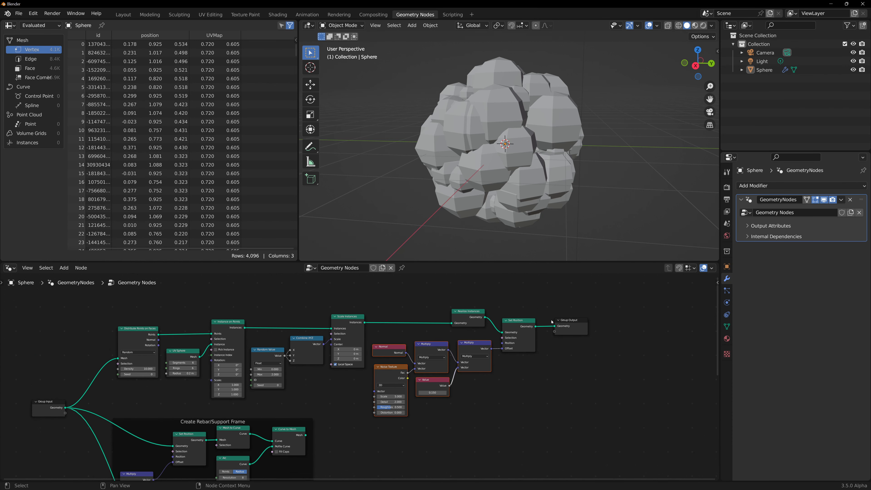
pyautogui.moveTo(543, 300); pyautogui.dragTo(553, 296, button='middle')
pyautogui.scroll(-2, 552, 296)
pyautogui.moveTo(554, 287); pyautogui.dragTo(188, 408)
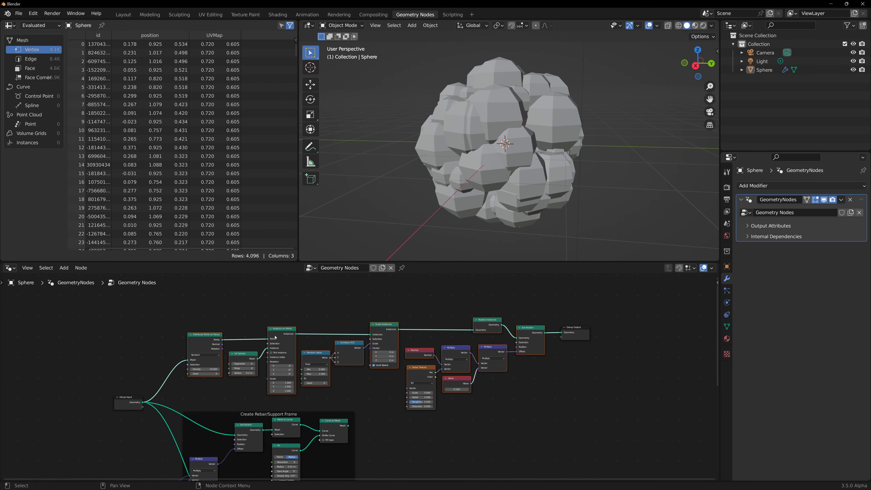
pyautogui.rightClick(309, 306)
pyautogui.click(302, 285)
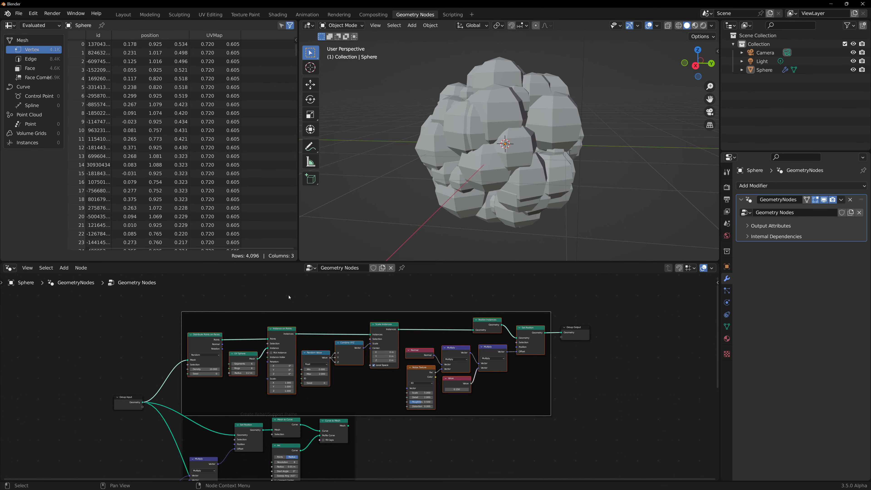
# Label the new frame around the damage-sphere nodes "Main Damage"
pyautogui.rightClick(338, 317)
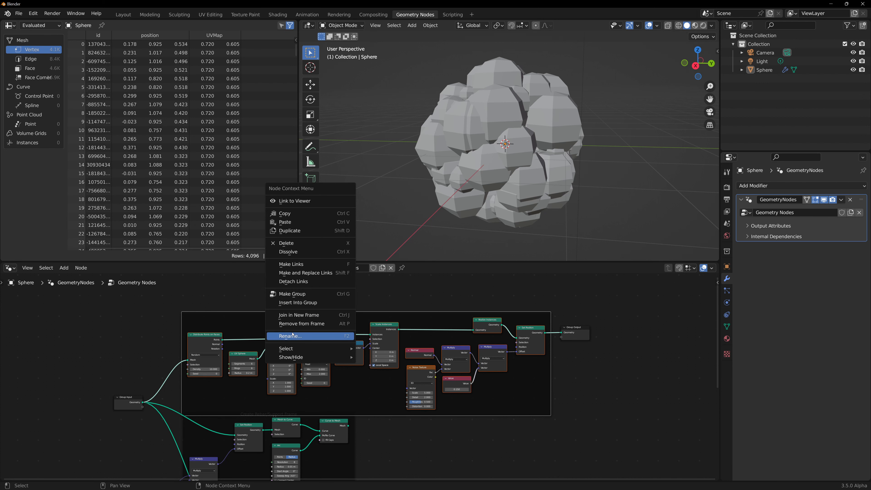
pyautogui.click(302, 336)
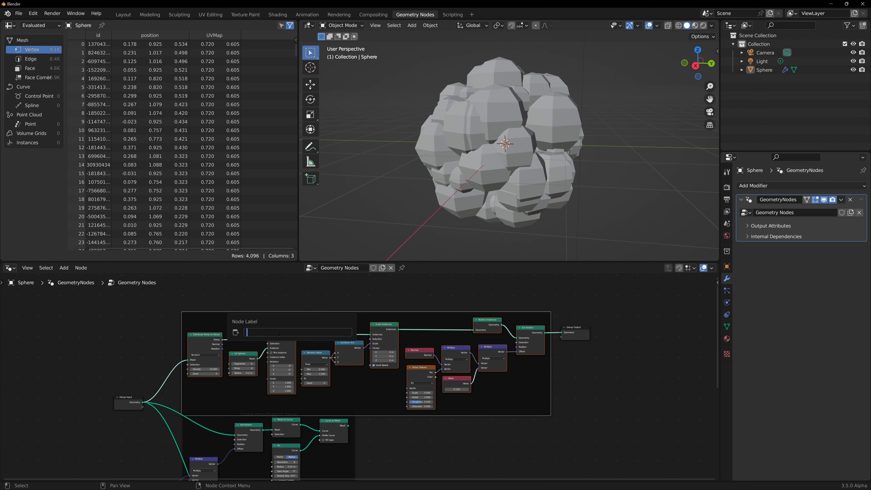
pyautogui.write('Main Damage')
pyautogui.press('Return')
pyautogui.moveTo(362, 315)
pyautogui.mouseDown()
pyautogui.moveTo(363, 290)
pyautogui.moveTo(363, 322)
pyautogui.mouseUp()
# Shift the rebar and thickness frames with their shared Normal node beneath Main Damage's output end, and reposition Group Input and Group Output
pyautogui.moveTo(617, 385); pyautogui.dragTo(566, 338, button='middle')
pyautogui.scroll(-2, 566, 337)
pyautogui.scroll(-3, 552, 379)
pyautogui.moveTo(528, 394); pyautogui.dragTo(521, 350, button='middle')
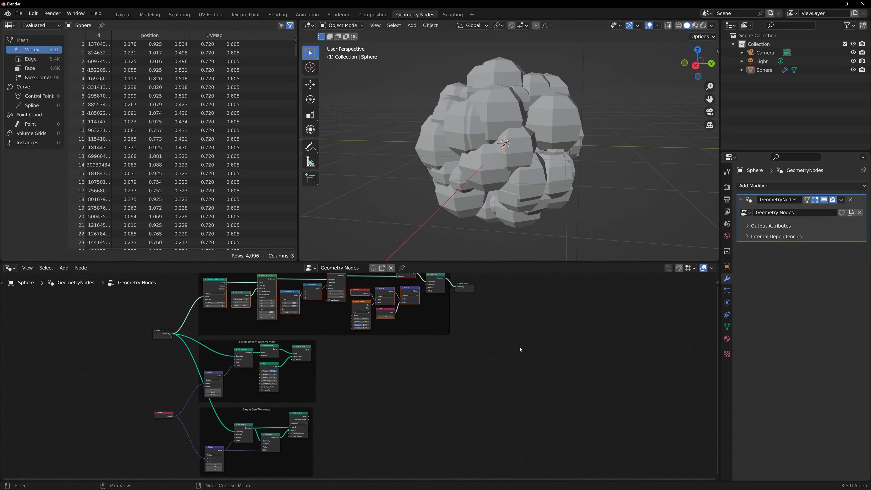
pyautogui.scroll(-1, 359, 375)
pyautogui.moveTo(333, 344); pyautogui.dragTo(188, 477)
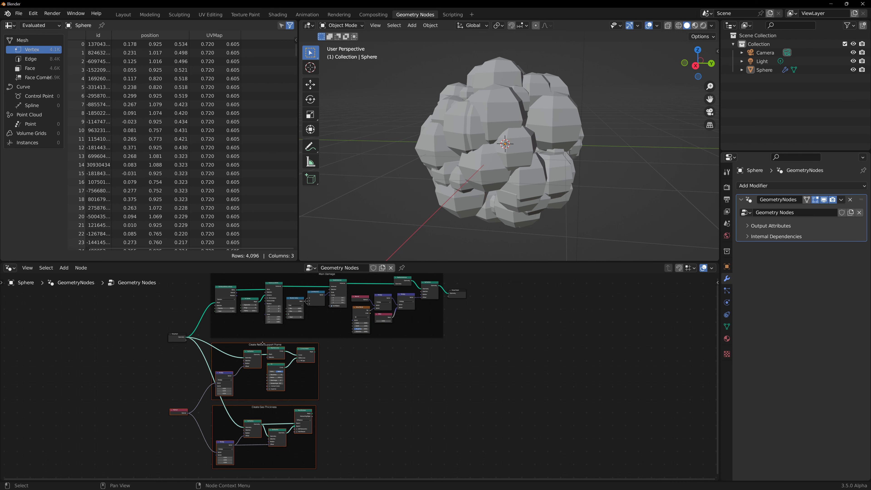
pyautogui.moveTo(262, 344); pyautogui.dragTo(387, 342)
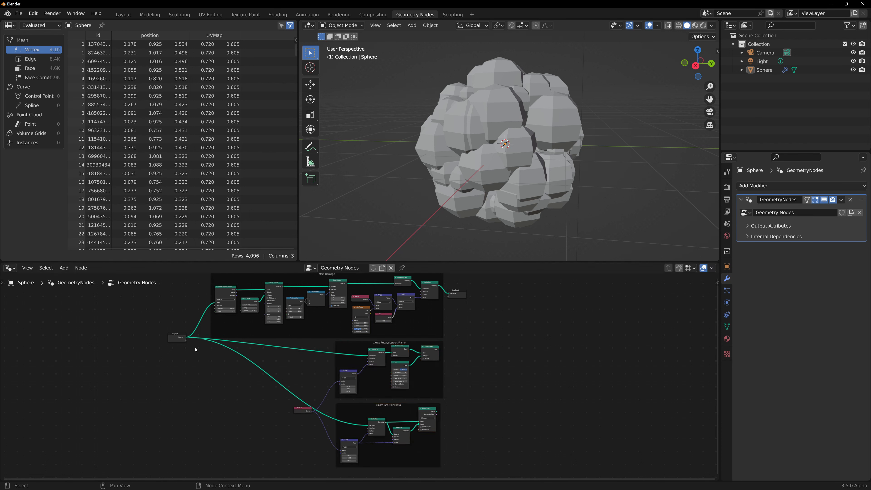
pyautogui.moveTo(176, 337); pyautogui.dragTo(178, 354)
pyautogui.moveTo(213, 398); pyautogui.dragTo(119, 436, button='middle')
pyautogui.moveTo(362, 331); pyautogui.dragTo(422, 347)
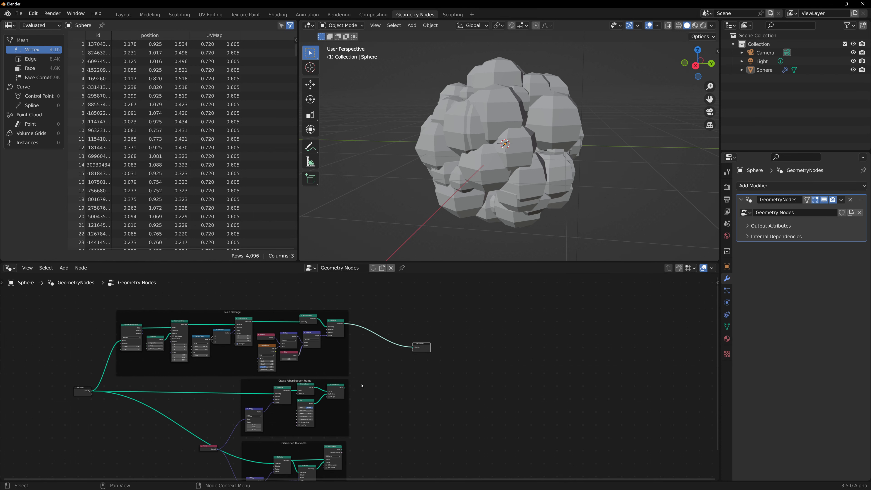
# Add a Mesh Boolean node beside the frames, with Main Damage's Set Position geometry feeding Mesh 2
pyautogui.scroll(1, 371, 381)
pyautogui.click(217, 298)
pyautogui.click(299, 438)
pyautogui.scroll(-2, 406, 415)
pyautogui.moveTo(407, 404); pyautogui.dragTo(424, 392, button='middle')
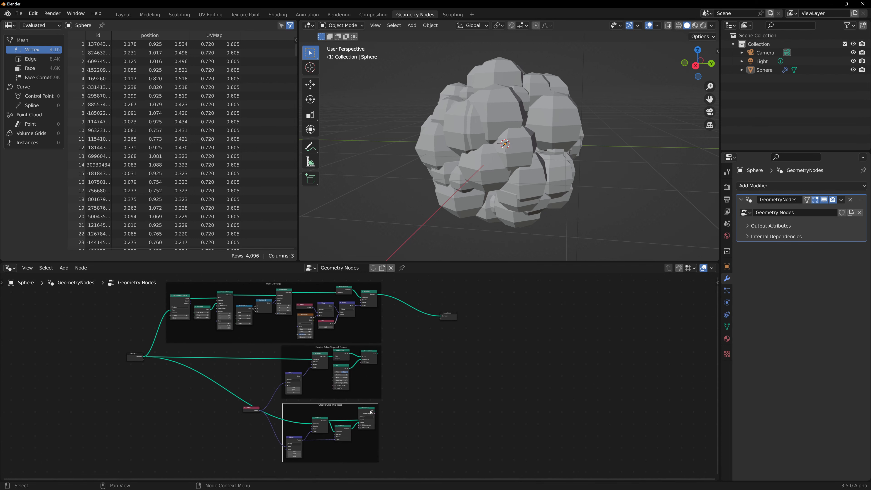
pyautogui.moveTo(452, 357); pyautogui.dragTo(442, 370, button='middle')
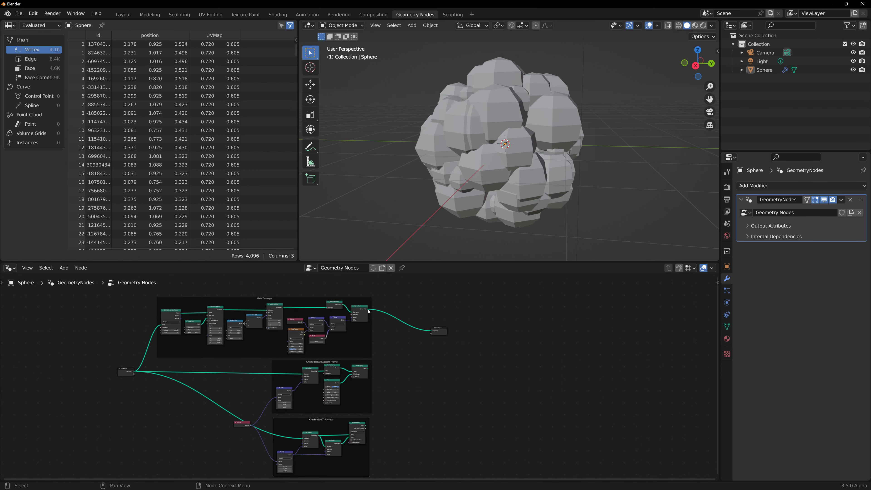
pyautogui.moveTo(368, 310); pyautogui.dragTo(396, 339)
pyautogui.write('Mesh Bool')
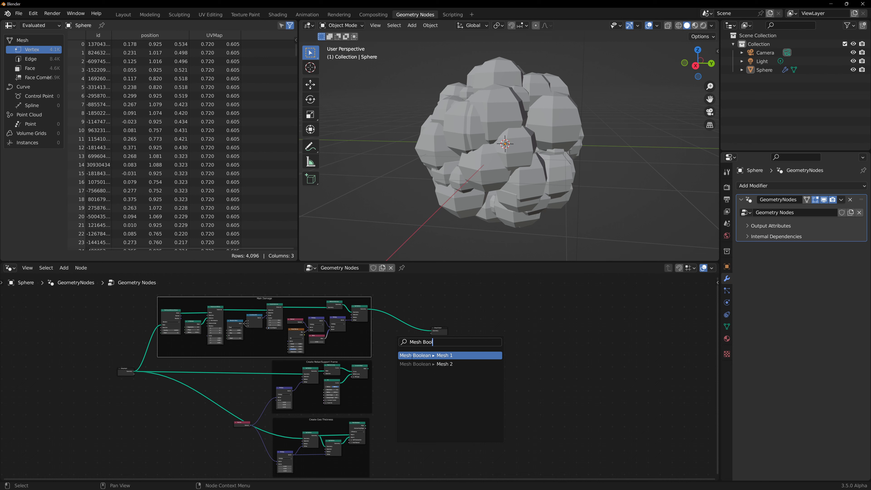
pyautogui.click(412, 356)
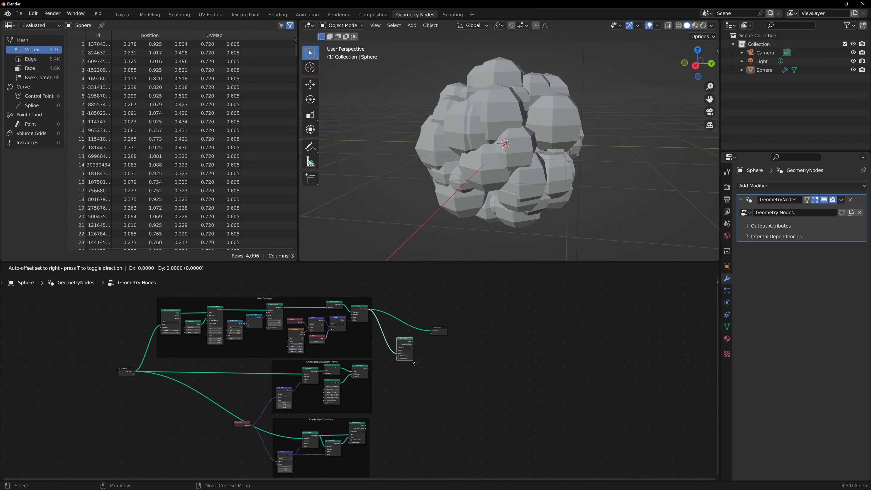
pyautogui.scroll(1, 432, 357)
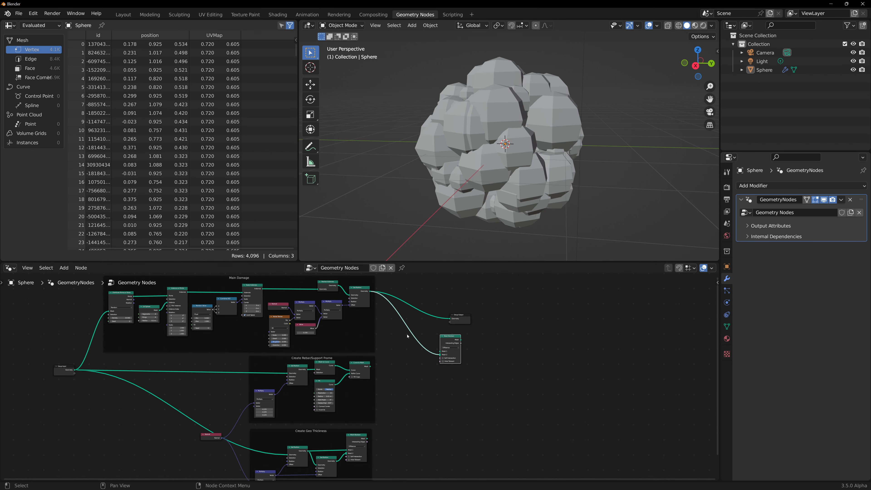
# Connect the Create Geo Thickness result to Mesh 1 of the new Mesh Boolean and enable Self Intersection
pyautogui.moveTo(275, 271); pyautogui.dragTo(296, 301, button='middle')
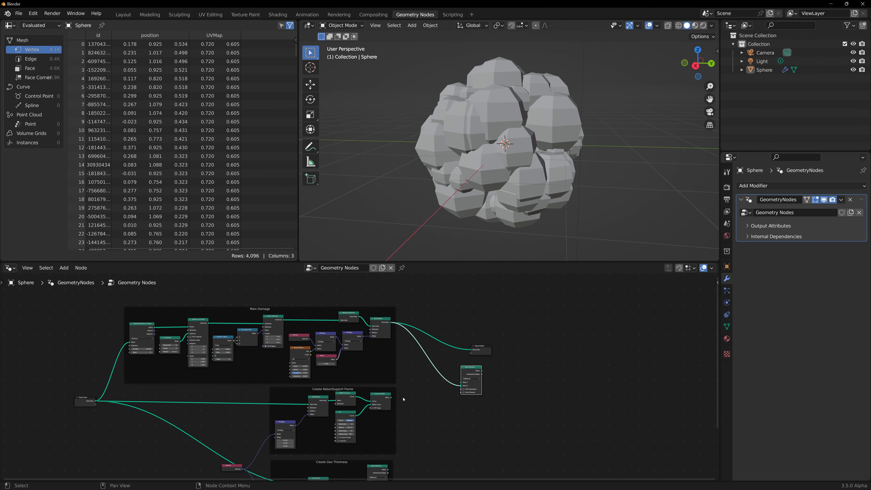
pyautogui.moveTo(444, 420); pyautogui.dragTo(421, 357, button='middle')
pyautogui.scroll(1, 408, 380)
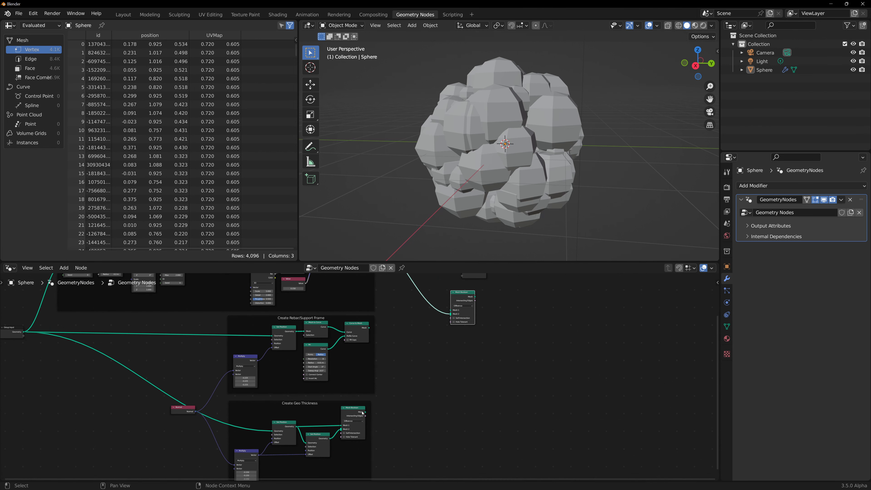
pyautogui.moveTo(366, 412); pyautogui.dragTo(451, 313)
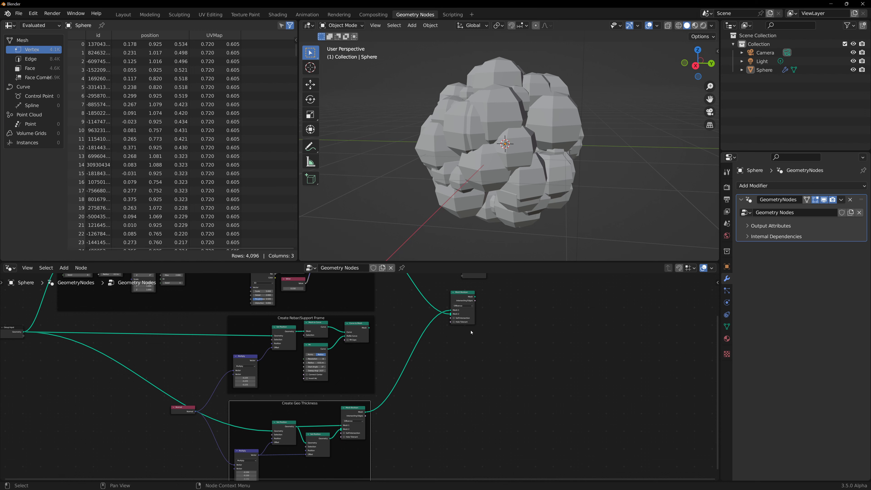
pyautogui.scroll(8, 466, 320)
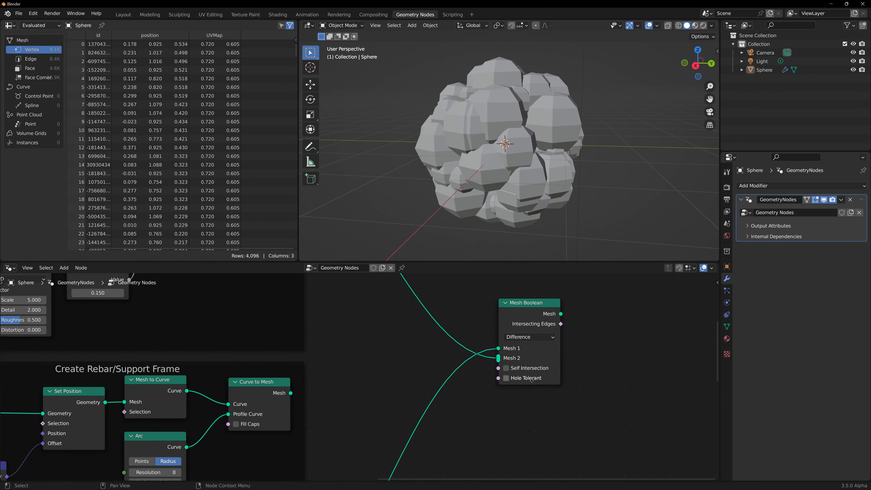
pyautogui.click(449, 401)
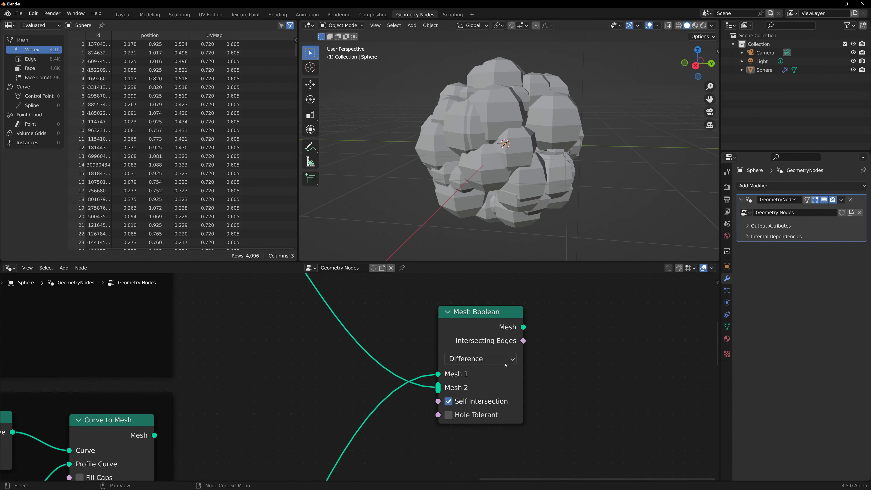
# Connect the new Mesh Boolean's Mesh output to the Group Output and inspect the broken shell from another angle
pyautogui.scroll(-3, 506, 365)
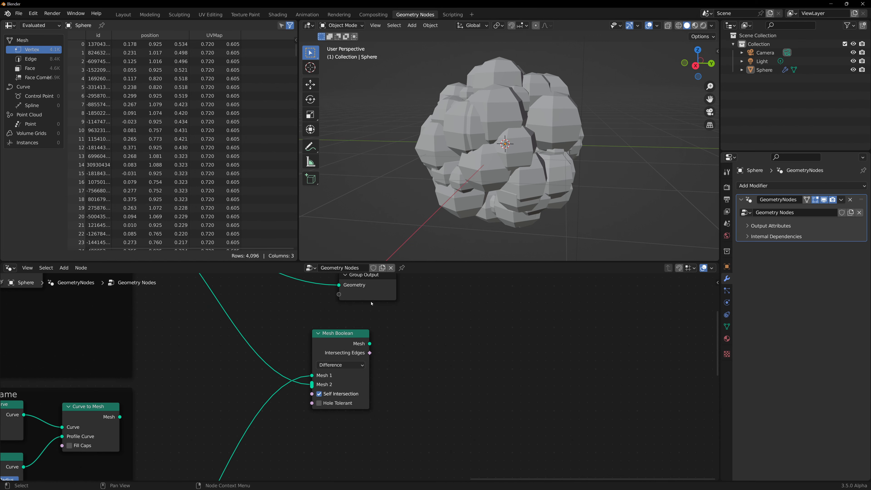
pyautogui.moveTo(368, 296); pyautogui.dragTo(472, 337)
pyautogui.moveTo(370, 343); pyautogui.dragTo(451, 338)
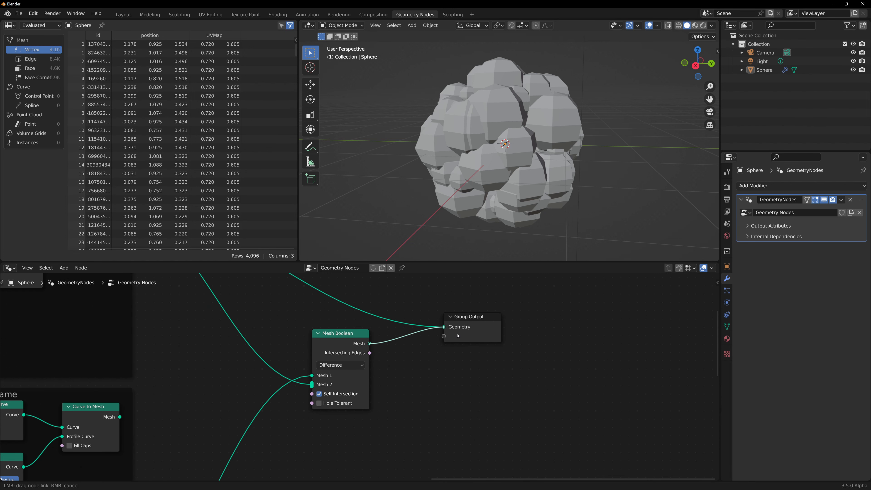
pyautogui.moveTo(458, 336); pyautogui.dragTo(442, 354)
pyautogui.moveTo(537, 201); pyautogui.dragTo(494, 203, button='middle')
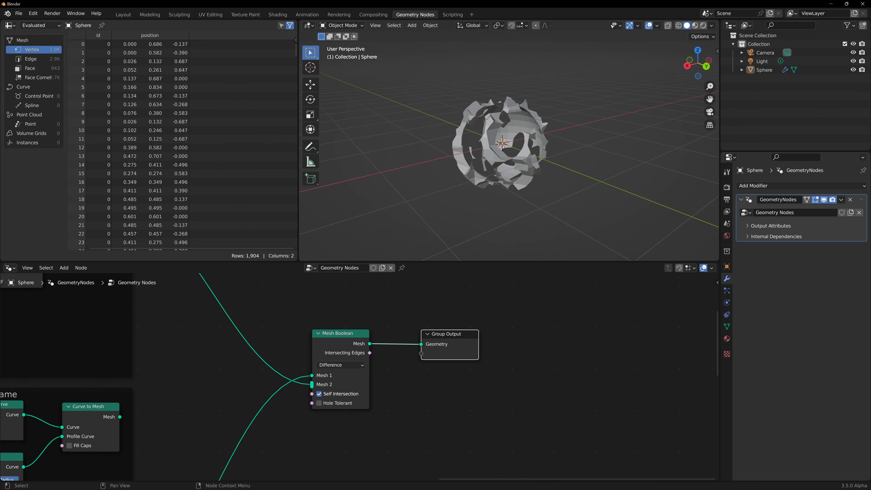
# Add a Subdivision Surface node fed by the Mesh Boolean's Mesh output and space it out before the Group Output
pyautogui.moveTo(457, 357); pyautogui.dragTo(563, 354)
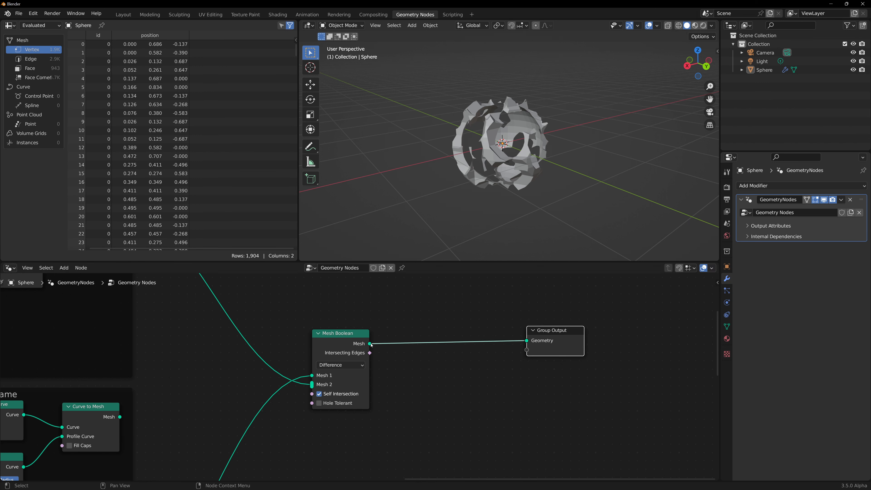
pyautogui.moveTo(371, 344); pyautogui.dragTo(409, 320)
pyautogui.write('Sub')
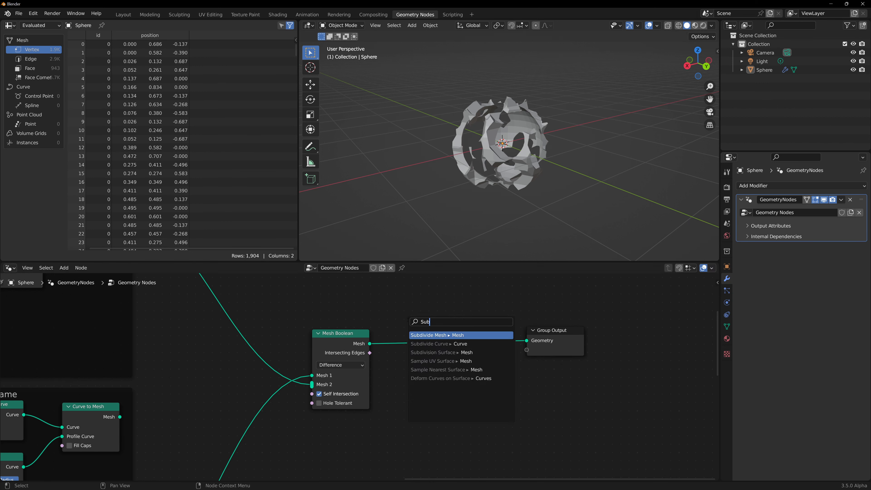
pyautogui.press('Down')
pyautogui.press('Down')
pyautogui.press('Return')
pyautogui.click(442, 347)
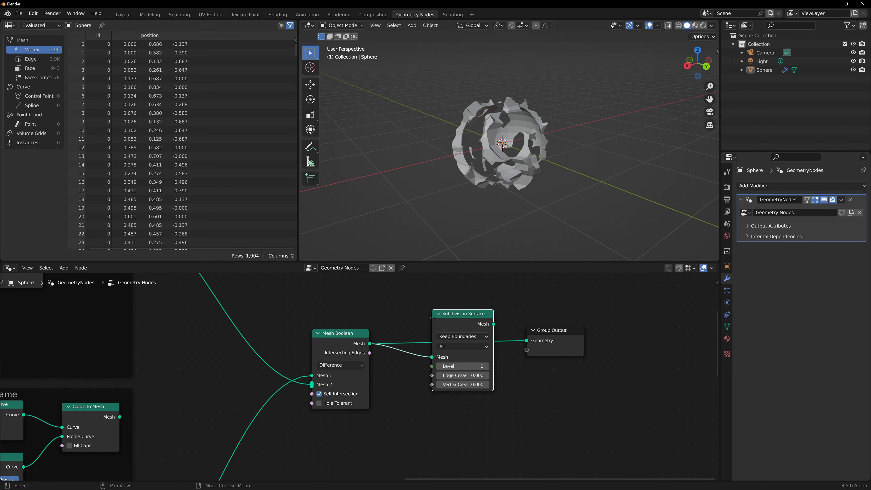
pyautogui.moveTo(413, 385); pyautogui.dragTo(367, 358, button='middle')
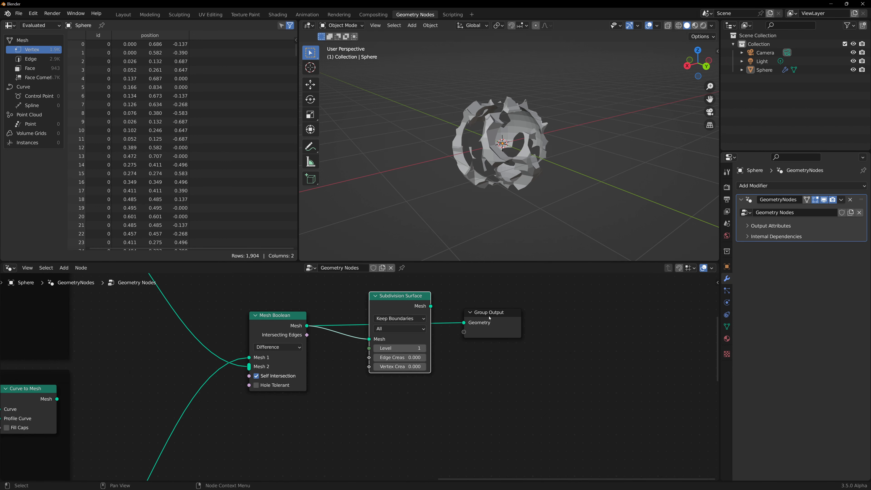
pyautogui.moveTo(490, 319); pyautogui.dragTo(544, 309)
pyautogui.moveTo(400, 310); pyautogui.dragTo(445, 322)
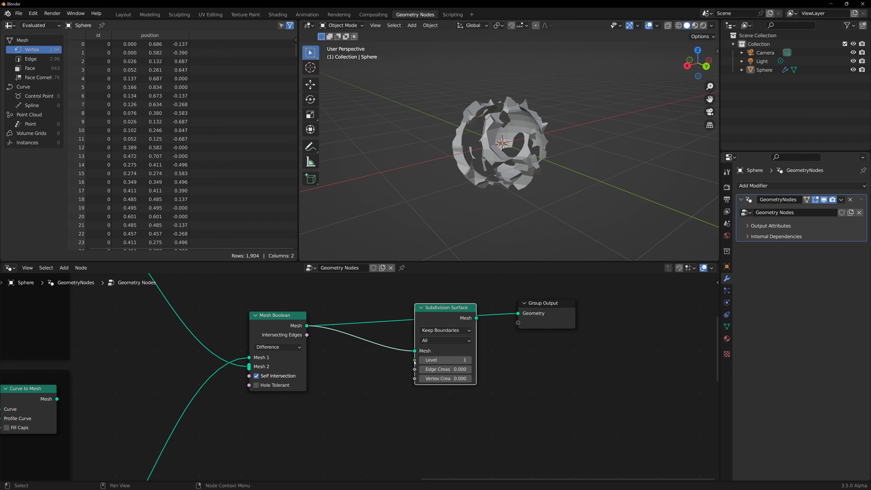
# Add a Value node set to 1 driving the Subdivision Surface Level, and place it beside that node
pyautogui.moveTo(415, 360); pyautogui.dragTo(368, 388)
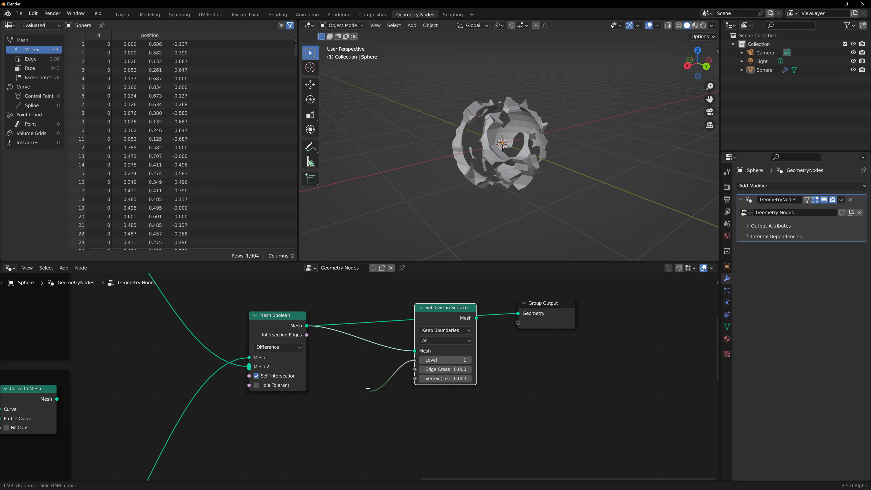
pyautogui.moveTo(368, 388); pyautogui.dragTo(369, 388)
pyautogui.write('valu')
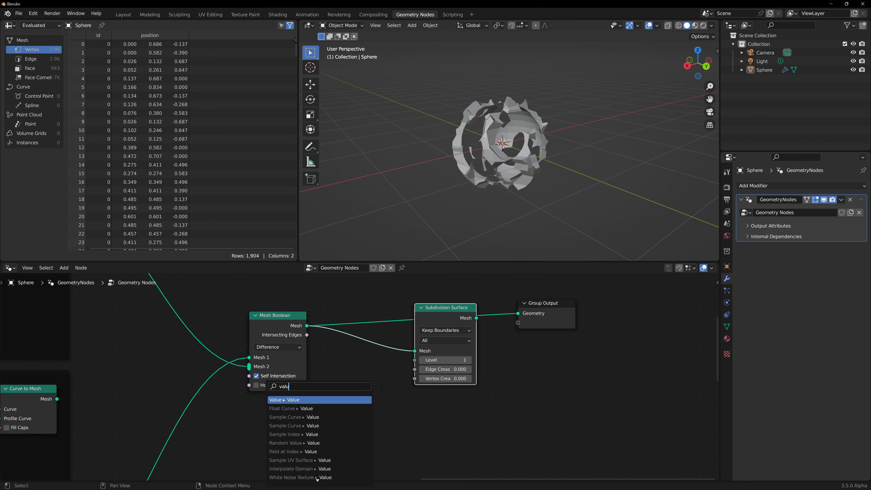
pyautogui.press('Return')
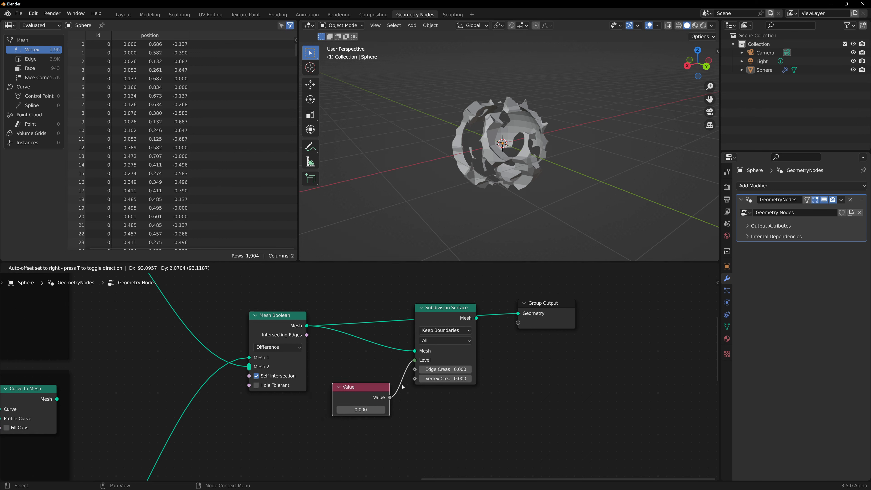
pyautogui.click(370, 406)
pyautogui.click(370, 407)
pyautogui.write('1')
pyautogui.press('Return')
pyautogui.press('g')
pyautogui.click(366, 404)
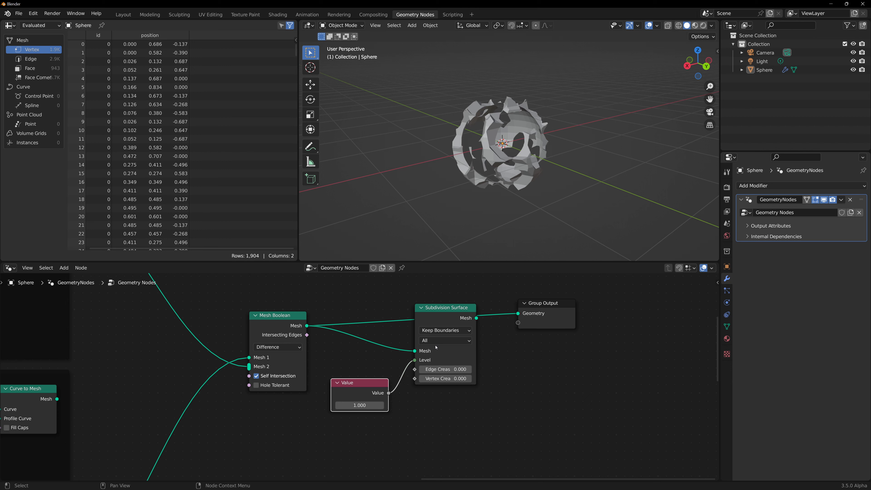
# Connect the Subdivision Surface's Mesh output to the Group Output and inspect the smoothed shell from another angle
pyautogui.moveTo(476, 318); pyautogui.dragTo(514, 304)
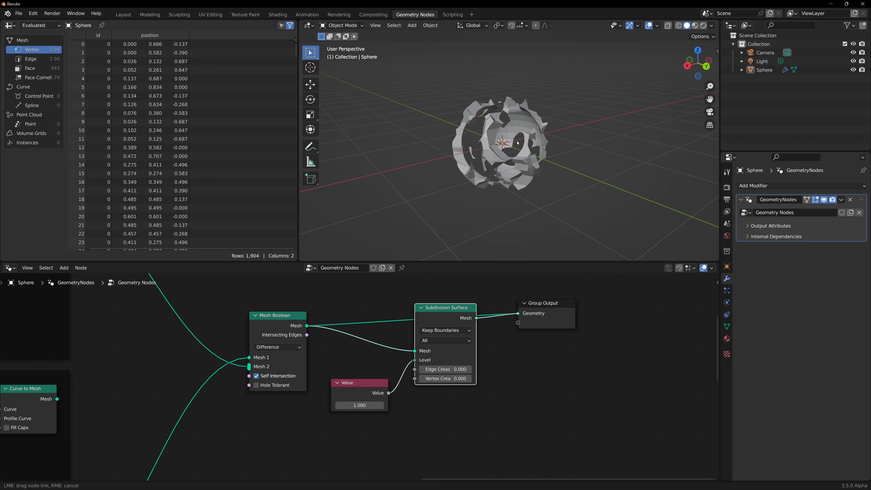
pyautogui.moveTo(518, 144); pyautogui.dragTo(518, 144)
pyautogui.moveTo(518, 143); pyautogui.dragTo(535, 160, button='middle')
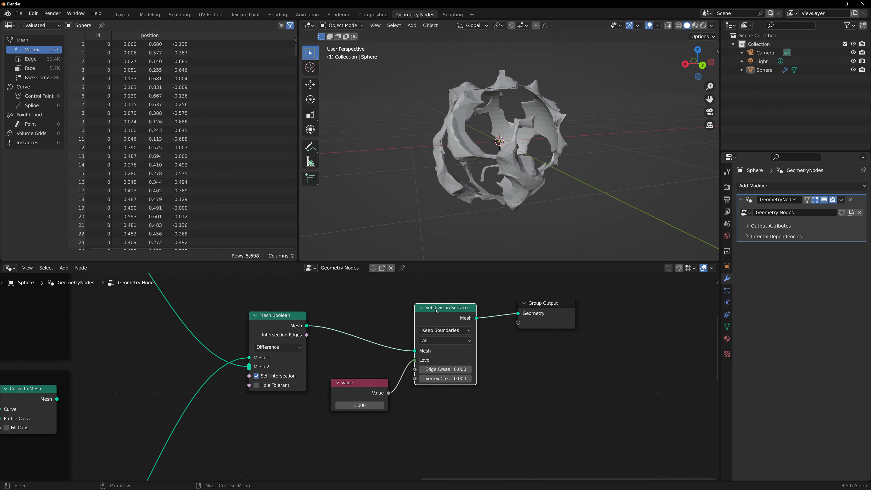
# Rearrange the Subdivision Surface and Value nodes and move the Group Output away to make room for another node
pyautogui.moveTo(436, 311); pyautogui.dragTo(422, 354)
pyautogui.moveTo(365, 455); pyautogui.dragTo(359, 423)
pyautogui.moveTo(490, 421); pyautogui.dragTo(430, 373, button='middle')
pyautogui.moveTo(480, 345); pyautogui.dragTo(527, 345)
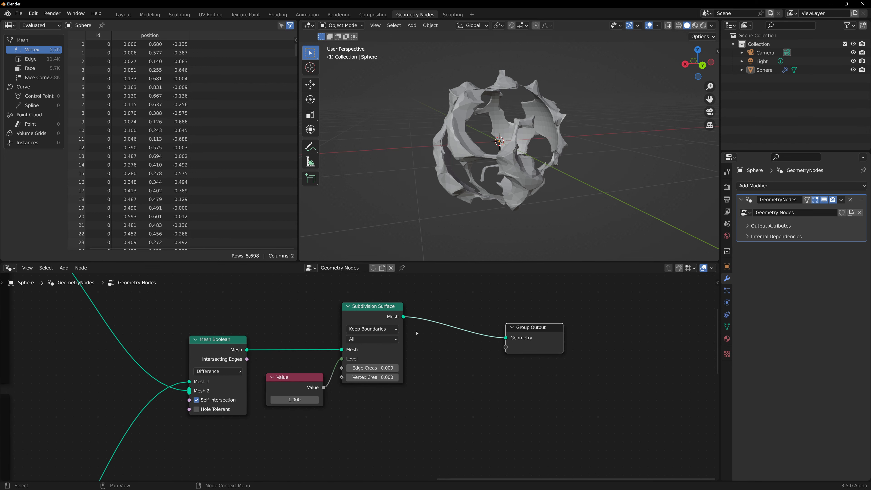
# Add a Set Position node fed by the Subdivision Surface's Mesh output and place it before the Group Output
pyautogui.moveTo(404, 317); pyautogui.dragTo(434, 337)
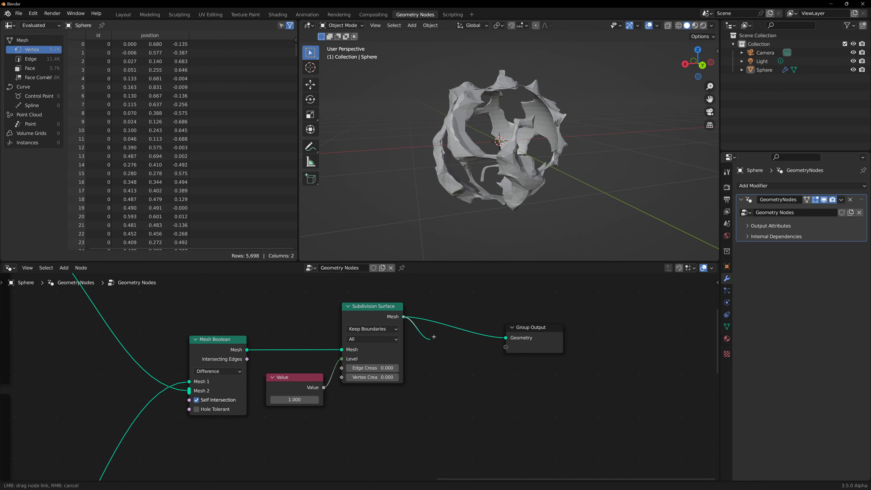
pyautogui.moveTo(433, 337); pyautogui.dragTo(433, 339)
pyautogui.write('set')
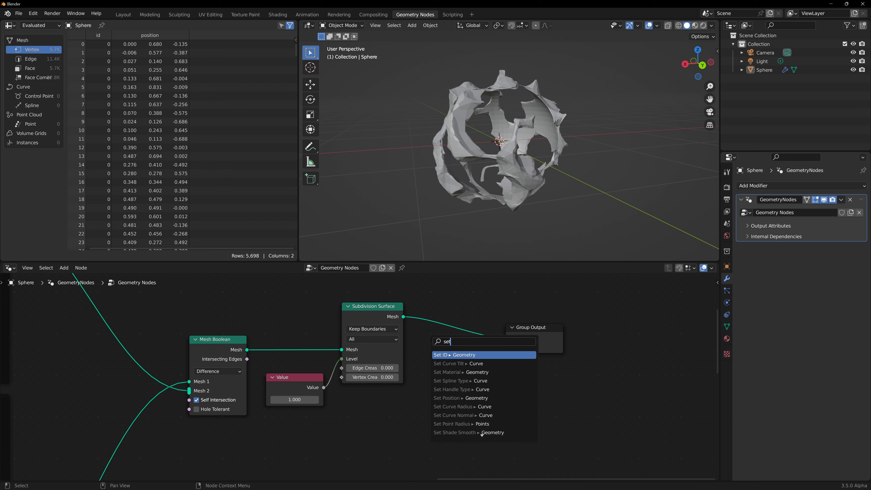
pyautogui.write(' pos')
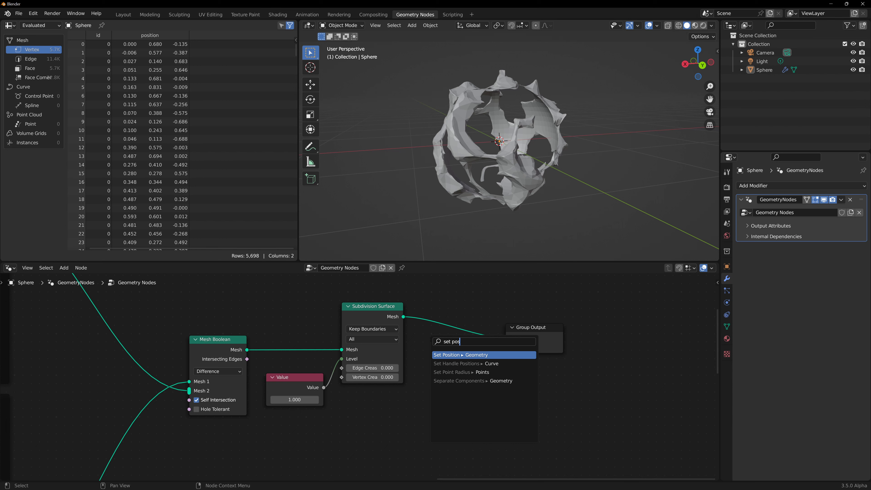
pyautogui.press('Return')
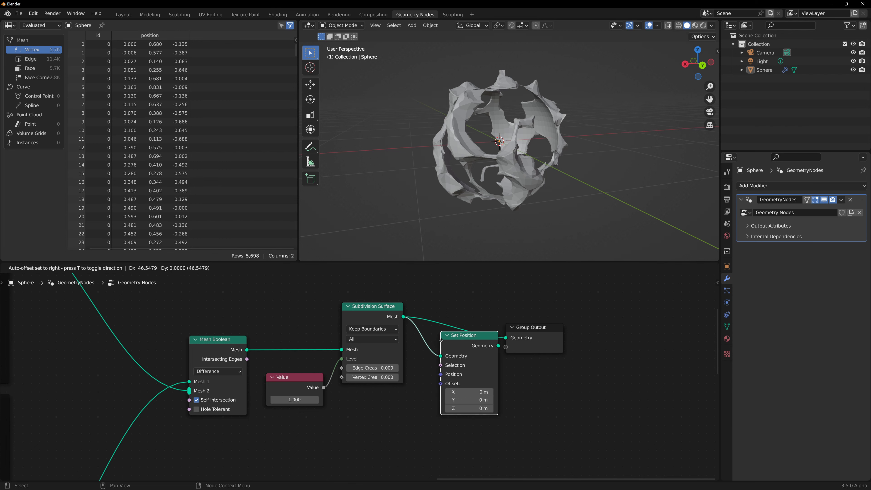
pyautogui.click(515, 342)
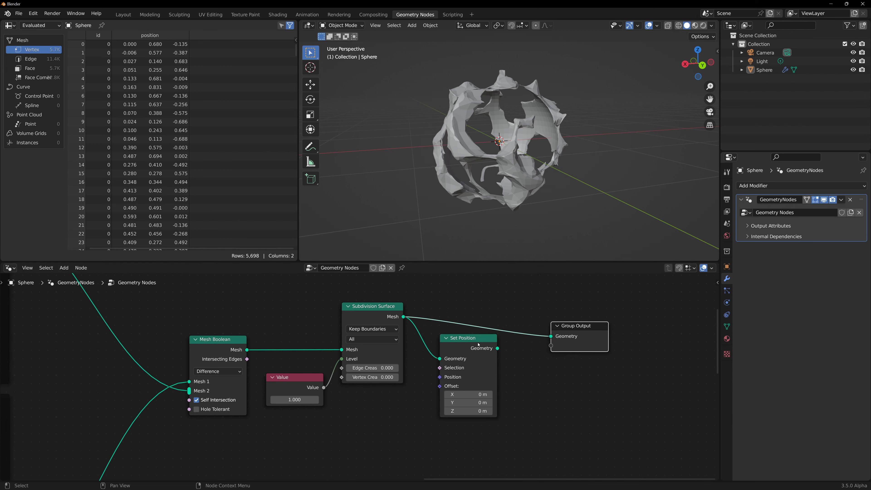
pyautogui.moveTo(451, 341); pyautogui.dragTo(467, 329)
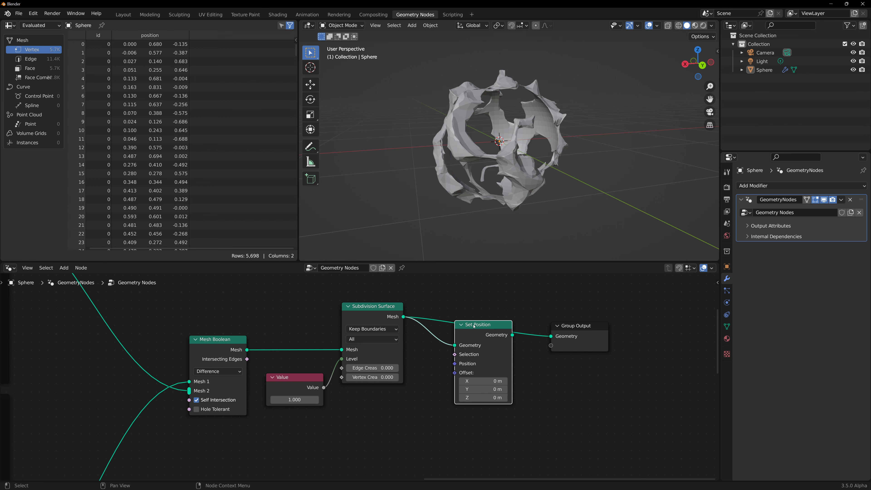
# Connect the Mesh Boolean's Intersecting Edges output to the Set Position's Selection
pyautogui.moveTo(452, 371); pyautogui.dragTo(454, 350, button='middle')
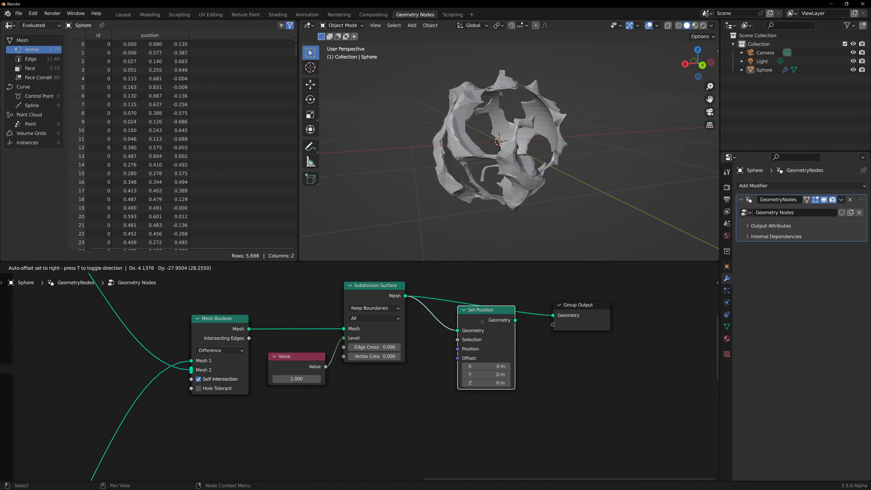
pyautogui.moveTo(459, 341); pyautogui.dragTo(249, 339)
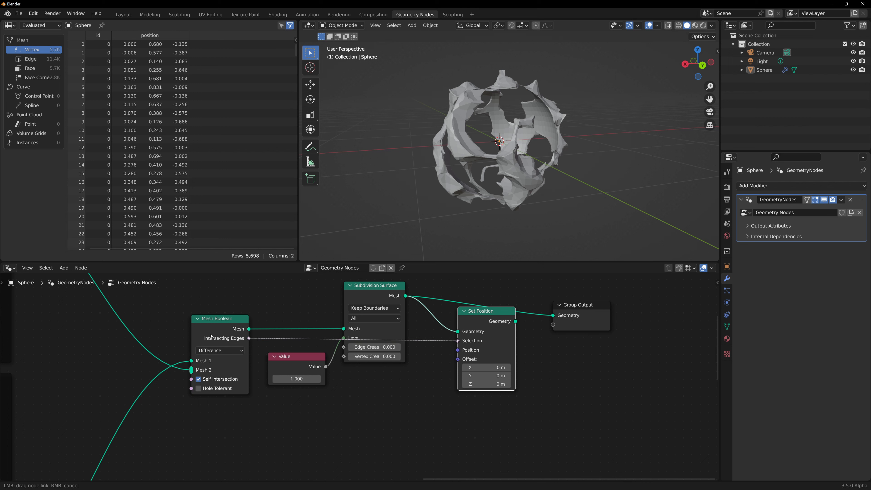
pyautogui.moveTo(219, 325); pyautogui.dragTo(218, 325)
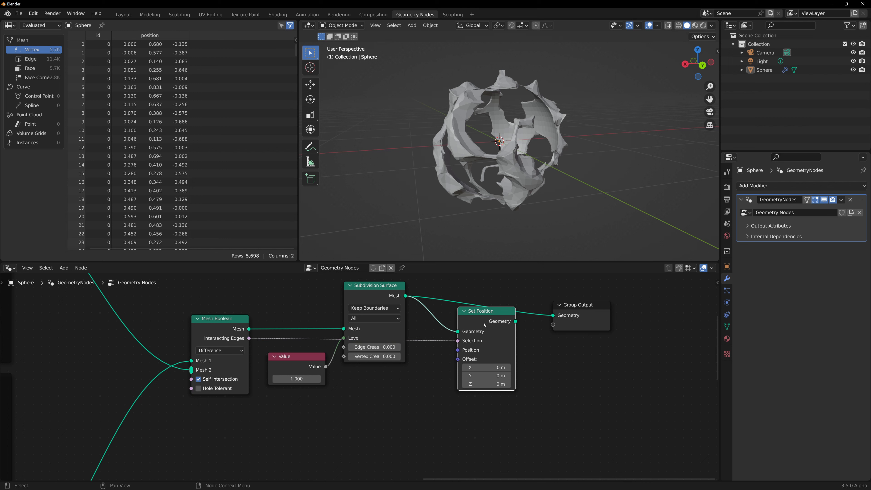
# Add a vector Multiply node feeding the Set Position's Offset and place it below the Subdivision Surface
pyautogui.moveTo(458, 360); pyautogui.dragTo(408, 398)
pyautogui.write('mult')
pyautogui.press('Return')
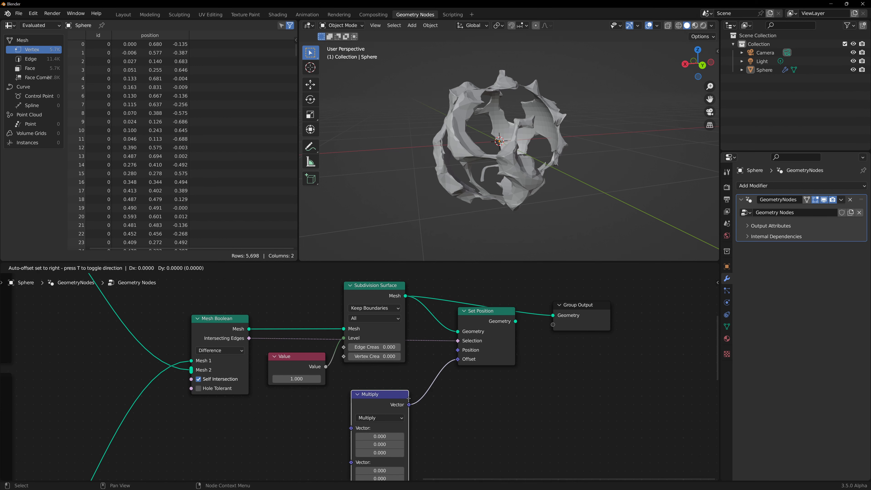
pyautogui.click(425, 392)
pyautogui.rightClick(460, 404)
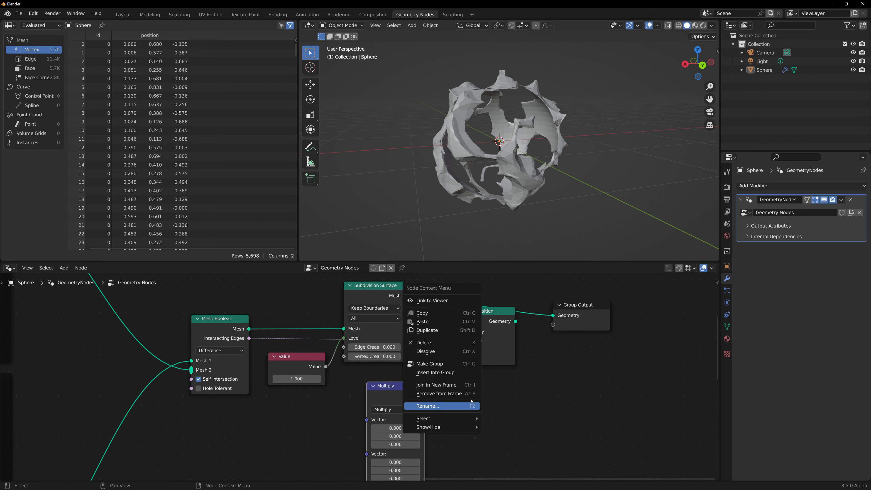
pyautogui.moveTo(489, 384); pyautogui.dragTo(545, 308, button='middle')
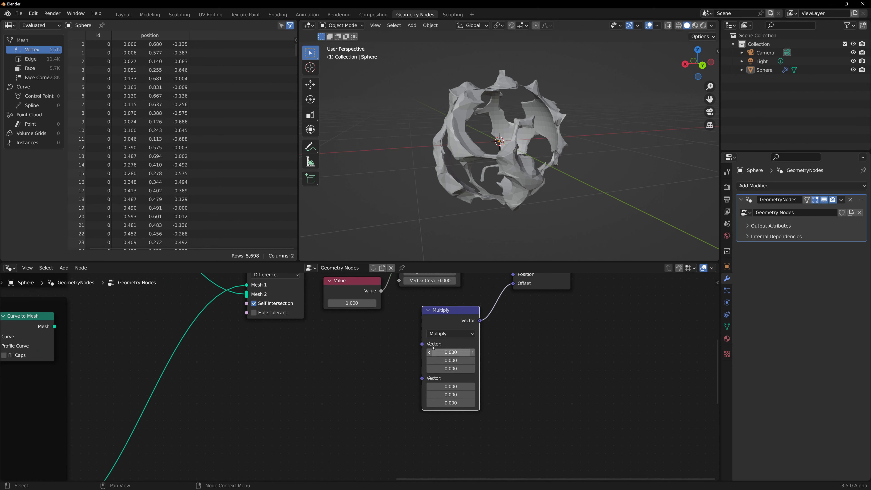
# Add a second vector Multiply node feeding the first vector input of the existing Multiply
pyautogui.moveTo(422, 344); pyautogui.dragTo(361, 349)
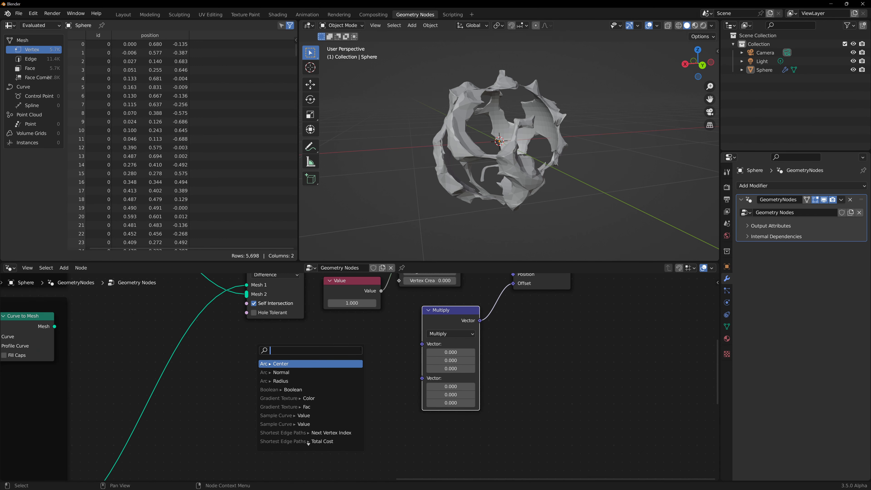
pyautogui.write('mu')
pyautogui.press('Return')
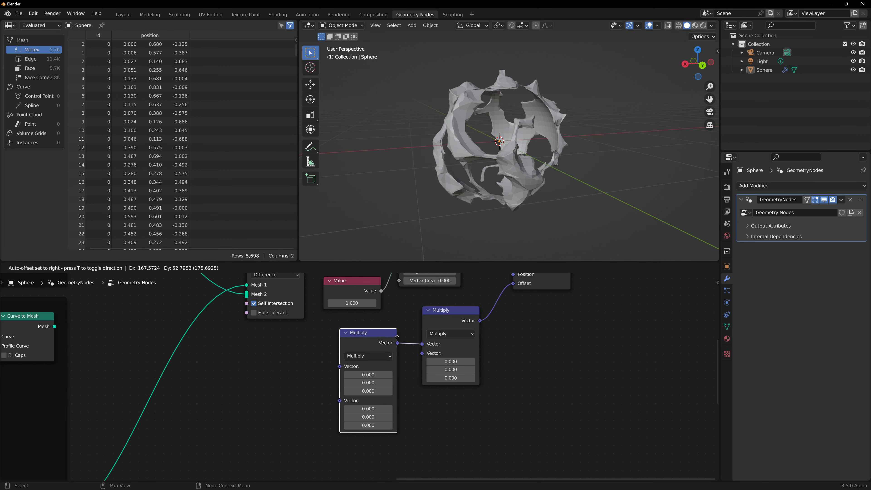
pyautogui.click(400, 339)
# Add a Noise Texture whose Fac output drives the first vector input of the second Multiply
pyautogui.moveTo(342, 366); pyautogui.dragTo(300, 355)
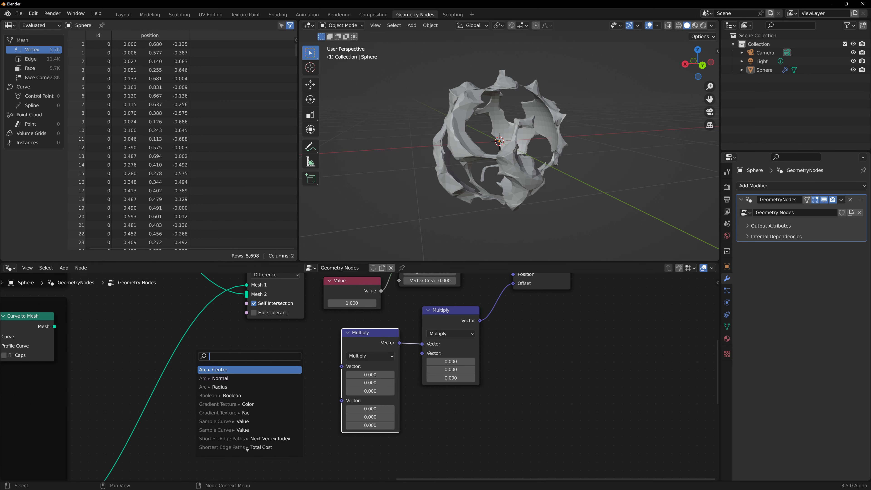
pyautogui.write('noise')
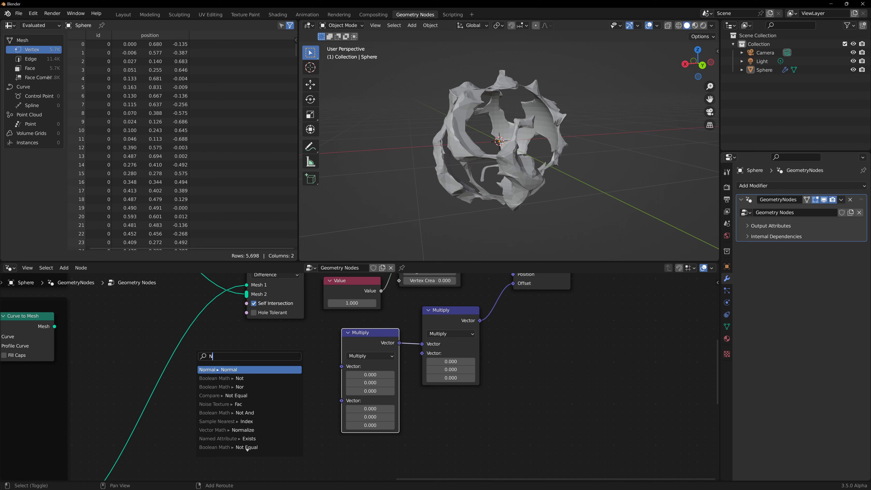
pyautogui.press('Return')
pyautogui.click(275, 362)
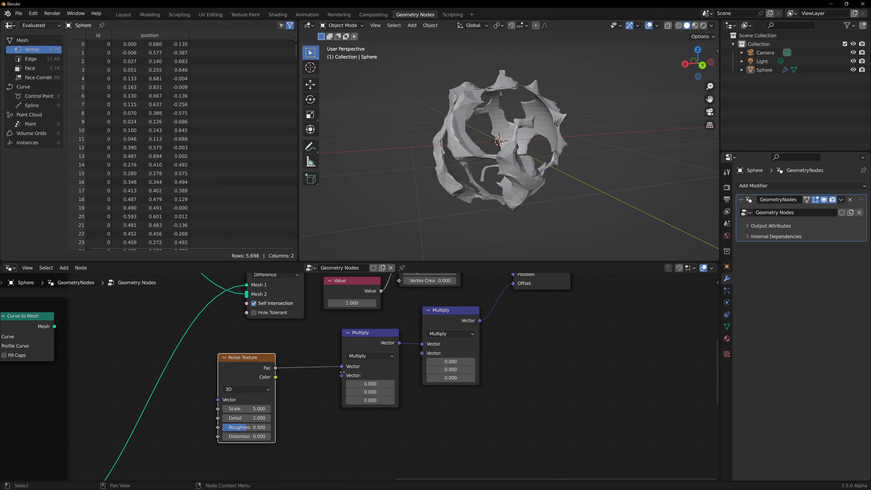
# Add a Normal node to the second Multiply's other vector input and move the Noise Texture clear of it
pyautogui.moveTo(342, 376); pyautogui.dragTo(307, 389)
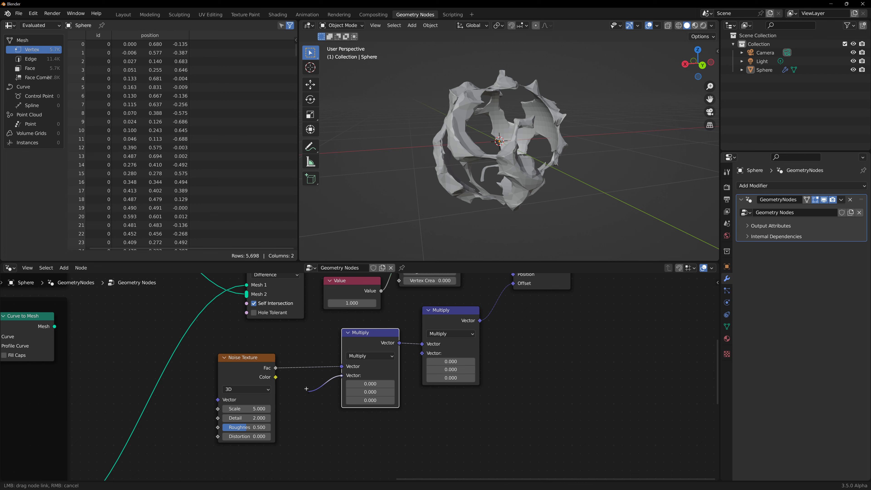
pyautogui.moveTo(306, 389); pyautogui.dragTo(307, 389)
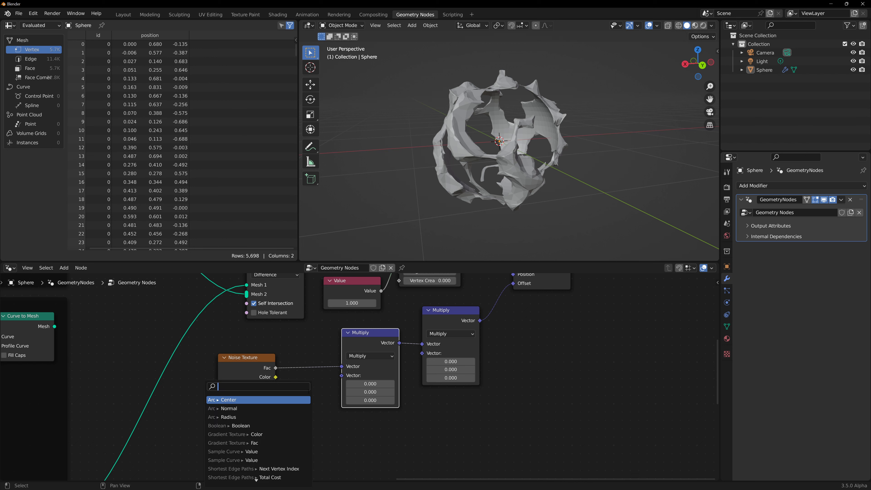
pyautogui.write('normal')
pyautogui.press('Return')
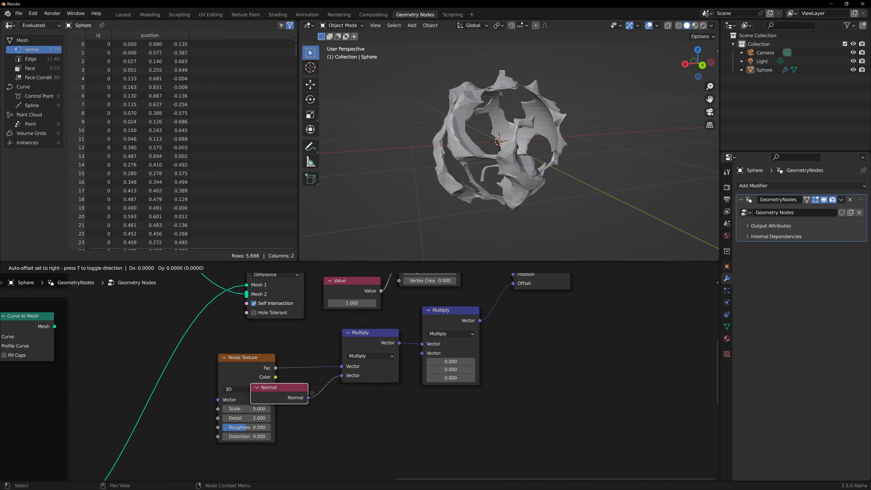
pyautogui.click(324, 392)
pyautogui.moveTo(251, 362); pyautogui.dragTo(227, 363)
pyautogui.moveTo(373, 416); pyautogui.dragTo(320, 420, button='middle')
pyautogui.scroll(-2, 374, 418)
pyautogui.moveTo(408, 388); pyautogui.dragTo(370, 403, button='middle')
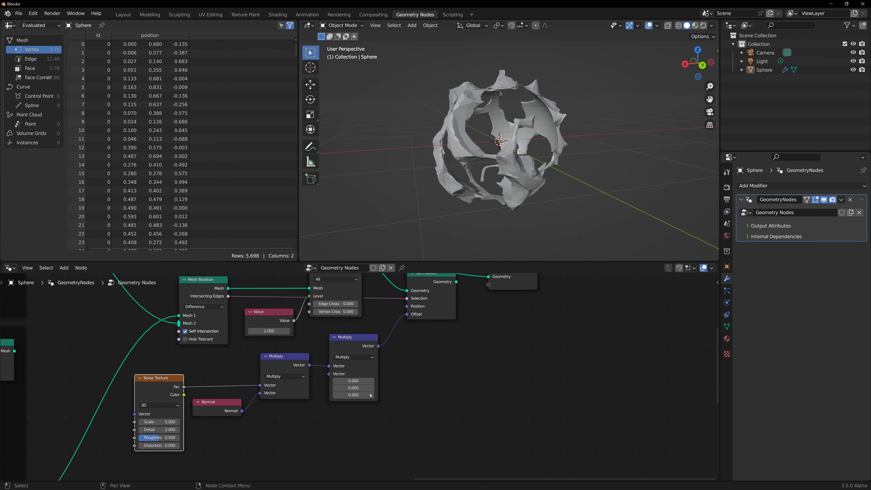
# Set the second vector of the Multiply feeding the Offset to 0.05 on all three axes
pyautogui.moveTo(363, 344); pyautogui.dragTo(365, 344)
pyautogui.click(359, 381)
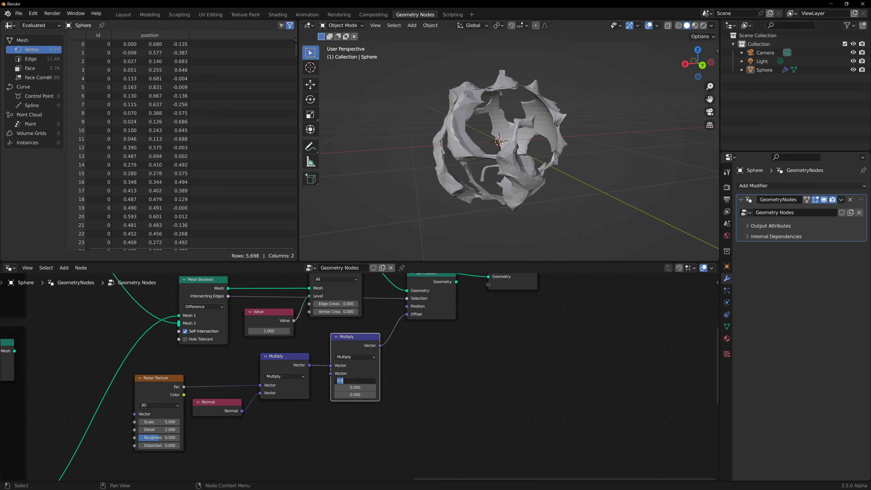
pyautogui.write('.05')
pyautogui.press('Tab')
pyautogui.write('.')
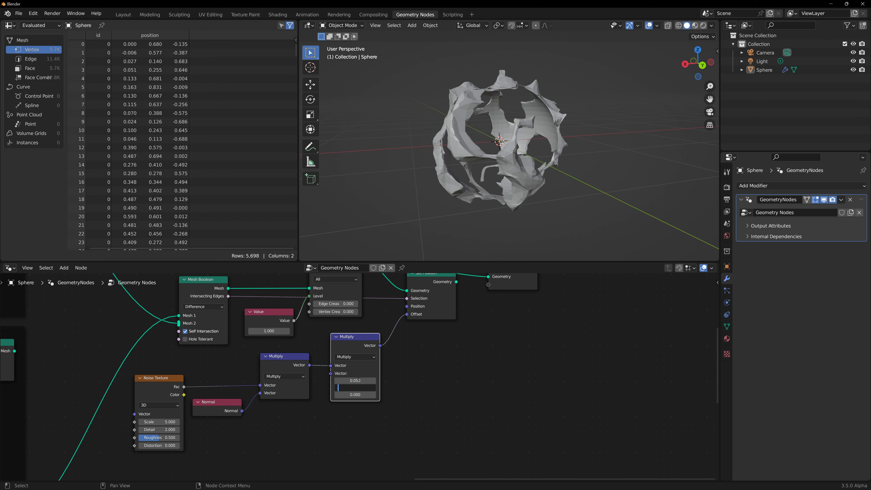
pyautogui.write('050')
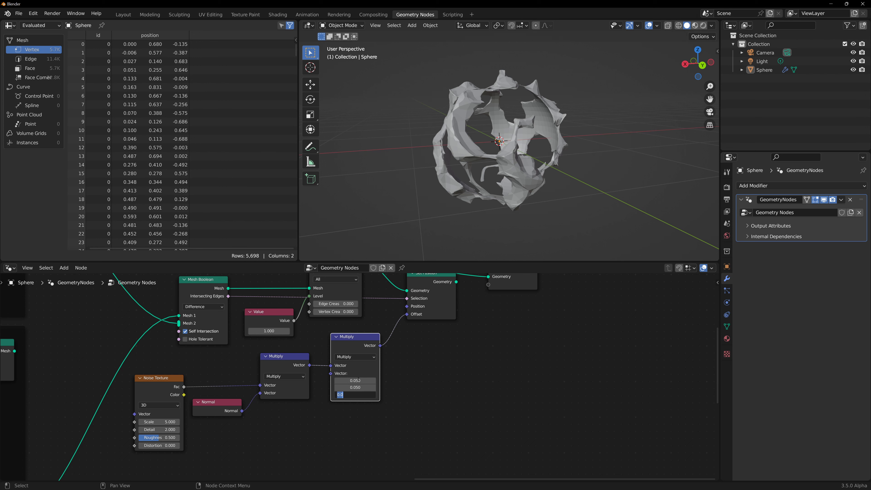
pyautogui.press('Tab')
pyautogui.write('.05')
pyautogui.press('Return')
pyautogui.moveTo(358, 380); pyautogui.dragTo(342, 435, button='middle')
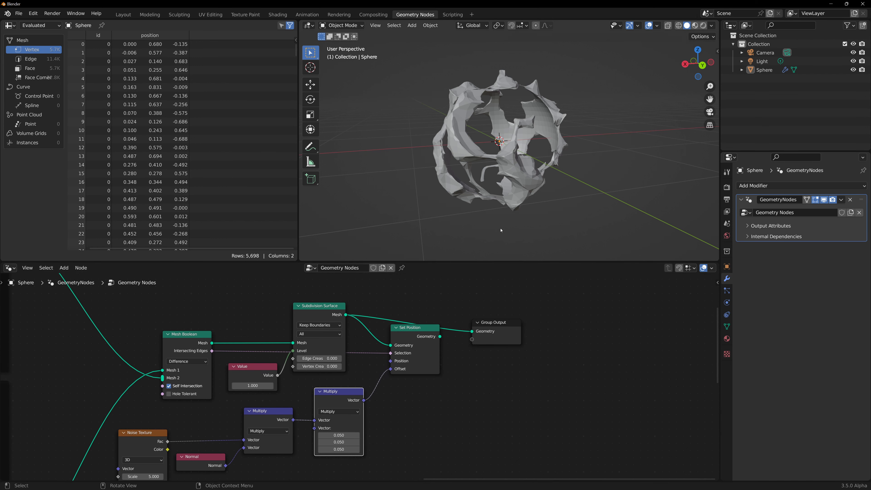
# Connect the Set Position's Geometry to the Group Output, inspect the displaced shell, and move the Group Output farther away
pyautogui.moveTo(470, 332); pyautogui.dragTo(483, 332)
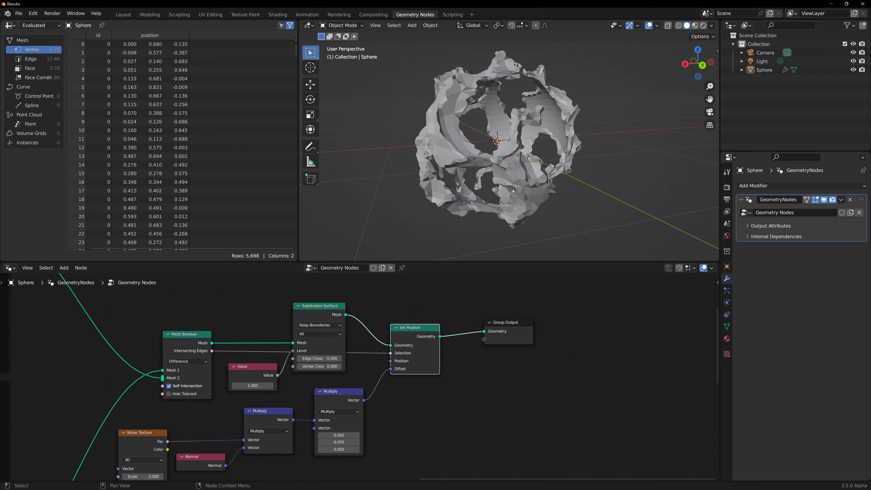
pyautogui.moveTo(514, 191); pyautogui.dragTo(607, 167, button='middle')
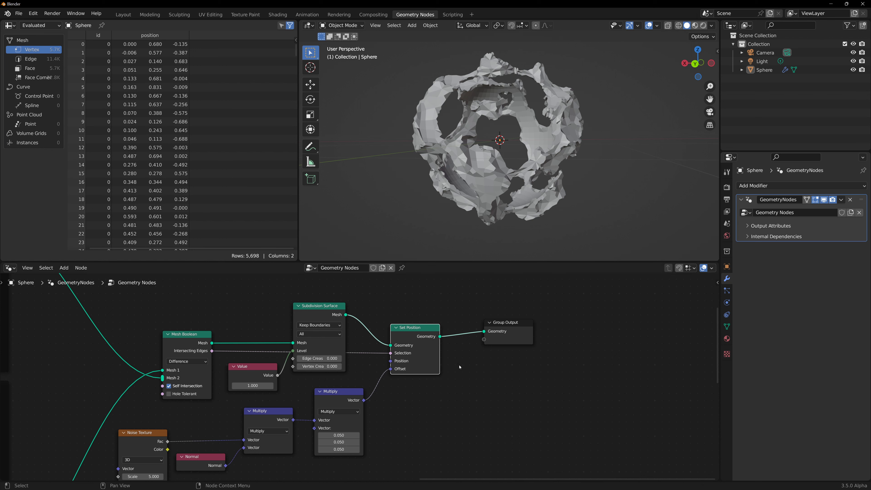
pyautogui.moveTo(500, 372); pyautogui.dragTo(445, 356, button='middle')
pyautogui.moveTo(449, 308); pyautogui.dragTo(516, 310)
# Insert a second Subdivision Surface between Set Position and Group Output, with its Level driven by the existing Value node
pyautogui.moveTo(385, 320); pyautogui.dragTo(424, 297)
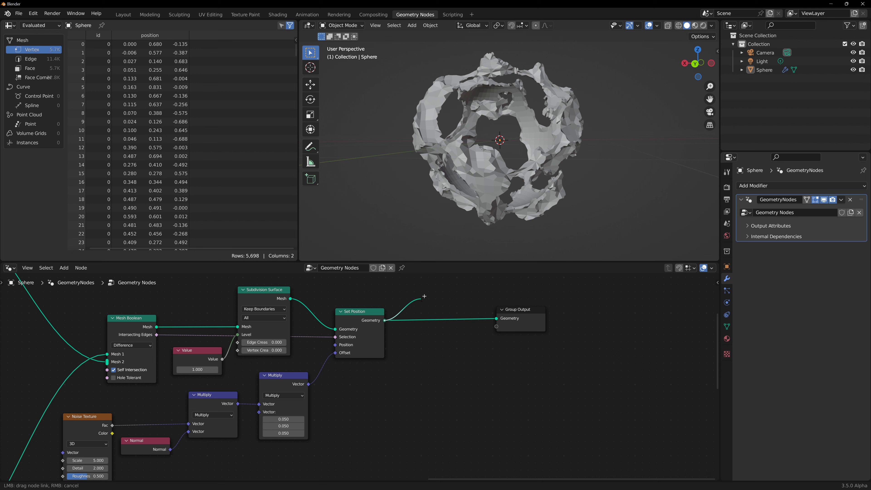
pyautogui.moveTo(424, 296); pyautogui.dragTo(424, 296)
pyautogui.write('Sub')
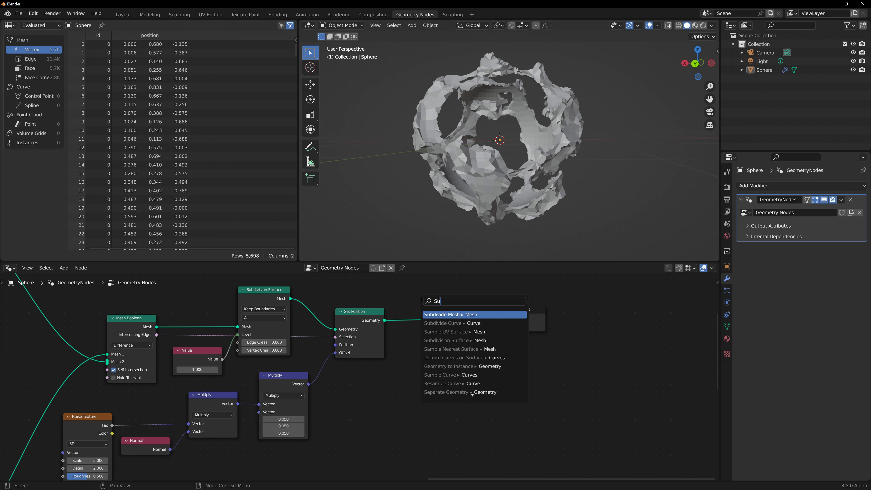
pyautogui.press('Return')
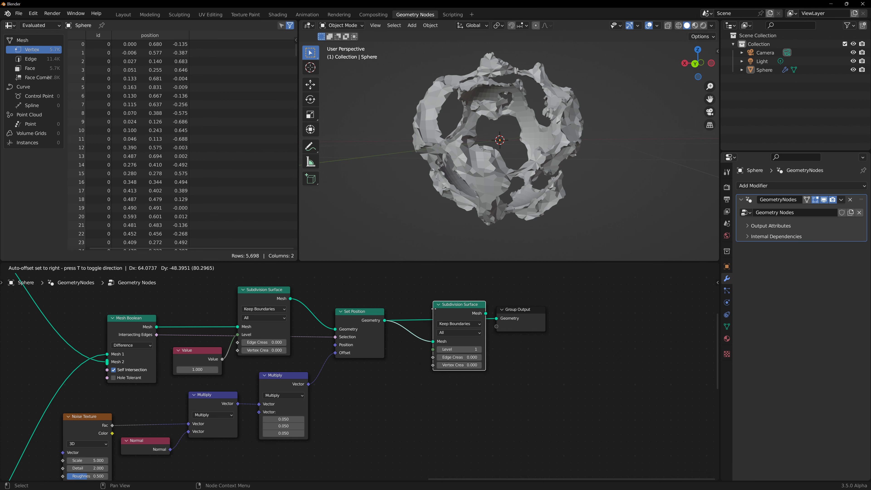
pyautogui.click(433, 349)
pyautogui.moveTo(433, 349); pyautogui.dragTo(222, 359)
pyautogui.moveTo(468, 311); pyautogui.dragTo(497, 323)
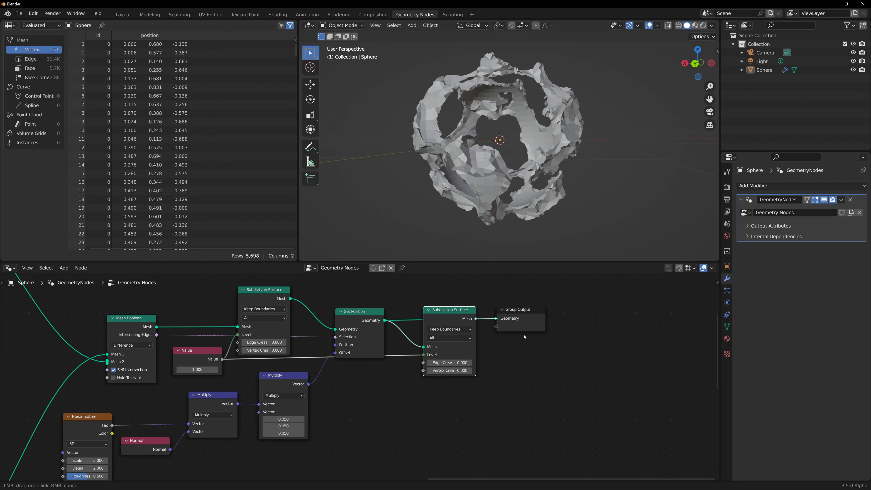
pyautogui.moveTo(525, 337); pyautogui.dragTo(525, 337)
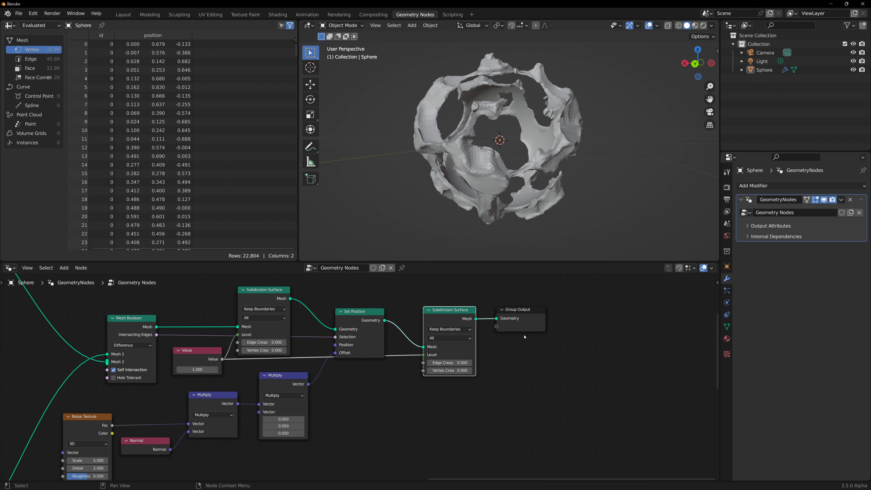
# Join the nodes from the Mesh Boolean to the second Subdivision Surface in a new frame labelled Edge Damage
pyautogui.moveTo(494, 186); pyautogui.dragTo(521, 181, button='middle')
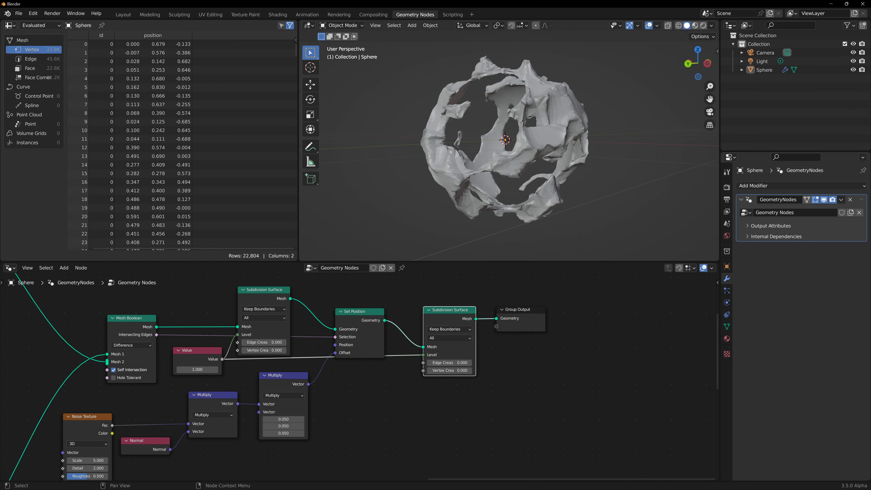
pyautogui.scroll(-3, 442, 379)
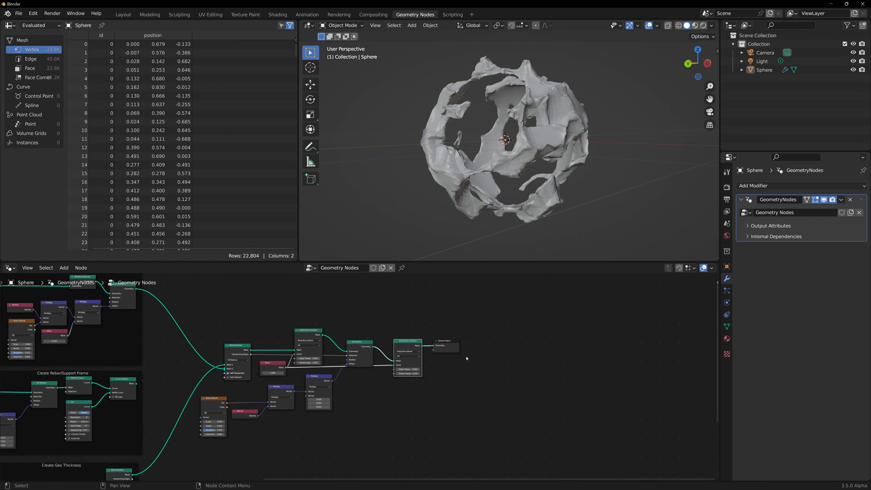
pyautogui.moveTo(385, 375); pyautogui.dragTo(457, 350, button='middle')
pyautogui.moveTo(537, 301); pyautogui.dragTo(267, 418)
pyautogui.rightClick(319, 297)
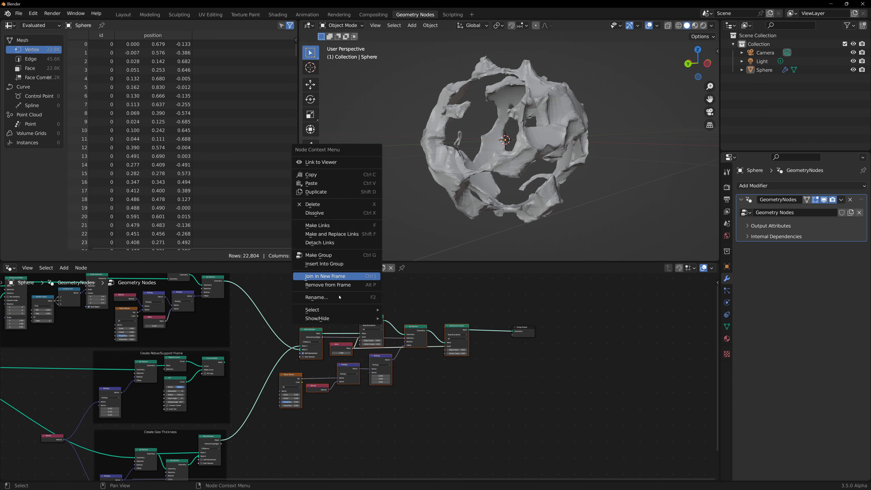
pyautogui.press('Return')
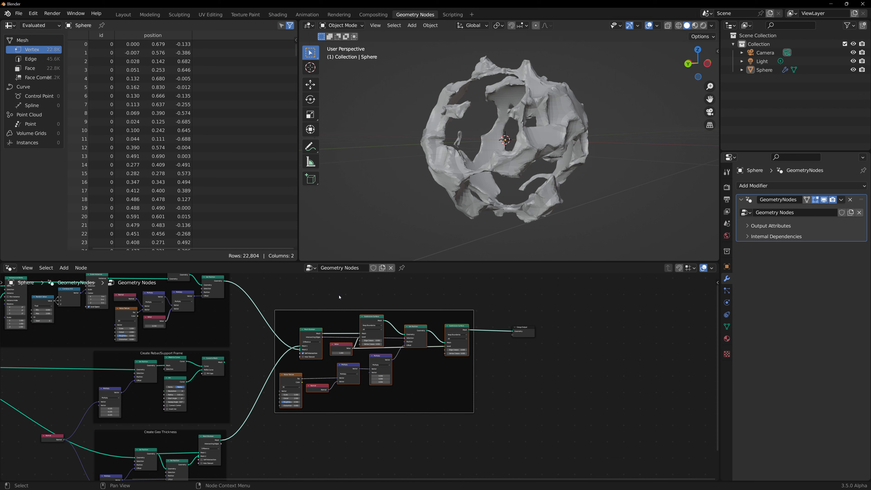
pyautogui.rightClick(340, 317)
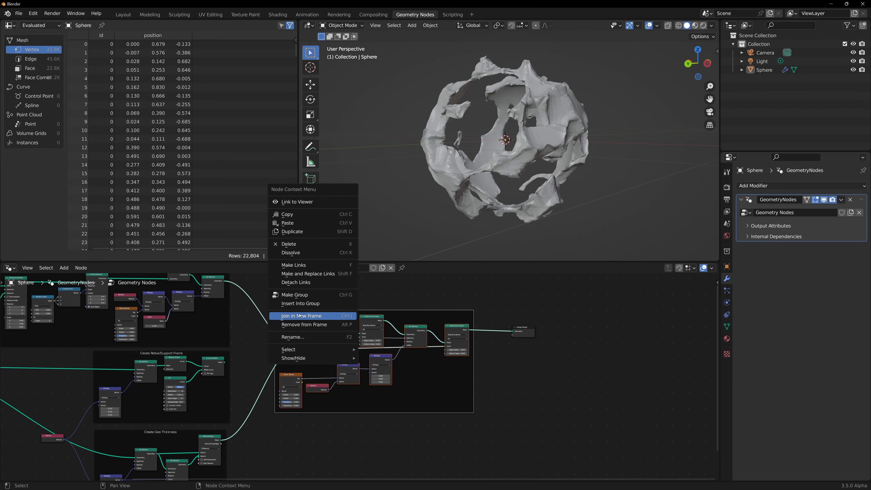
pyautogui.click(297, 335)
pyautogui.write('Edge Damage')
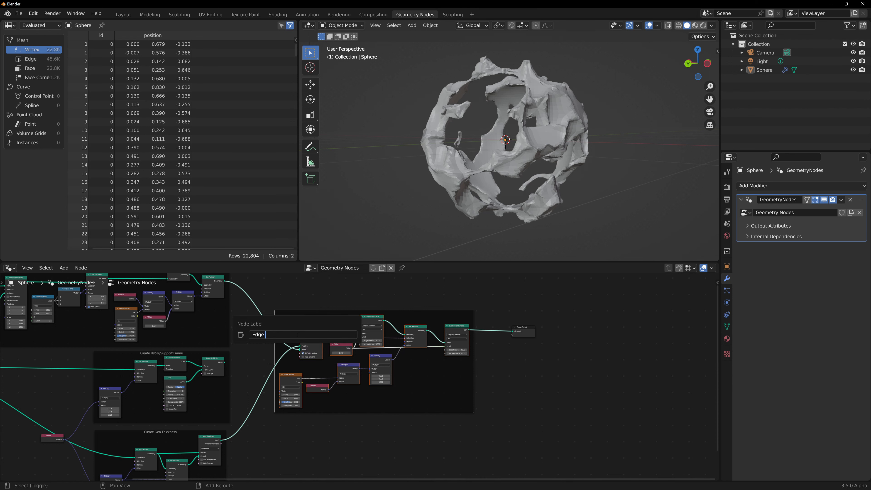
pyautogui.press('Return')
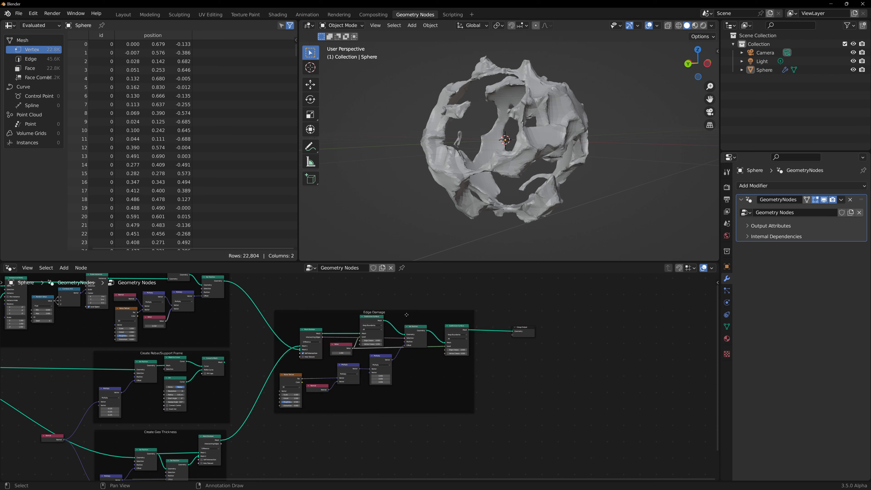
# Move the Group Output farther from the Edge Damage frame and nudge the frame slightly
pyautogui.press('Home')
pyautogui.moveTo(440, 315); pyautogui.dragTo(497, 307, button='middle')
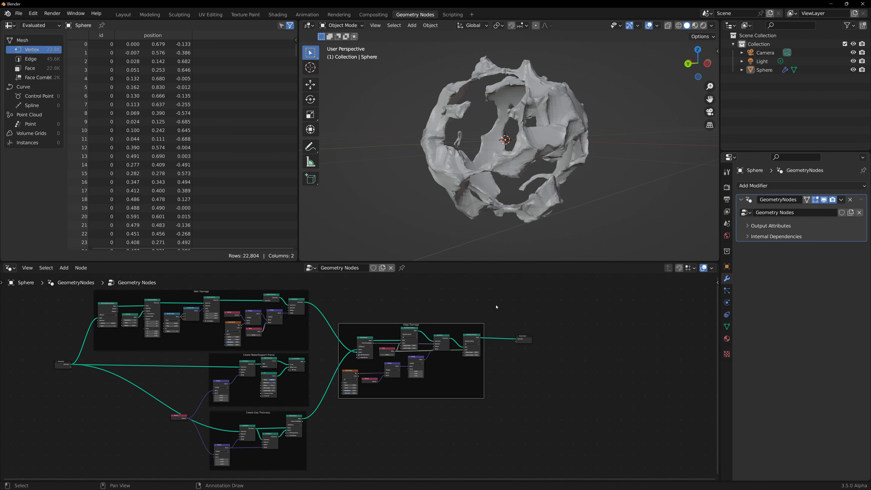
pyautogui.moveTo(517, 340); pyautogui.dragTo(534, 338)
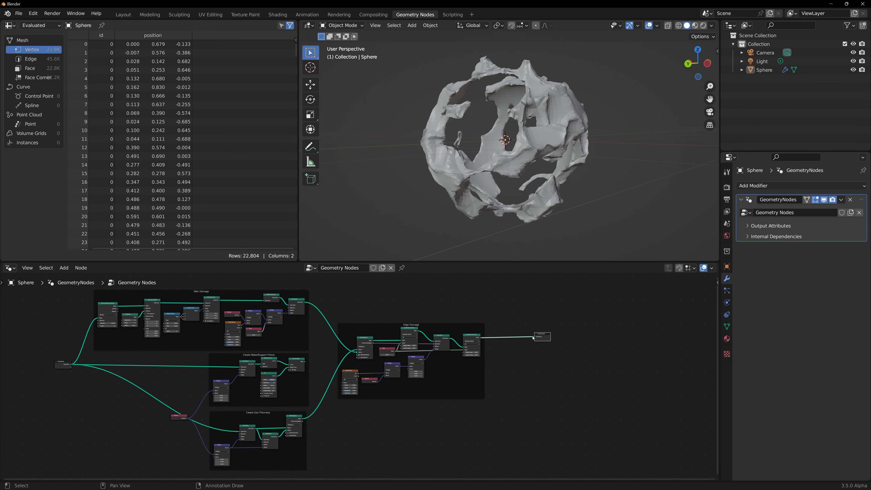
pyautogui.moveTo(448, 329); pyautogui.dragTo(446, 325)
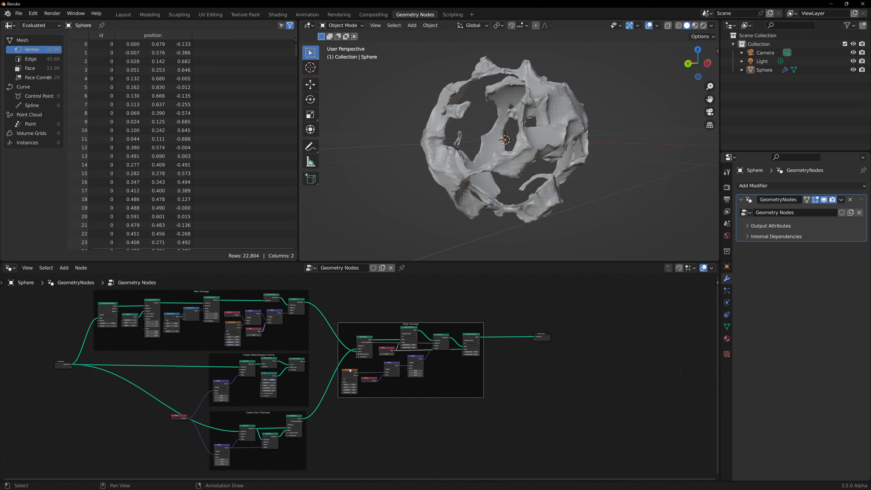
# Add a Join Geometry node fed by the second Subdivision Surface's Mesh output and place it beyond the Edge Damage frame
pyautogui.scroll(2, 359, 377)
pyautogui.moveTo(549, 355); pyautogui.dragTo(456, 352, button='middle')
pyautogui.moveTo(35, 336); pyautogui.dragTo(35, 336, button='middle')
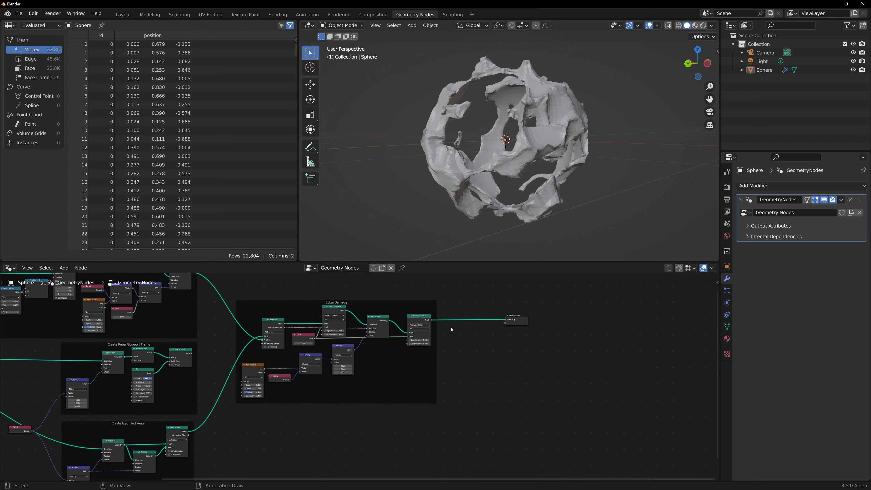
pyautogui.scroll(5, 460, 335)
pyautogui.moveTo(518, 316); pyautogui.dragTo(411, 359, button='middle')
pyautogui.scroll(2, 467, 347)
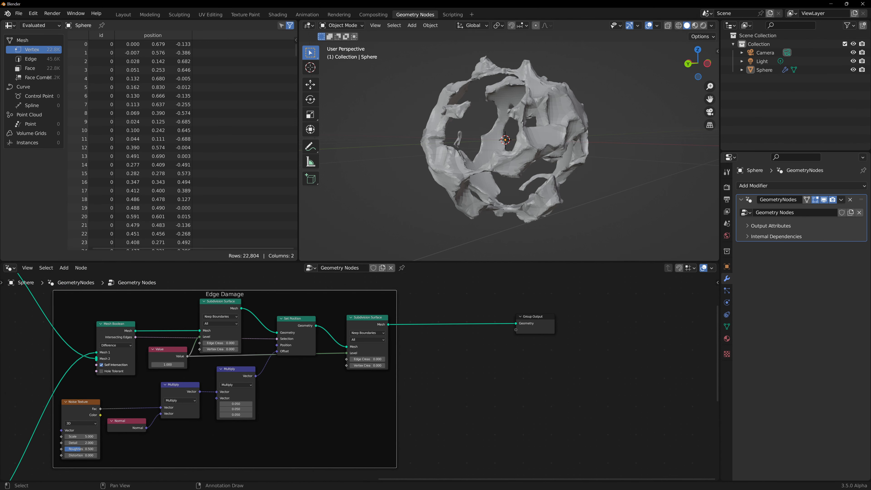
pyautogui.moveTo(389, 324); pyautogui.dragTo(451, 339)
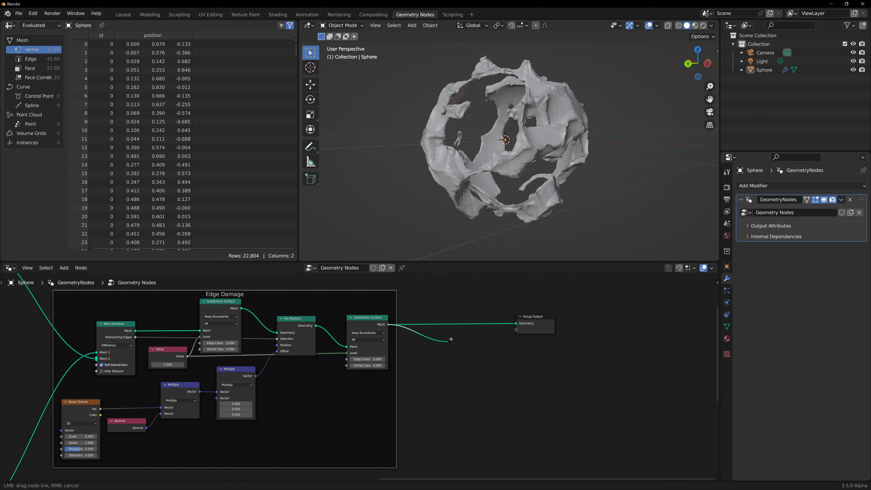
pyautogui.moveTo(451, 339); pyautogui.dragTo(450, 339)
pyautogui.write('join')
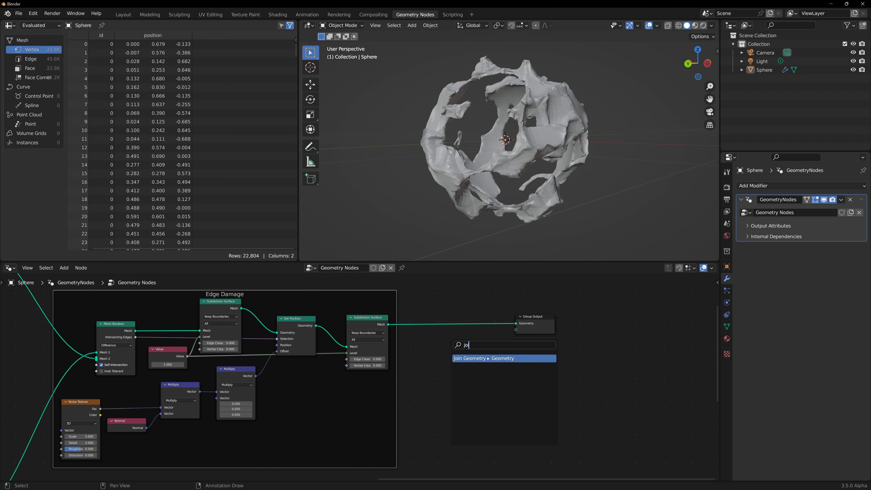
pyautogui.press('Return')
pyautogui.click(447, 347)
# Connect the rebar frame's Curve to Mesh output to Join Geometry, link Join Geometry to the Group Output, and inspect the combined sphere
pyautogui.scroll(-3, 423, 413)
pyautogui.moveTo(473, 405); pyautogui.dragTo(527, 374, button='middle')
pyautogui.moveTo(9, 343); pyautogui.dragTo(42, 336, button='middle')
pyautogui.moveTo(155, 349); pyautogui.dragTo(538, 331)
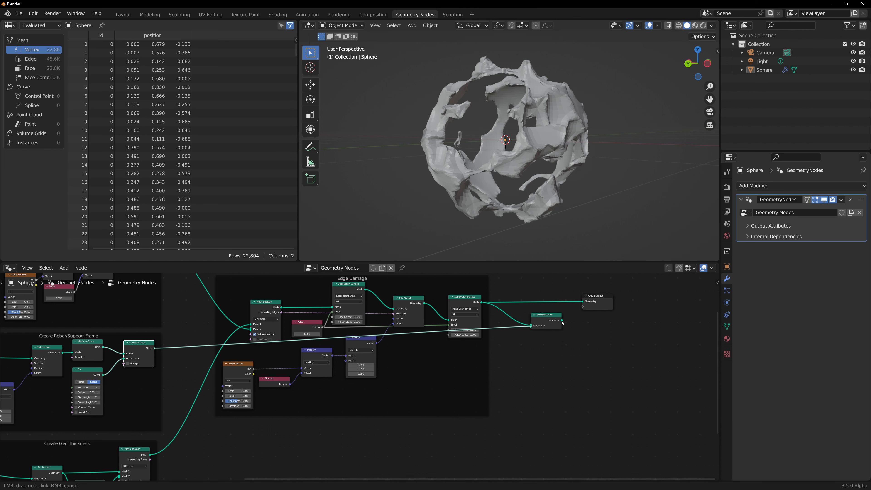
pyautogui.moveTo(563, 323); pyautogui.dragTo(562, 322)
pyautogui.moveTo(562, 320); pyautogui.dragTo(585, 304)
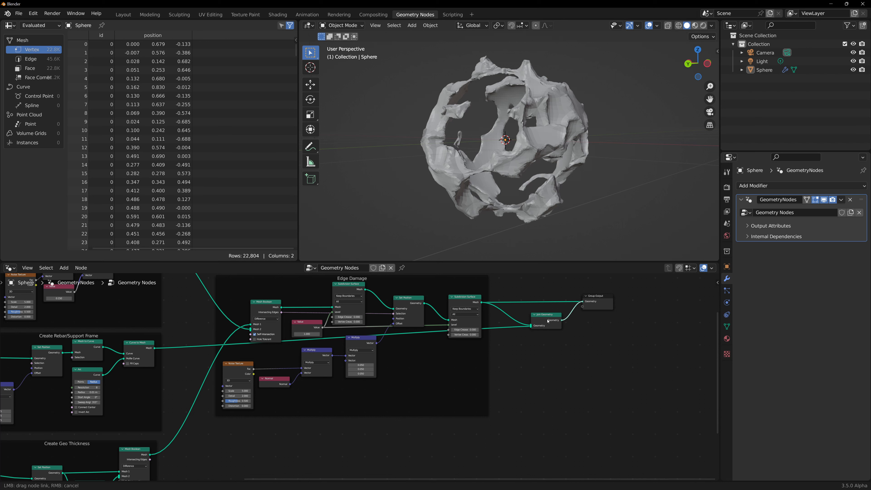
pyautogui.moveTo(548, 321); pyautogui.dragTo(544, 335)
pyautogui.moveTo(585, 304); pyautogui.dragTo(570, 342)
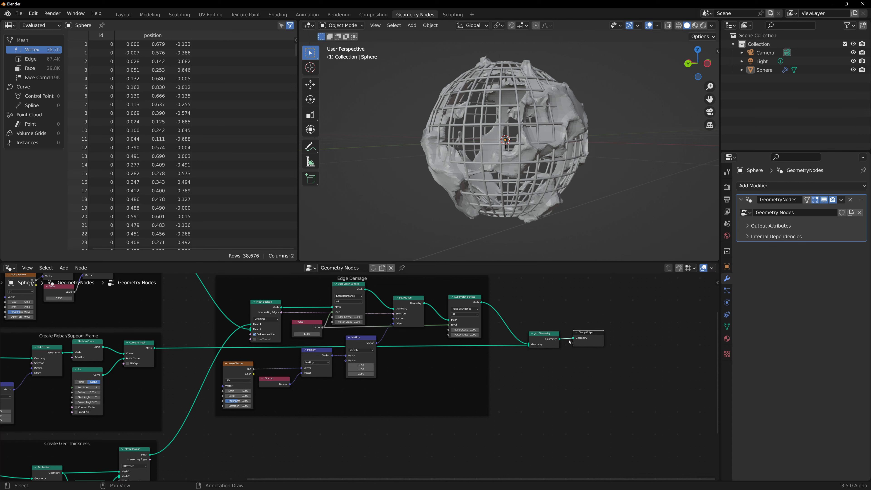
pyautogui.moveTo(604, 179)
pyautogui.mouseDown(button='middle')
pyautogui.moveTo(636, 173)
pyautogui.moveTo(609, 171)
pyautogui.mouseUp(button='middle')
pyautogui.scroll(-4, 507, 142)
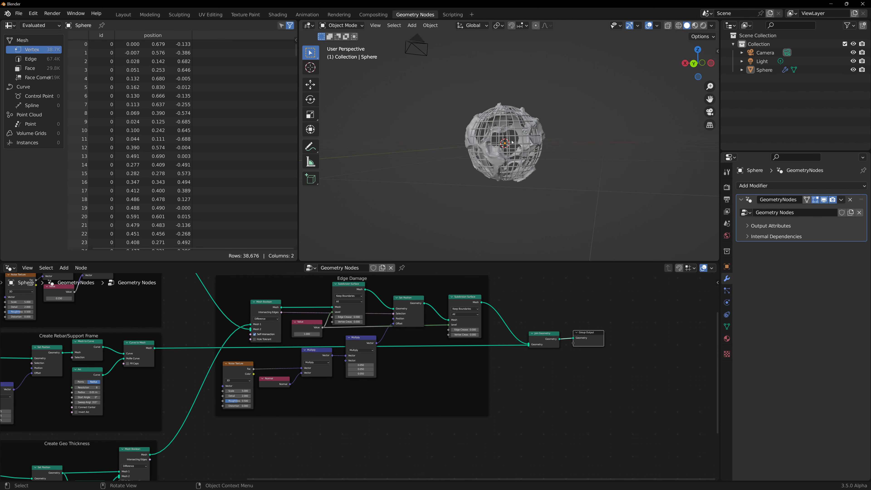
pyautogui.scroll(1, 507, 141)
pyautogui.scroll(3, 517, 136)
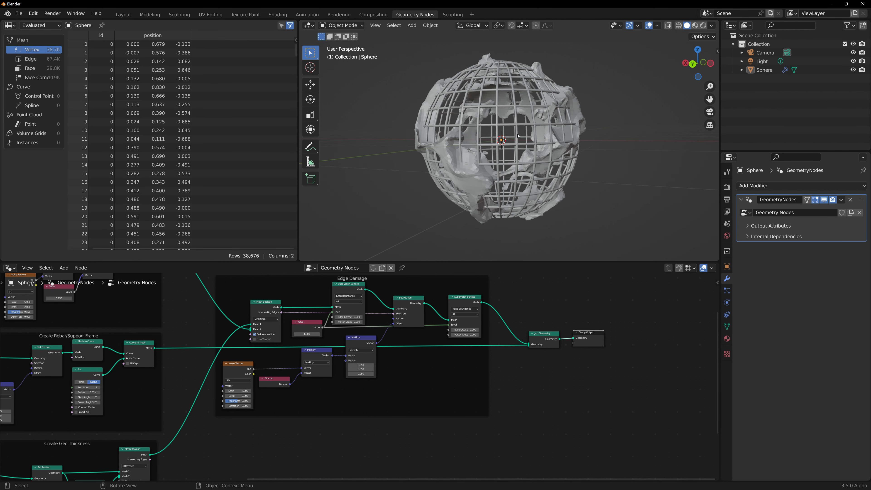
# Raise the Group Input slightly and expose the Selection of Distribute Points on Faces as a new Group Input socket
pyautogui.scroll(-2, 504, 371)
pyautogui.moveTo(353, 413); pyautogui.dragTo(366, 339, button='middle')
pyautogui.scroll(8, 311, 315)
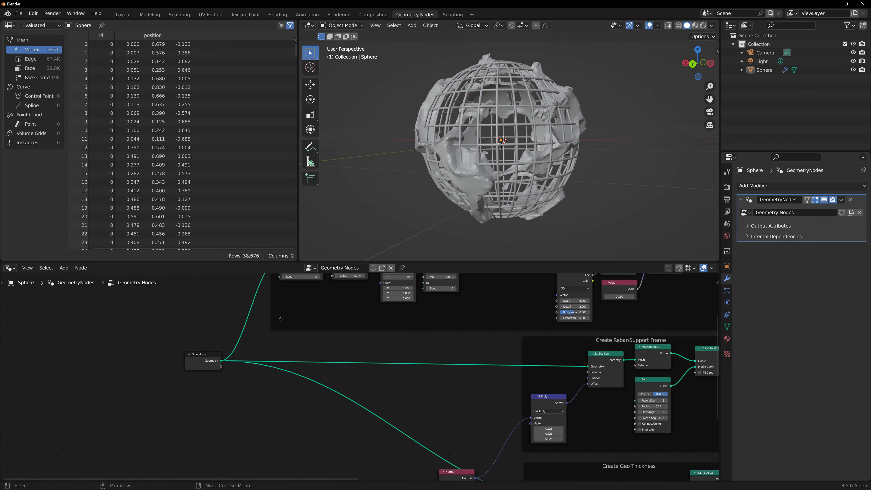
pyautogui.moveTo(311, 316); pyautogui.dragTo(389, 411, button='middle')
pyautogui.scroll(9, 291, 358)
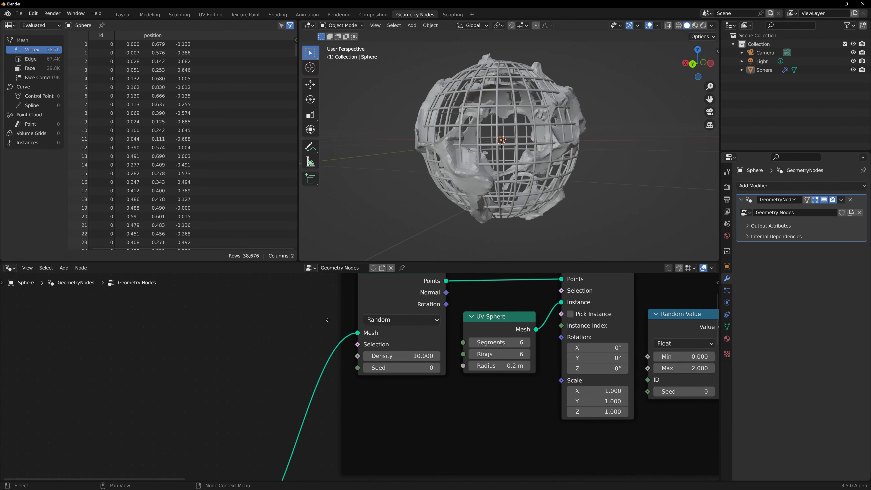
pyautogui.moveTo(292, 358); pyautogui.dragTo(292, 418, button='middle')
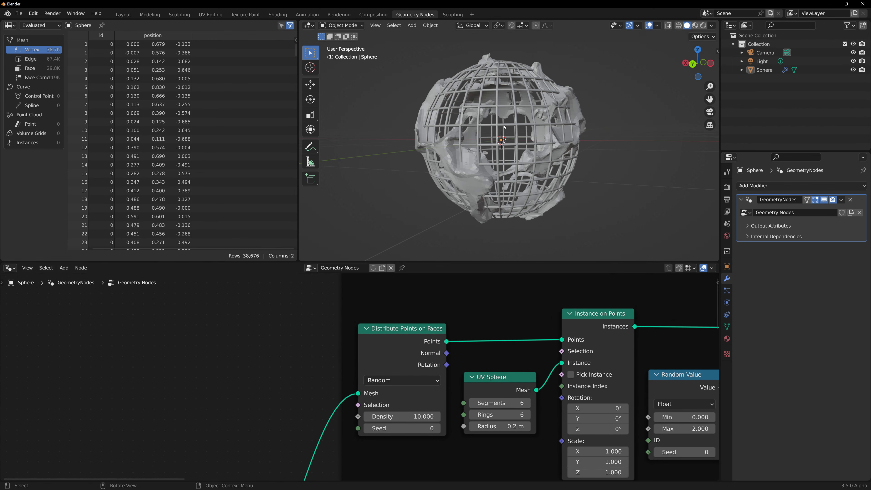
pyautogui.moveTo(305, 392); pyautogui.dragTo(357, 361, button='middle')
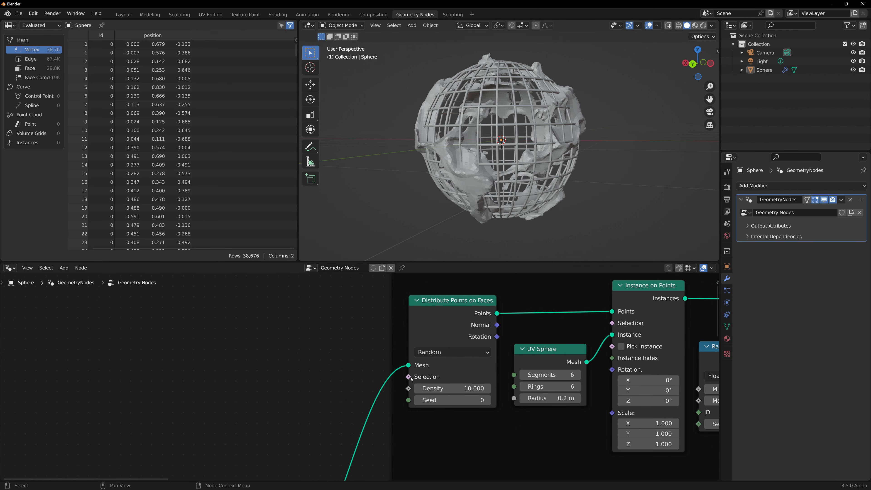
pyautogui.moveTo(306, 348); pyautogui.dragTo(296, 297, button='middle')
pyautogui.scroll(-5, 308, 375)
pyautogui.moveTo(309, 422); pyautogui.dragTo(304, 358, button='middle')
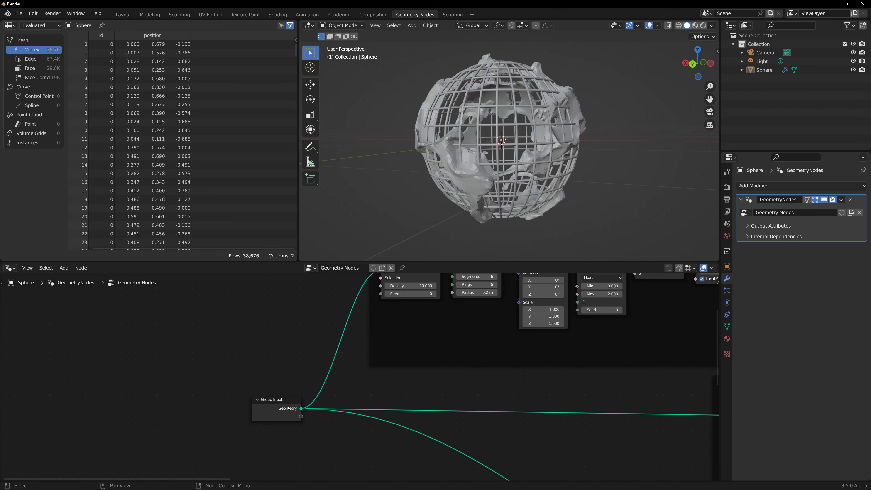
pyautogui.moveTo(288, 408); pyautogui.dragTo(272, 351)
pyautogui.moveTo(372, 280); pyautogui.dragTo(378, 321, button='middle')
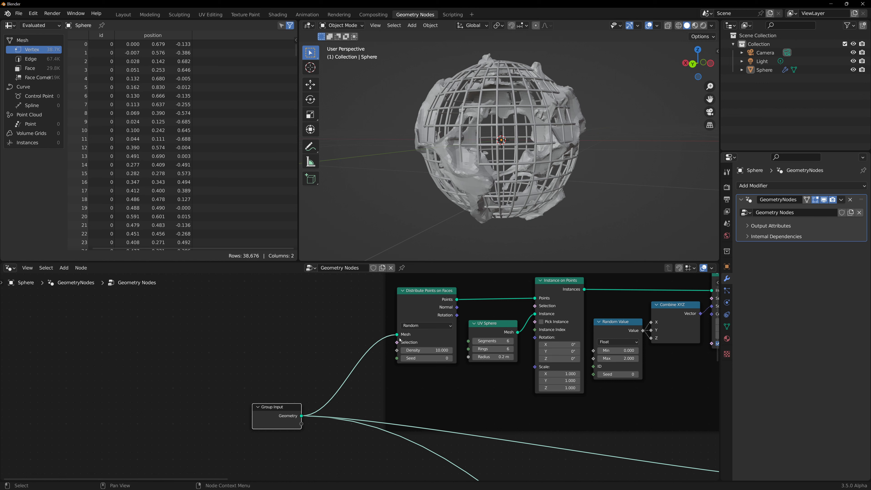
pyautogui.moveTo(397, 343); pyautogui.dragTo(321, 431)
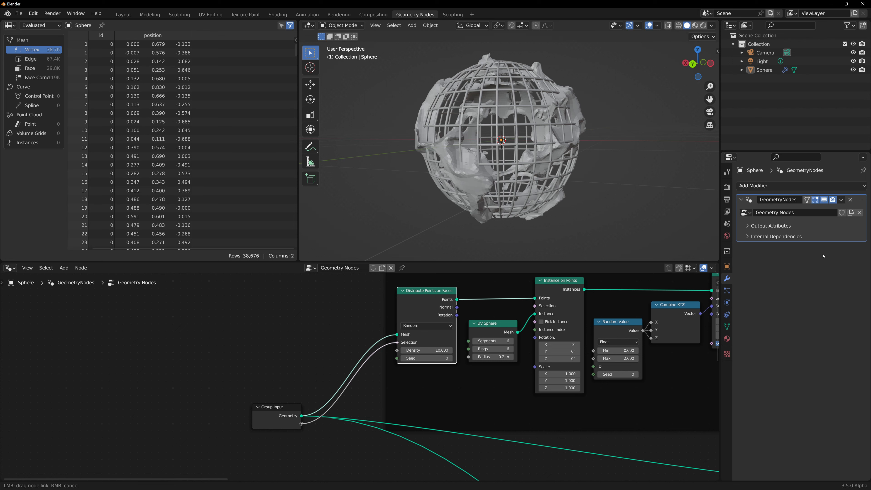
# Set the Geometry Nodes modifier's Selection input to 0 and inspect the sphere
pyautogui.moveTo(818, 219); pyautogui.dragTo(816, 221)
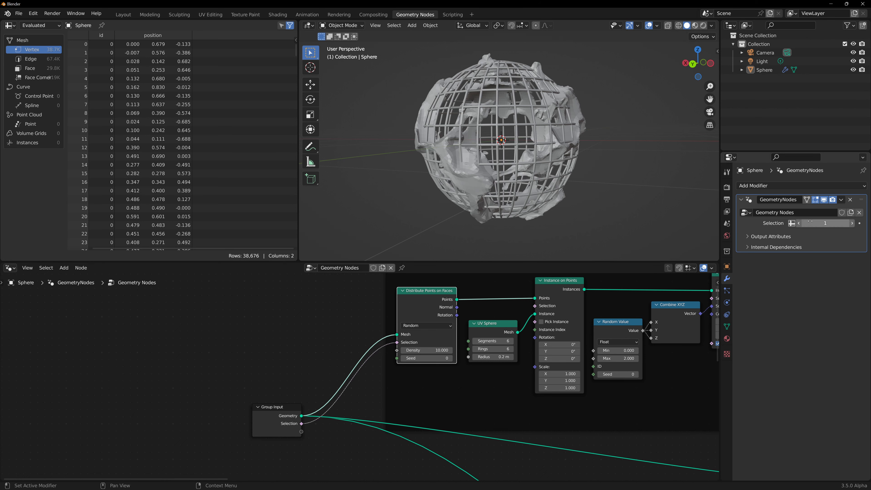
pyautogui.click(822, 224)
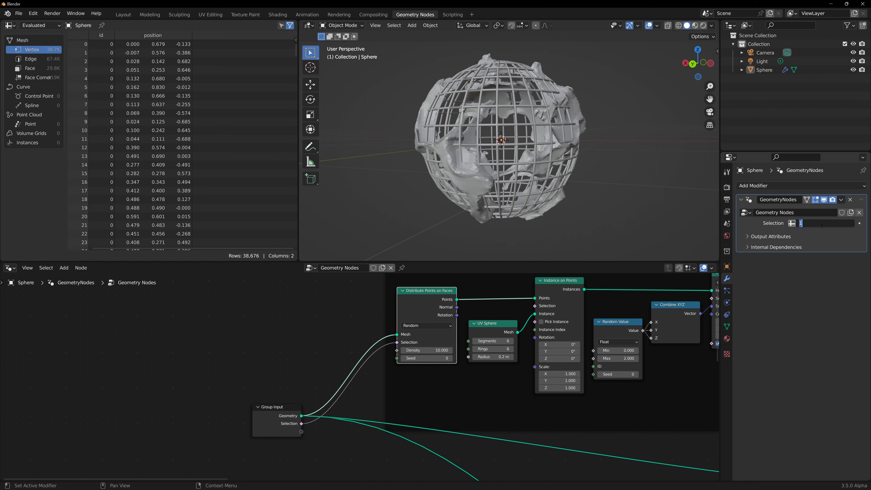
pyautogui.write('0')
pyautogui.press('Return')
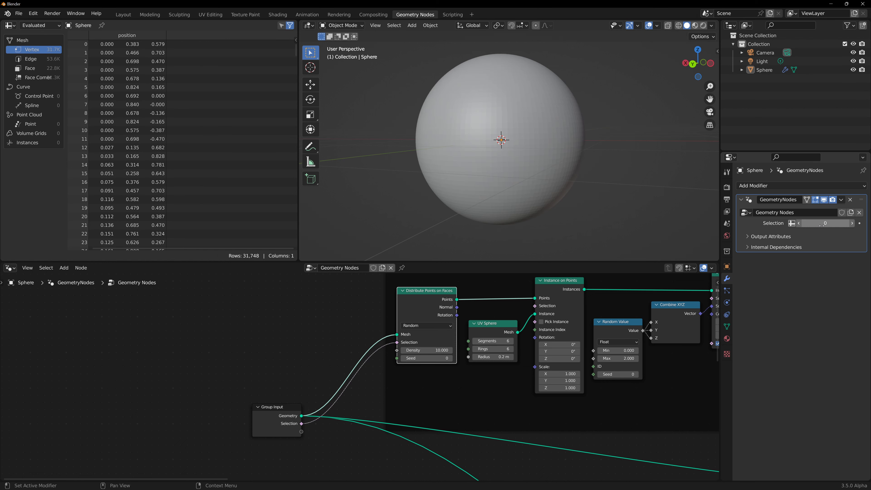
pyautogui.moveTo(540, 151)
pyautogui.mouseDown(button='middle')
pyautogui.moveTo(525, 152)
pyautogui.moveTo(544, 152)
pyautogui.mouseUp(button='middle')
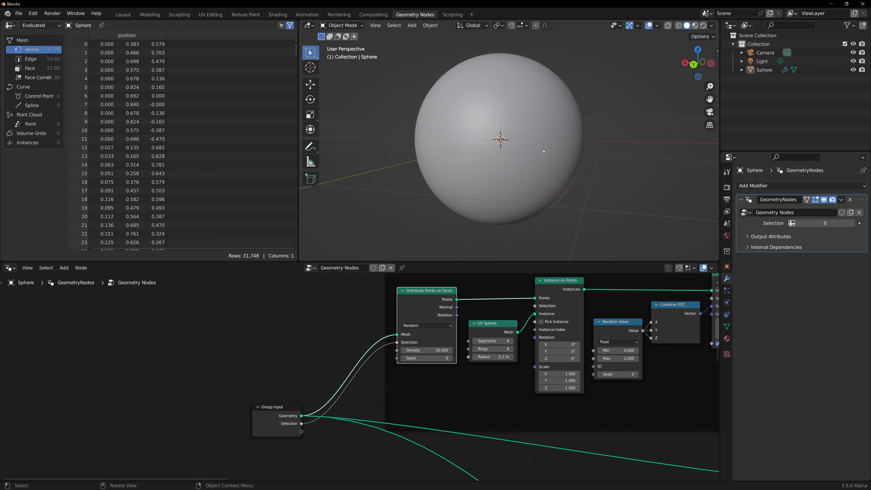
# Move the Group Input lower, level with the rebar frame, and review the whole node tree
pyautogui.scroll(-4, 295, 371)
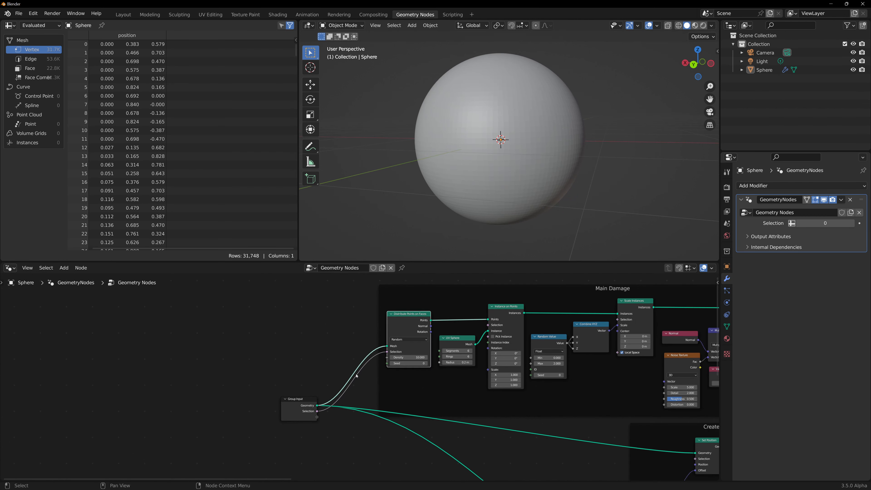
pyautogui.moveTo(294, 361); pyautogui.dragTo(285, 397)
pyautogui.scroll(-1, 343, 397)
pyautogui.scroll(-8, 343, 397)
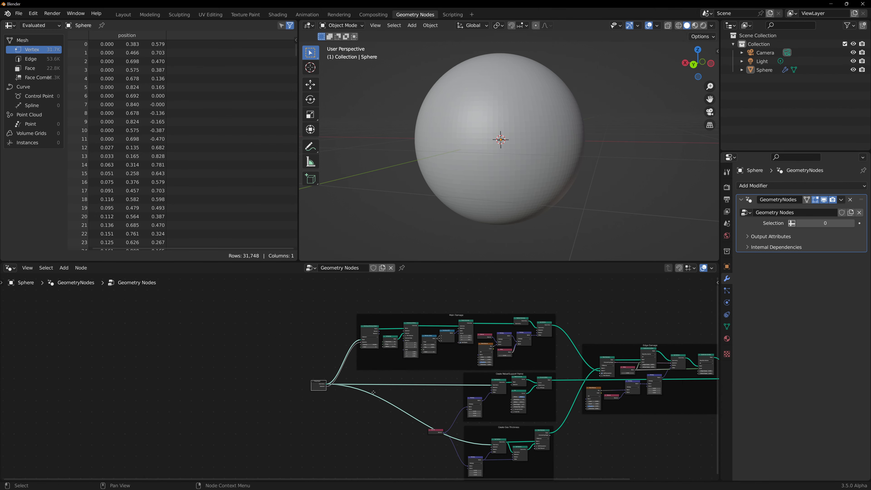
pyautogui.moveTo(450, 400); pyautogui.dragTo(325, 397, button='middle')
pyautogui.moveTo(519, 426); pyautogui.dragTo(509, 412, button='middle')
pyautogui.scroll(1, 507, 415)
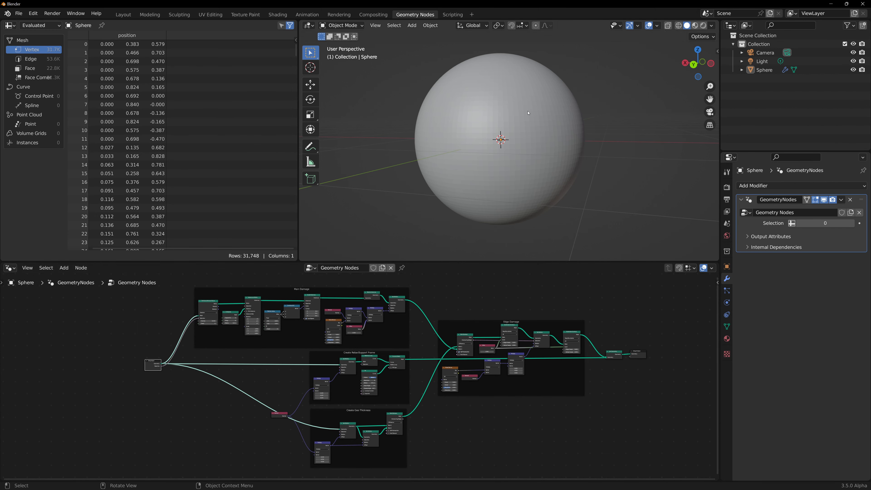
# Select the sphere and add a color attribute named vtxC with the Vertex domain and Color data type
pyautogui.click(758, 71)
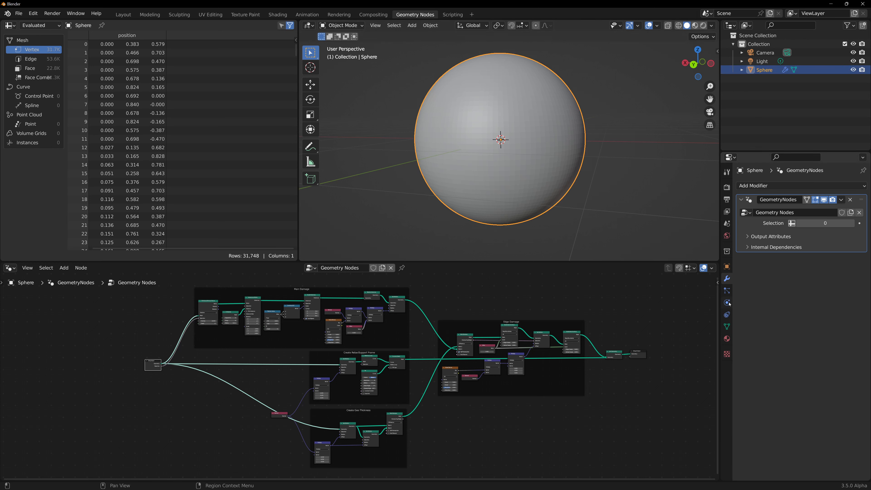
pyautogui.click(727, 327)
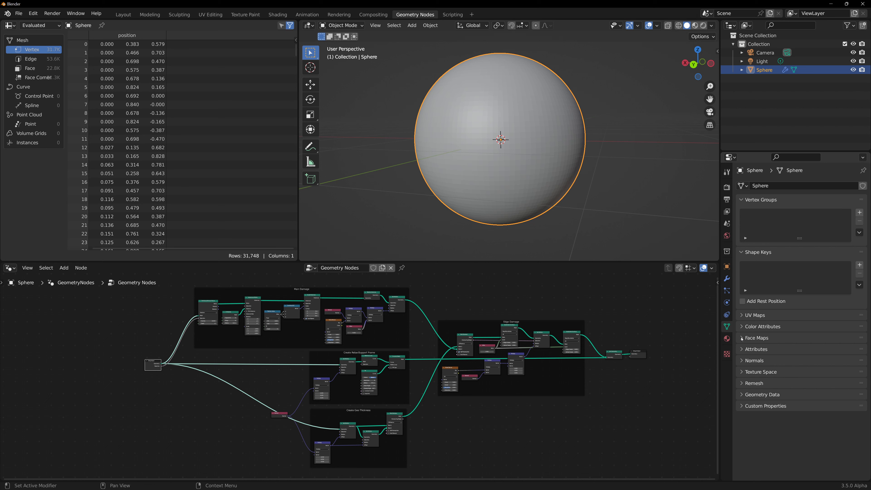
pyautogui.click(742, 327)
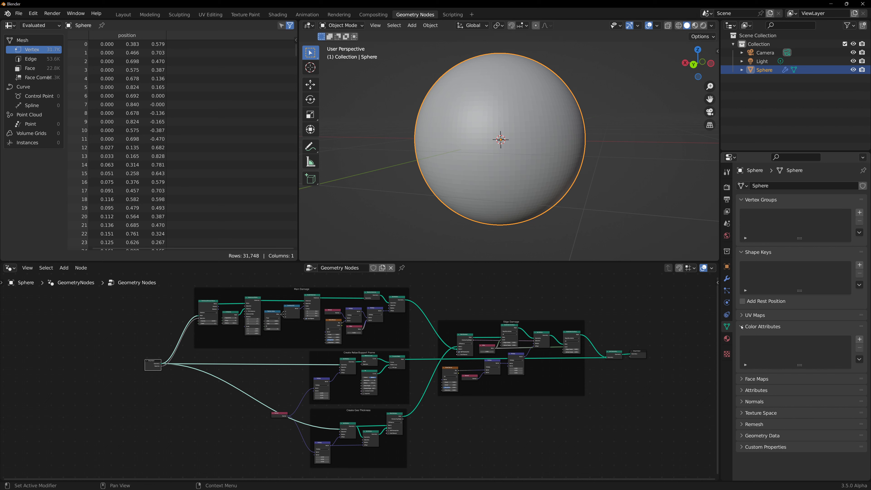
pyautogui.click(742, 253)
pyautogui.click(754, 200)
pyautogui.click(860, 247)
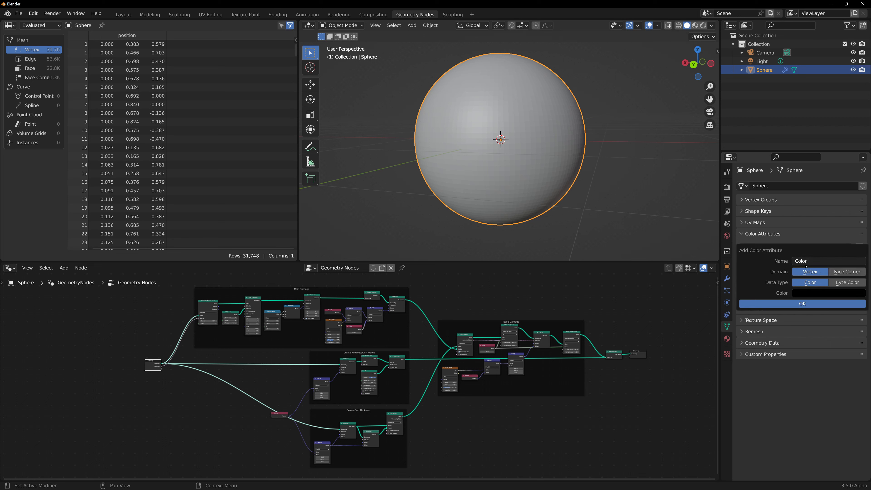
pyautogui.click(801, 261)
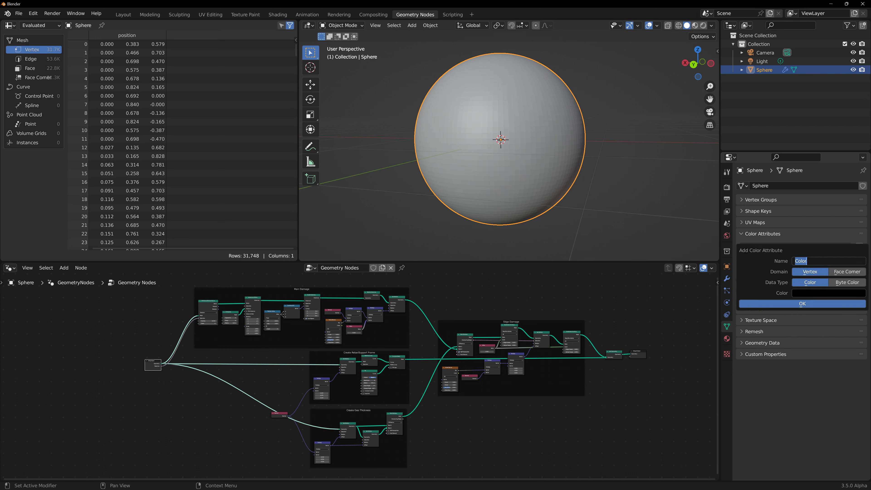
pyautogui.write('vtxC')
pyautogui.click(803, 304)
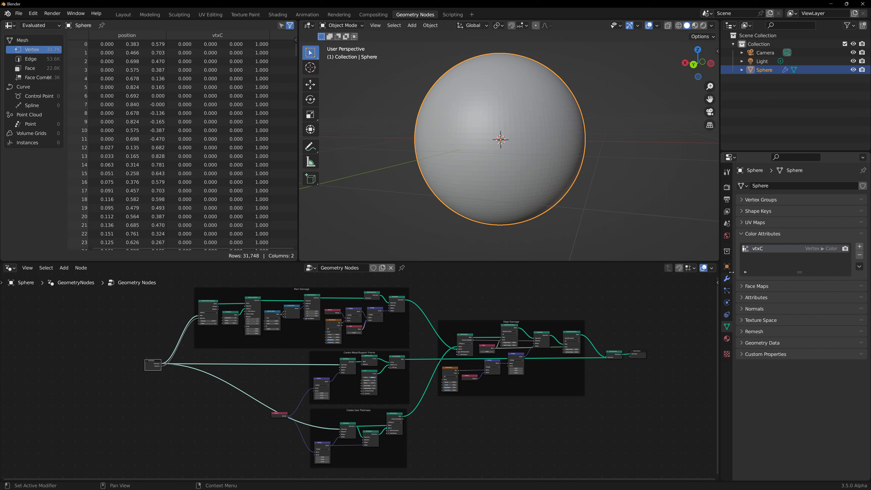
# Return to the sphere's modifier settings and examine how the Group Input's Selection feeds Distribute Points on Faces in the node tree
pyautogui.click(728, 279)
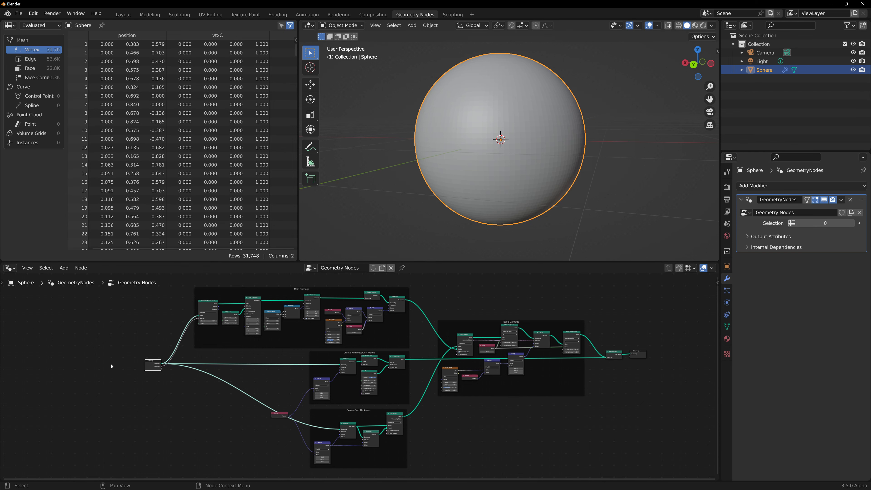
pyautogui.scroll(5, 294, 398)
pyautogui.scroll(1, 294, 397)
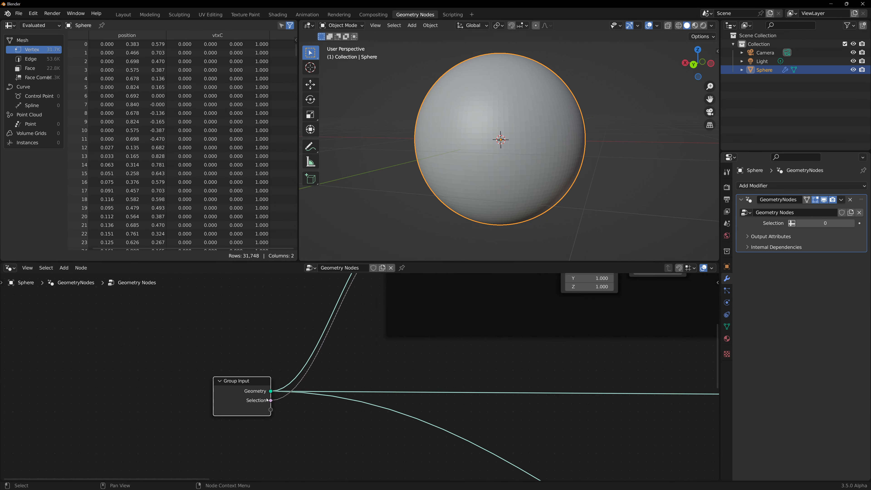
pyautogui.moveTo(384, 282); pyautogui.dragTo(381, 376, button='middle')
pyautogui.moveTo(384, 293); pyautogui.dragTo(391, 340, button='middle')
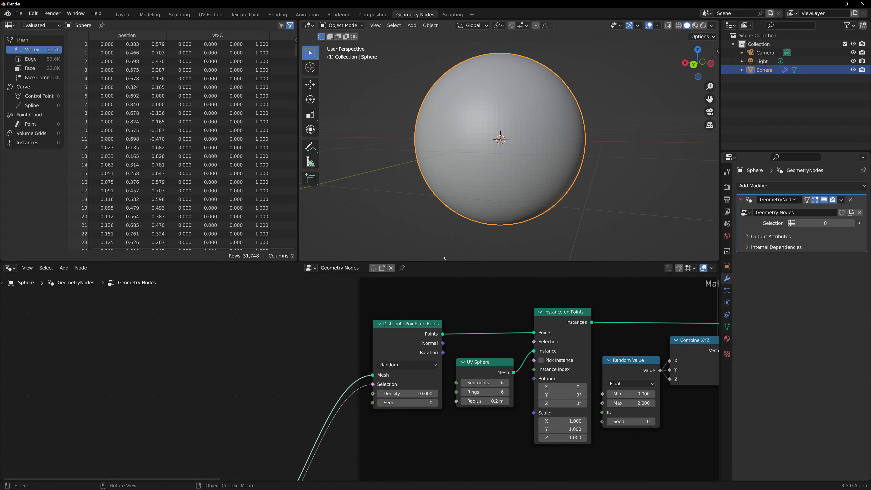
pyautogui.scroll(-4, 338, 362)
pyautogui.moveTo(279, 330); pyautogui.dragTo(237, 314, button='middle')
pyautogui.scroll(-6, 296, 344)
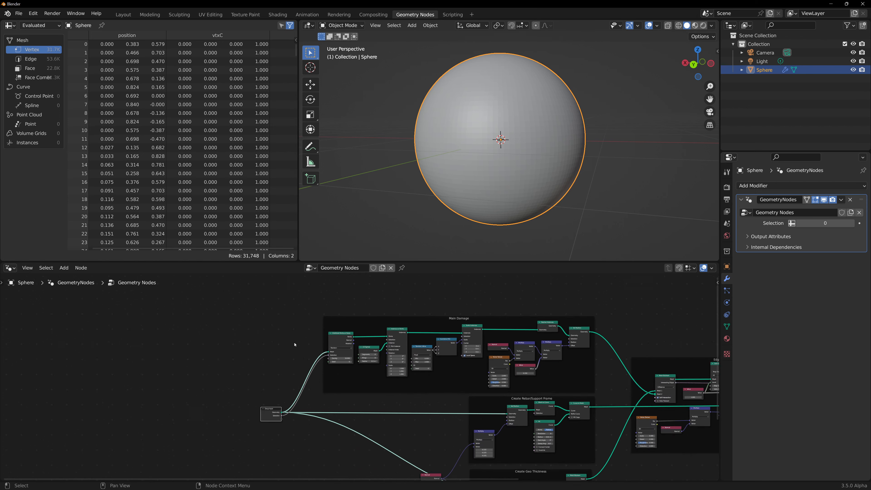
pyautogui.moveTo(626, 335); pyautogui.dragTo(496, 300, button='middle')
pyautogui.moveTo(581, 298); pyautogui.dragTo(502, 286, button='middle')
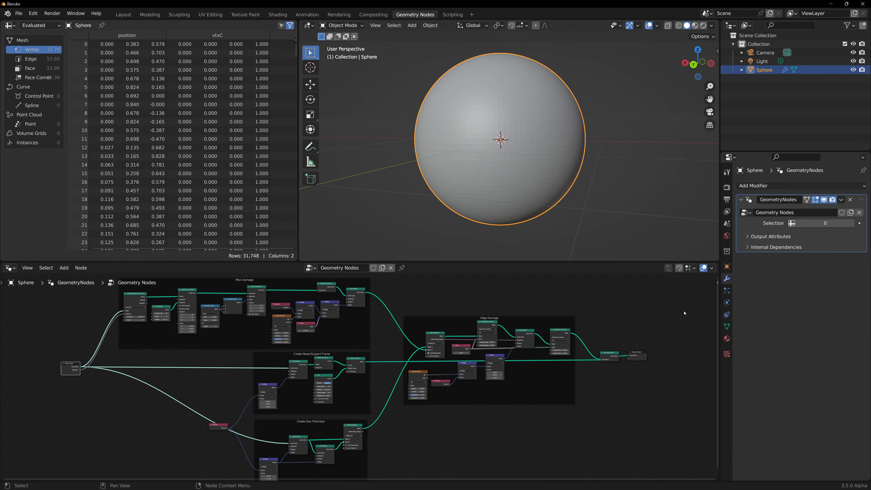
# Switch the Geometry Nodes modifier's Selection input to an attribute and choose vtxC
pyautogui.click(793, 223)
pyautogui.click(806, 224)
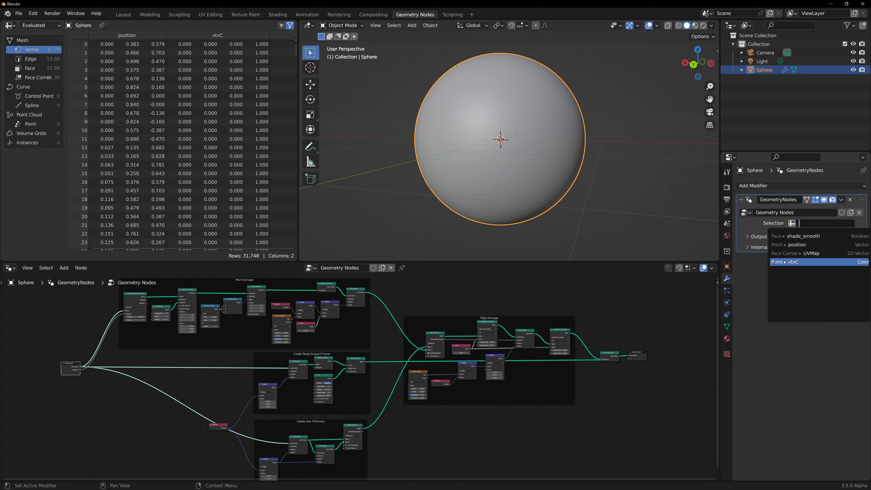
pyautogui.click(794, 262)
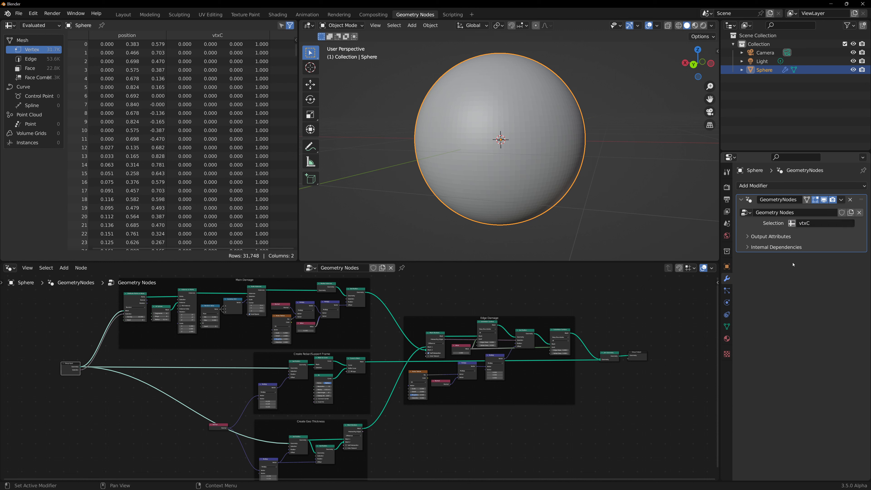
pyautogui.scroll(-2, 639, 312)
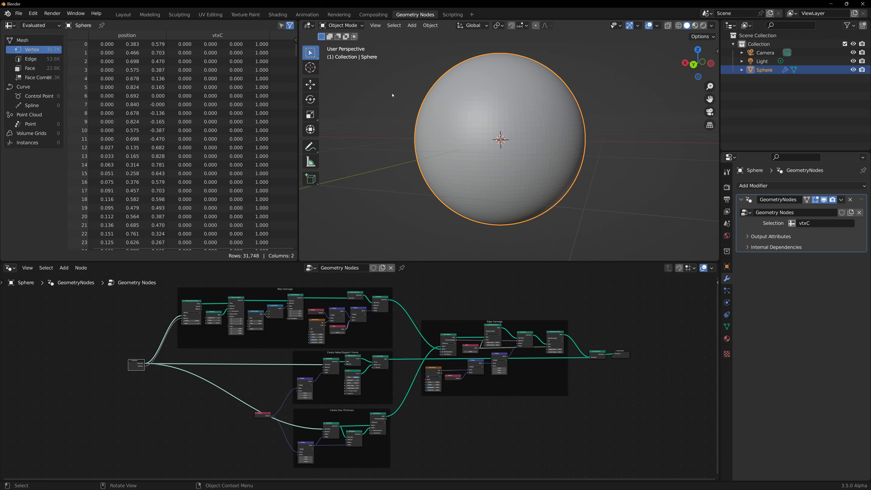
# Switch the sphere to Vertex Paint mode and paint a white area across its front
pyautogui.click(341, 26)
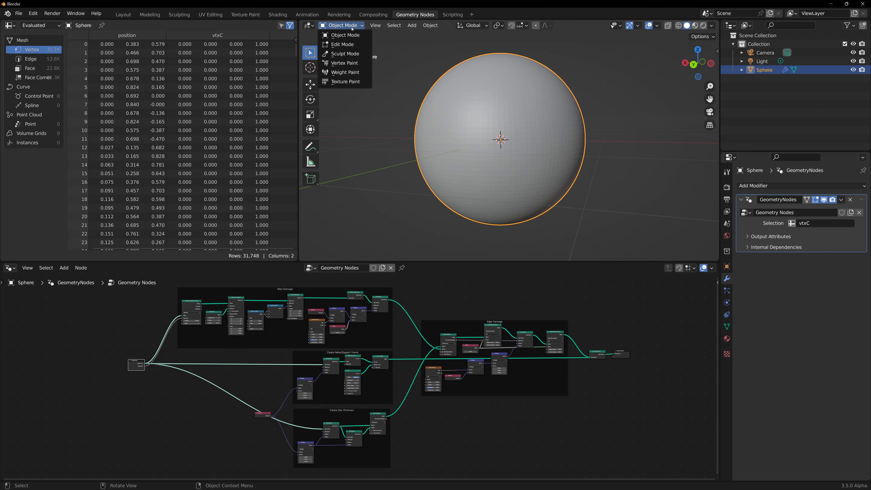
pyautogui.click(343, 64)
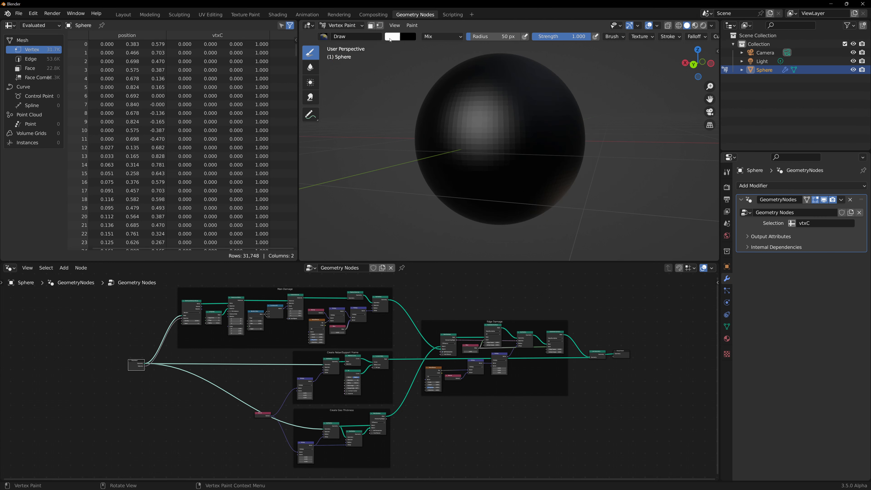
pyautogui.moveTo(506, 104)
pyautogui.mouseDown()
pyautogui.moveTo(481, 117)
pyautogui.moveTo(500, 110)
pyautogui.moveTo(549, 130)
pyautogui.moveTo(562, 162)
pyautogui.moveTo(482, 196)
pyautogui.moveTo(453, 165)
pyautogui.moveTo(426, 155)
pyautogui.moveTo(468, 195)
pyautogui.moveTo(445, 156)
pyautogui.mouseUp()
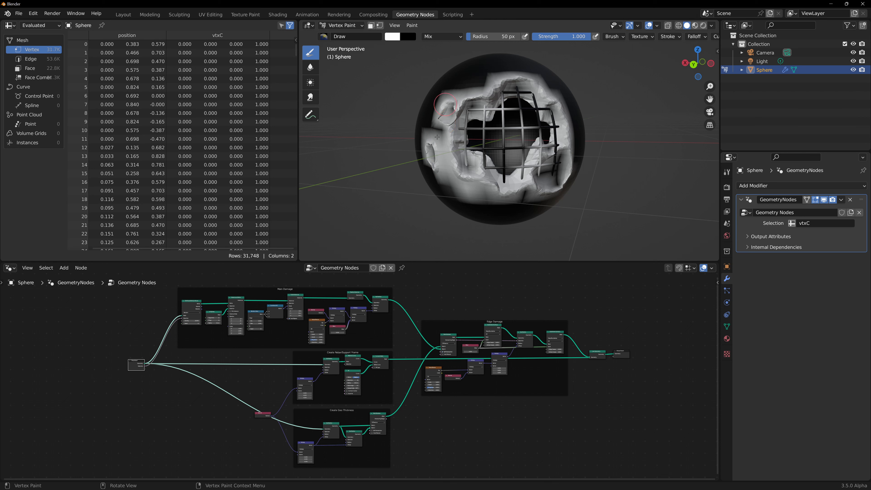
pyautogui.moveTo(428, 131); pyautogui.dragTo(443, 134)
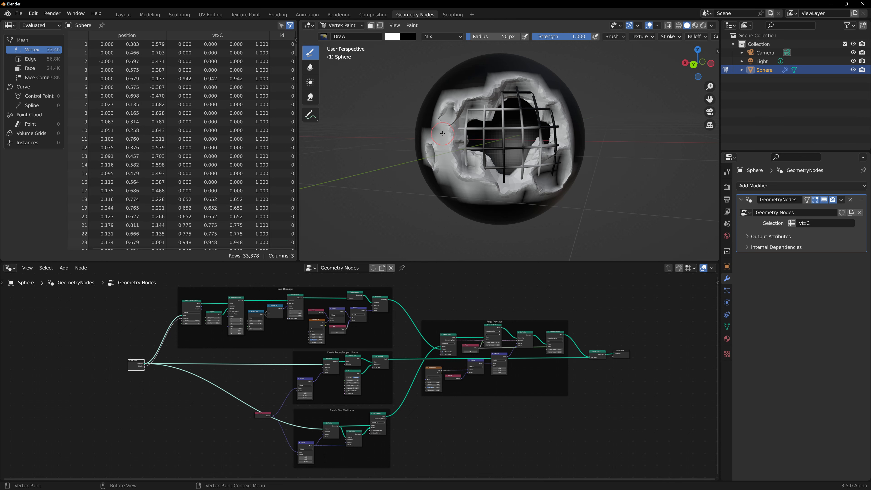
# Hide the Geometry Nodes modifier in the viewport, paint more white patches around the sphere, and show the modifier again
pyautogui.click(824, 199)
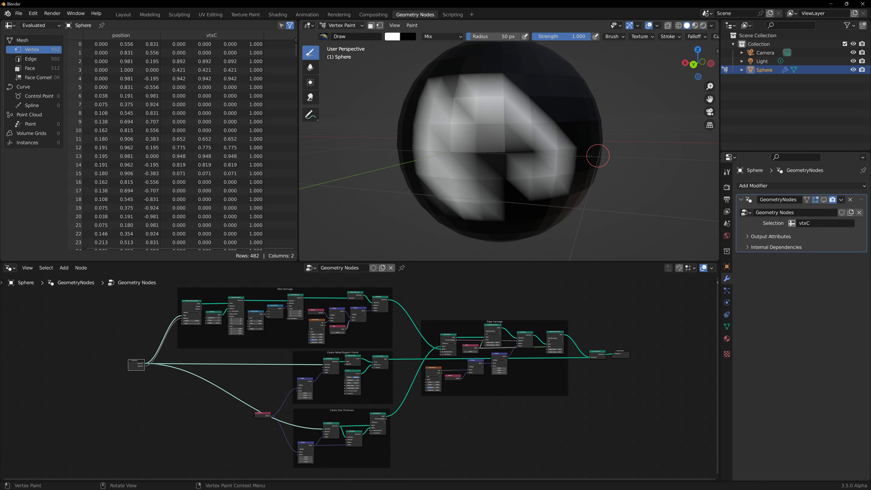
pyautogui.moveTo(493, 150)
pyautogui.mouseDown()
pyautogui.moveTo(484, 137)
pyautogui.moveTo(519, 147)
pyautogui.mouseUp()
pyautogui.moveTo(580, 142); pyautogui.dragTo(533, 148, button='middle')
pyautogui.moveTo(517, 125)
pyautogui.mouseDown()
pyautogui.moveTo(541, 124)
pyautogui.moveTo(532, 164)
pyautogui.moveTo(546, 105)
pyautogui.moveTo(551, 124)
pyautogui.mouseUp()
pyautogui.moveTo(550, 124)
pyautogui.mouseDown(button='middle')
pyautogui.moveTo(535, 138)
pyautogui.moveTo(555, 147)
pyautogui.mouseUp(button='middle')
pyautogui.moveTo(554, 147); pyautogui.dragTo(545, 184)
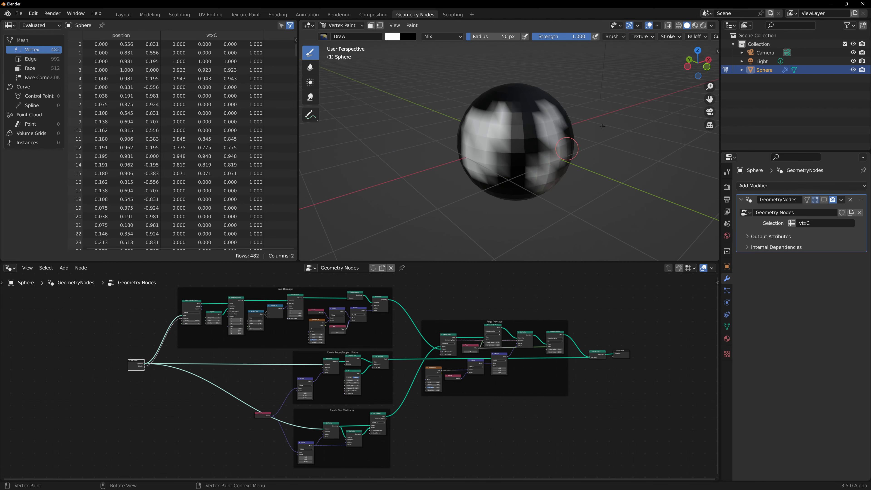
pyautogui.moveTo(570, 141); pyautogui.dragTo(564, 160, button='middle')
pyautogui.moveTo(528, 120)
pyautogui.mouseDown()
pyautogui.moveTo(541, 107)
pyautogui.moveTo(522, 137)
pyautogui.moveTo(549, 128)
pyautogui.moveTo(559, 141)
pyautogui.mouseUp()
pyautogui.moveTo(582, 183)
pyautogui.mouseDown(button='middle')
pyautogui.moveTo(594, 177)
pyautogui.moveTo(552, 184)
pyautogui.moveTo(487, 171)
pyautogui.moveTo(518, 173)
pyautogui.moveTo(475, 104)
pyautogui.mouseUp(button='middle')
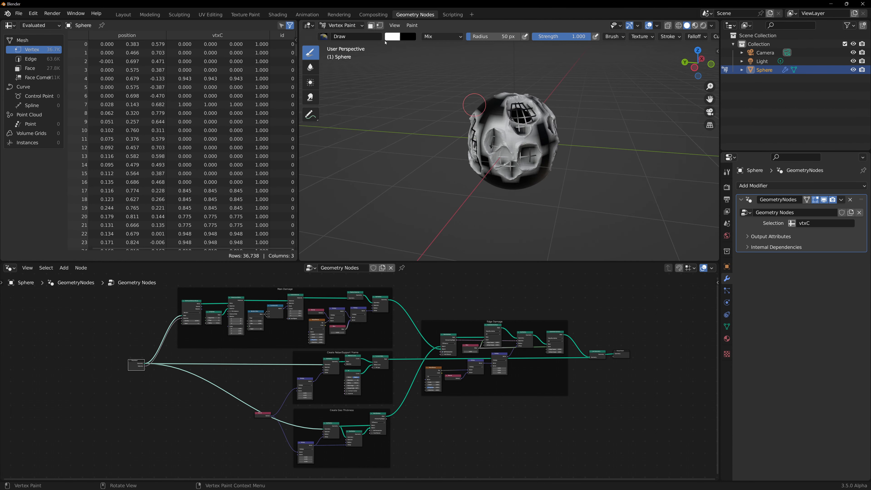
# Return to Object Mode, deselect the sphere and inspect the painted damage from several sides
pyautogui.click(349, 28)
pyautogui.click(344, 35)
pyautogui.scroll(2, 566, 139)
pyautogui.moveTo(566, 139)
pyautogui.mouseDown(button='middle')
pyautogui.moveTo(641, 132)
pyautogui.moveTo(628, 138)
pyautogui.moveTo(630, 125)
pyautogui.moveTo(620, 152)
pyautogui.moveTo(647, 153)
pyautogui.moveTo(601, 157)
pyautogui.moveTo(628, 152)
pyautogui.moveTo(515, 110)
pyautogui.moveTo(395, 48)
pyautogui.mouseUp(button='middle')
pyautogui.click(624, 142)
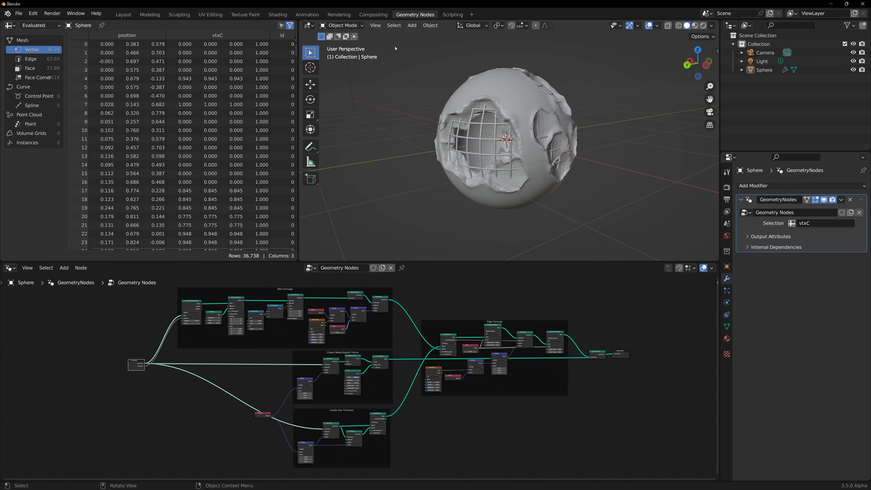
# Reenter Vertex Paint mode, set the brush color to black and its radius to 233 px, and dab over the damaged areas
pyautogui.click(352, 26)
pyautogui.press('Return')
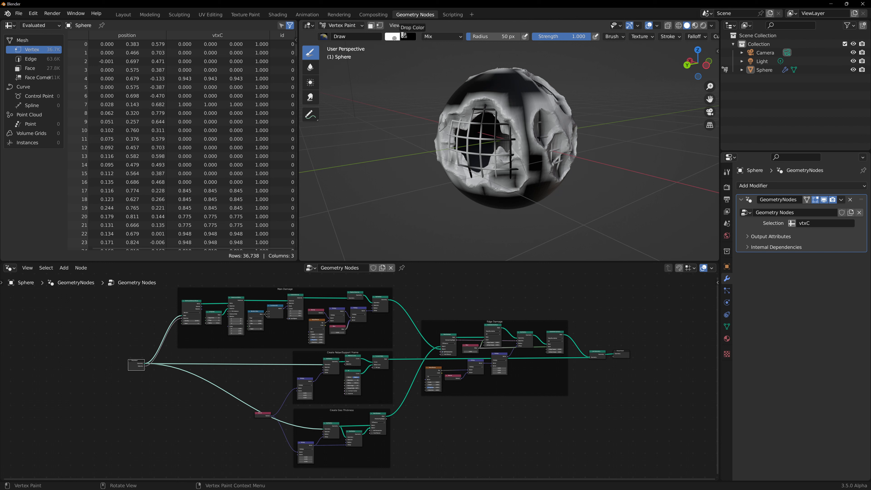
pyautogui.moveTo(394, 38); pyautogui.dragTo(395, 38)
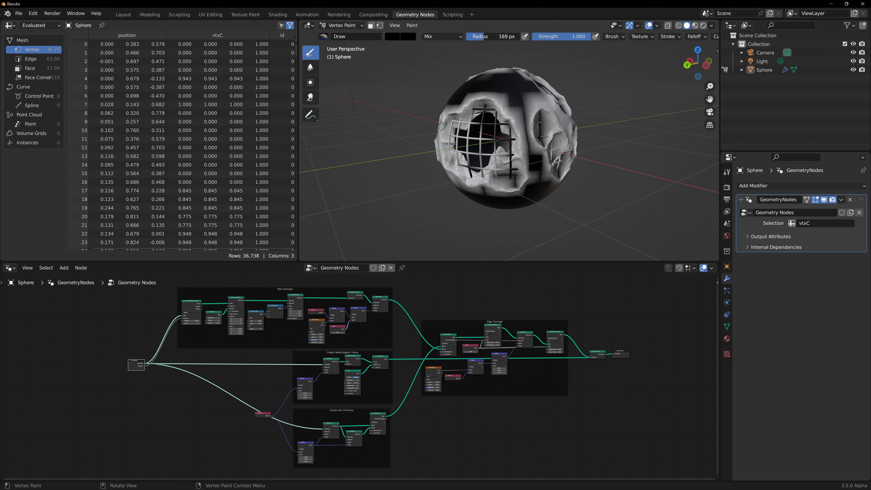
pyautogui.moveTo(503, 36); pyautogui.dragTo(510, 36)
pyautogui.click(520, 145)
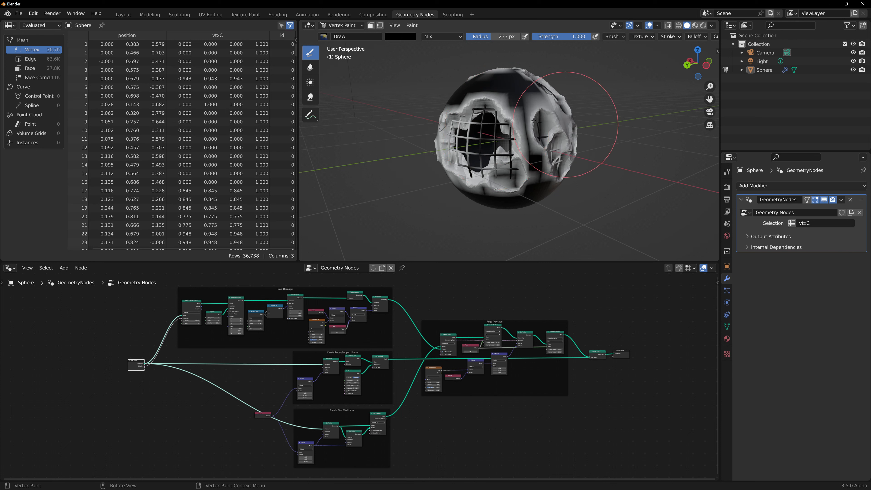
pyautogui.click(539, 102)
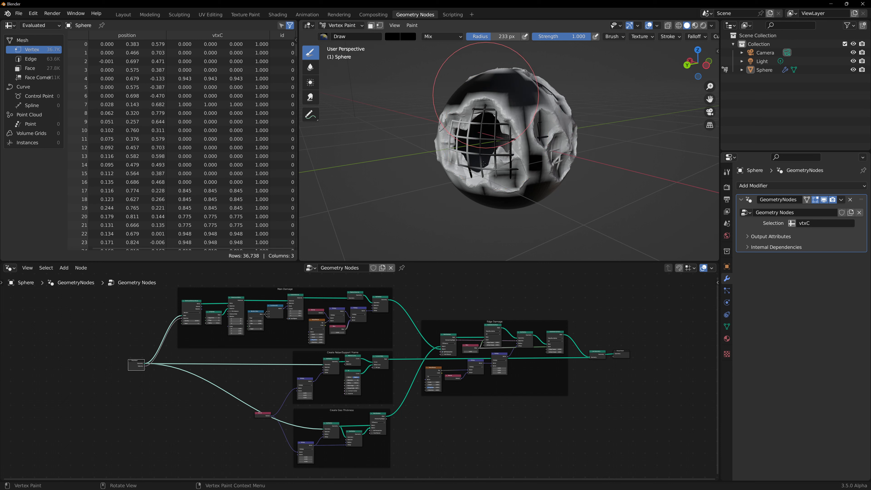
# Hide the Geometry Nodes modifier in the viewport and paint black over the white patches all around the sphere
pyautogui.click(824, 200)
pyautogui.moveTo(552, 165); pyautogui.dragTo(473, 148, button='middle')
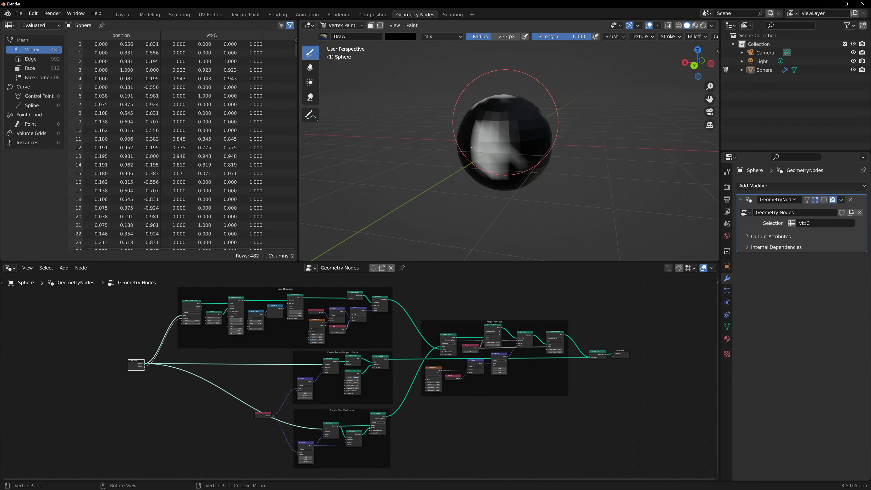
pyautogui.moveTo(473, 147); pyautogui.dragTo(509, 166)
pyautogui.moveTo(499, 129); pyautogui.dragTo(458, 156, button='middle')
pyautogui.moveTo(474, 120)
pyautogui.mouseDown()
pyautogui.moveTo(519, 144)
pyautogui.moveTo(544, 134)
pyautogui.mouseUp()
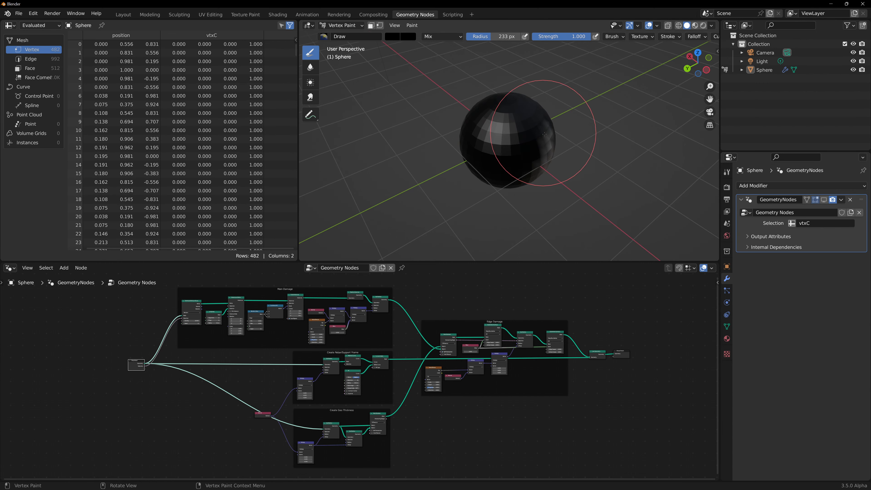
pyautogui.moveTo(545, 134); pyautogui.dragTo(478, 132, button='middle')
pyautogui.moveTo(478, 132); pyautogui.dragTo(532, 137)
pyautogui.moveTo(575, 144); pyautogui.dragTo(513, 115, button='middle')
pyautogui.moveTo(513, 115)
pyautogui.mouseDown()
pyautogui.moveTo(495, 134)
pyautogui.moveTo(499, 189)
pyautogui.moveTo(545, 188)
pyautogui.mouseUp()
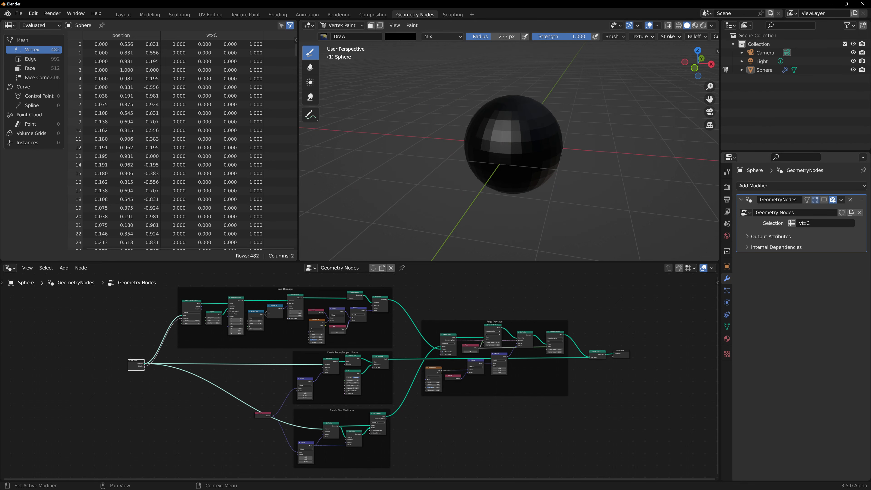
# Show the Geometry Nodes modifier in the viewport and check the sphere for leftover damage
pyautogui.click(826, 202)
pyautogui.moveTo(579, 192); pyautogui.dragTo(619, 173, button='middle')
pyautogui.scroll(1, 568, 173)
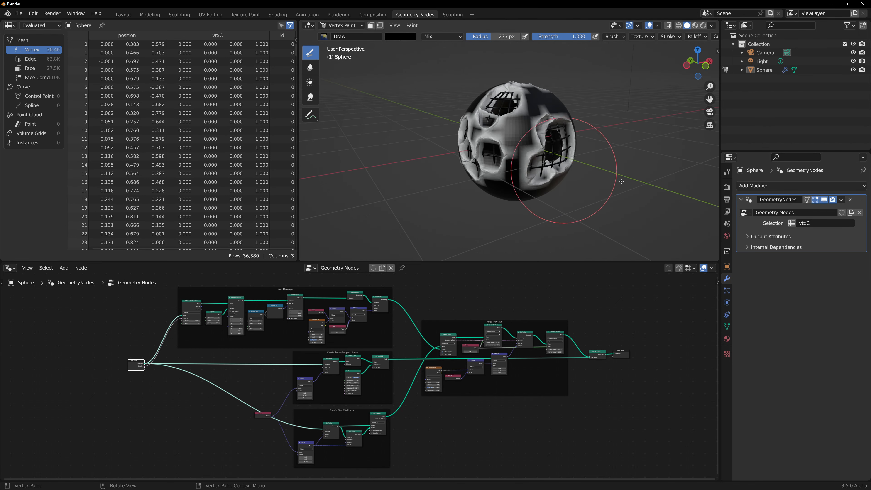
# Hide the modifier again, set the brush strength to 5, and paint black over the base sphere from several sides
pyautogui.click(824, 200)
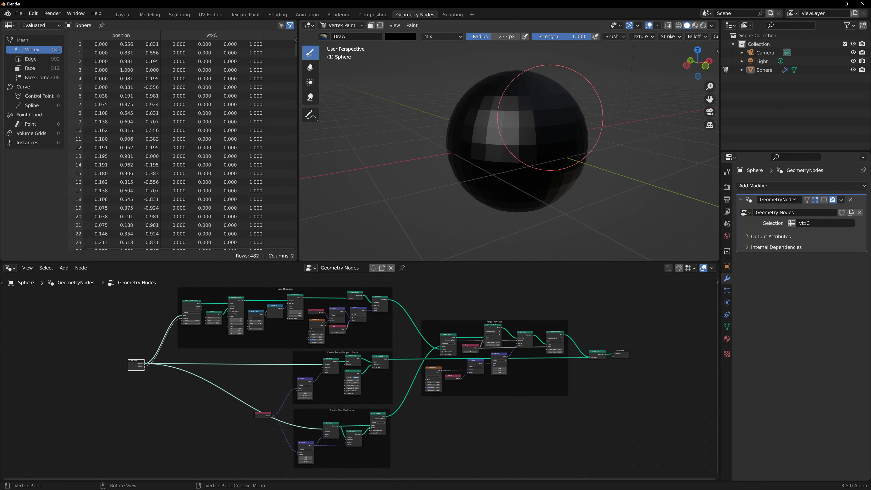
pyautogui.click(575, 36)
pyautogui.write('5')
pyautogui.press('Return')
pyautogui.moveTo(595, 95); pyautogui.dragTo(522, 142, button='middle')
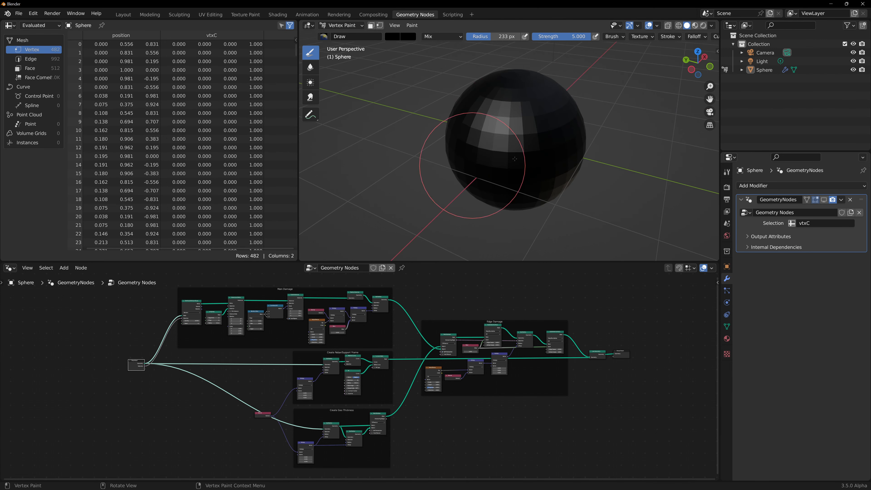
pyautogui.moveTo(482, 167); pyautogui.dragTo(564, 161, button='middle')
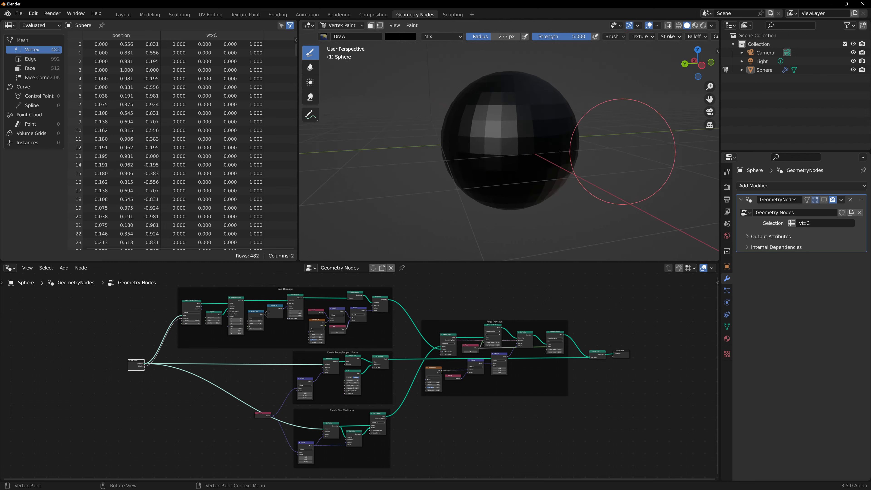
# Show the Geometry Nodes modifier in the viewport and paint black over the remaining damaged areas of the sphere
pyautogui.click(824, 200)
pyautogui.moveTo(647, 172); pyautogui.dragTo(563, 161, button='middle')
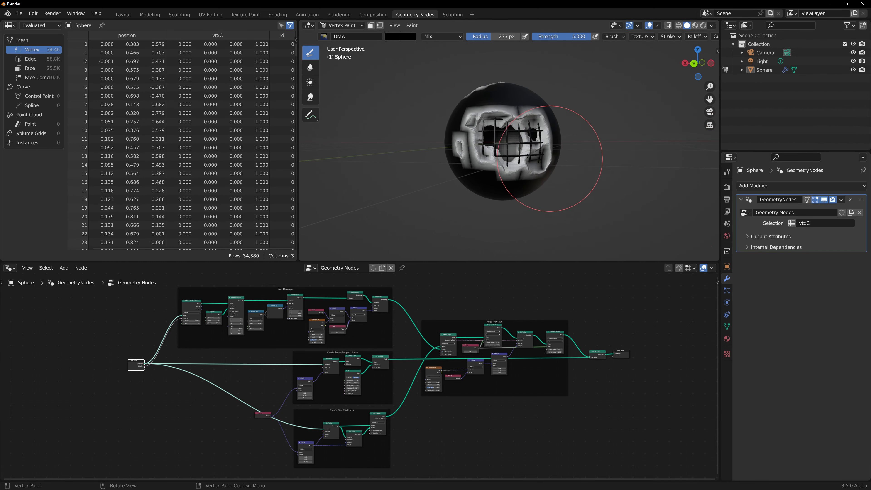
pyautogui.moveTo(510, 123)
pyautogui.mouseDown(button='middle')
pyautogui.moveTo(558, 130)
pyautogui.moveTo(518, 135)
pyautogui.mouseUp(button='middle')
pyautogui.moveTo(467, 106)
pyautogui.mouseDown(button='middle')
pyautogui.moveTo(487, 160)
pyautogui.moveTo(521, 141)
pyautogui.moveTo(517, 133)
pyautogui.mouseUp(button='middle')
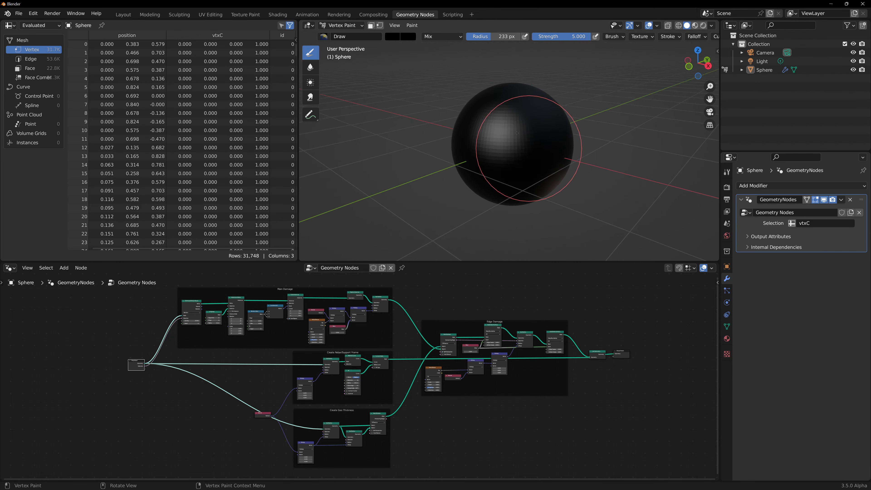
# Set the brush color to white and paint damage onto the black sphere from two viewing angles
pyautogui.click(391, 37)
pyautogui.moveTo(460, 109); pyautogui.dragTo(460, 47)
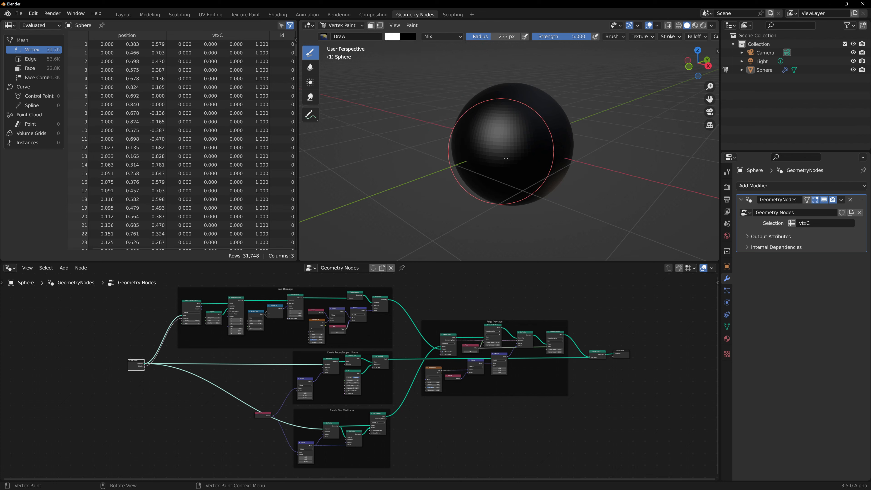
pyautogui.click(502, 148)
pyautogui.moveTo(586, 153)
pyautogui.mouseDown(button='middle')
pyautogui.moveTo(523, 151)
pyautogui.moveTo(505, 144)
pyautogui.moveTo(511, 140)
pyautogui.mouseUp(button='middle')
pyautogui.click(486, 154)
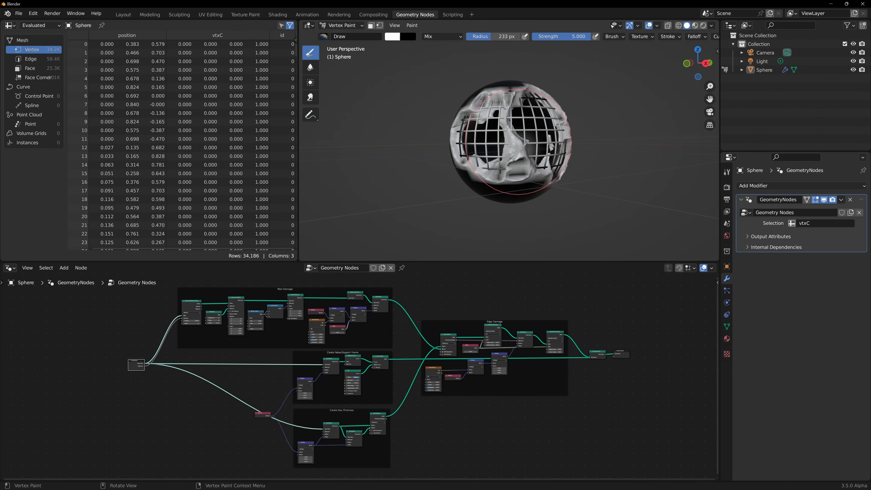
# Set the brush color back to black and paint over all the damaged areas around the sphere
pyautogui.moveTo(409, 37); pyautogui.dragTo(392, 36)
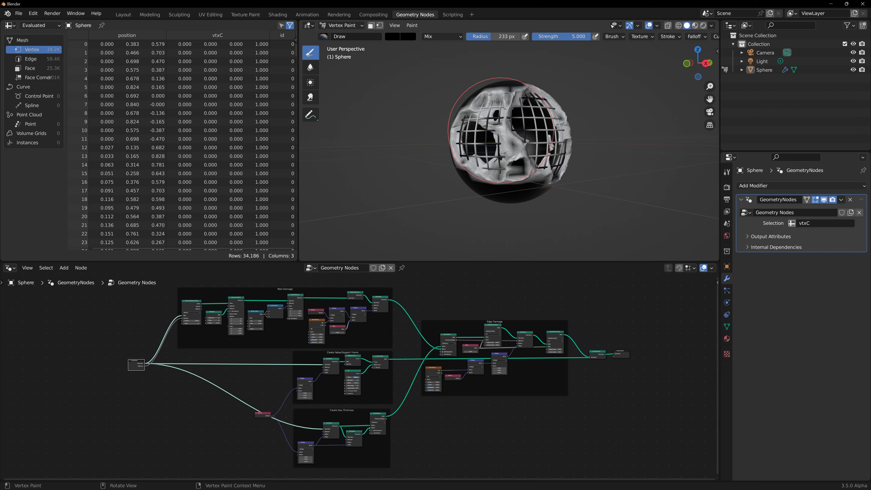
pyautogui.click(507, 136)
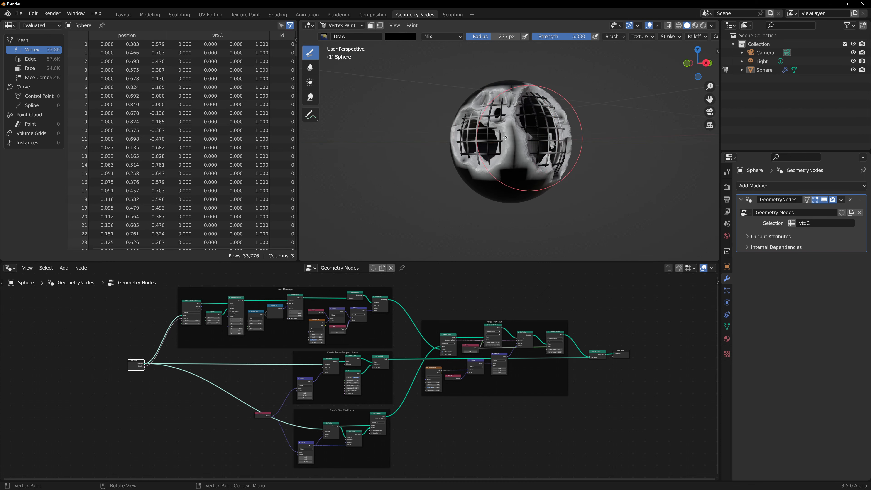
pyautogui.moveTo(506, 150); pyautogui.dragTo(528, 162, button='middle')
pyautogui.moveTo(524, 164)
pyautogui.mouseDown()
pyautogui.moveTo(548, 113)
pyautogui.moveTo(534, 105)
pyautogui.moveTo(507, 116)
pyautogui.mouseUp()
pyautogui.moveTo(539, 144); pyautogui.dragTo(471, 148, button='middle')
pyautogui.moveTo(465, 130); pyautogui.dragTo(470, 159)
pyautogui.moveTo(583, 148); pyautogui.dragTo(503, 163, button='middle')
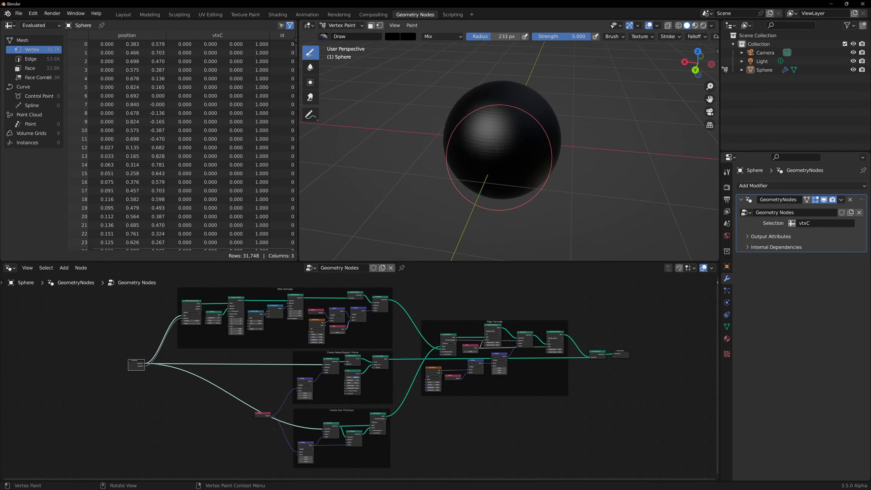
# Switch the sphere from Vertex Paint to Object Mode and view it up close
pyautogui.click(342, 25)
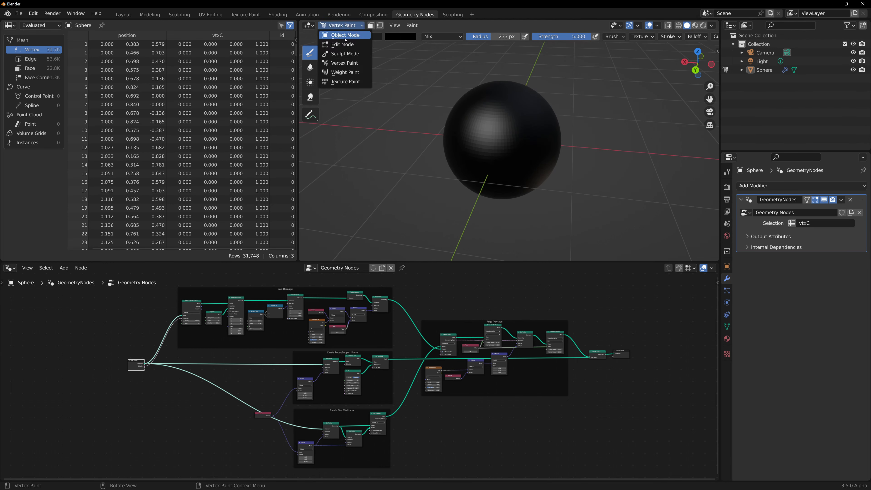
pyautogui.click(338, 34)
pyautogui.scroll(2, 517, 131)
pyautogui.moveTo(517, 131); pyautogui.dragTo(528, 153, button='middle')
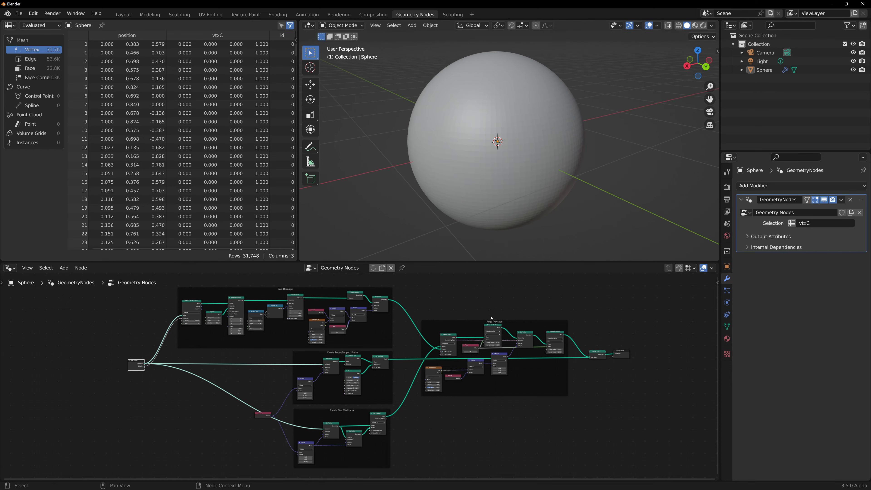
# Enlarge the node editor area and frame the whole damage node network in it
pyautogui.moveTo(443, 263); pyautogui.dragTo(443, 215)
pyautogui.scroll(2, 460, 262)
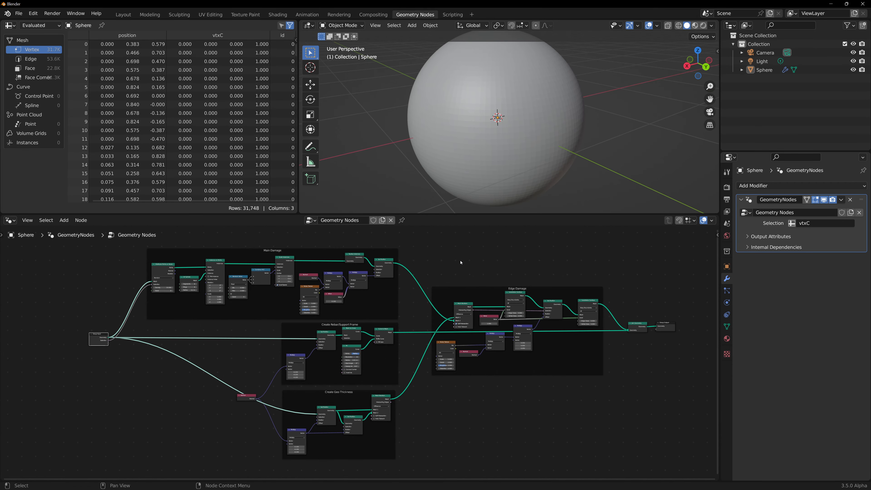
pyautogui.moveTo(460, 262); pyautogui.dragTo(461, 260, button='middle')
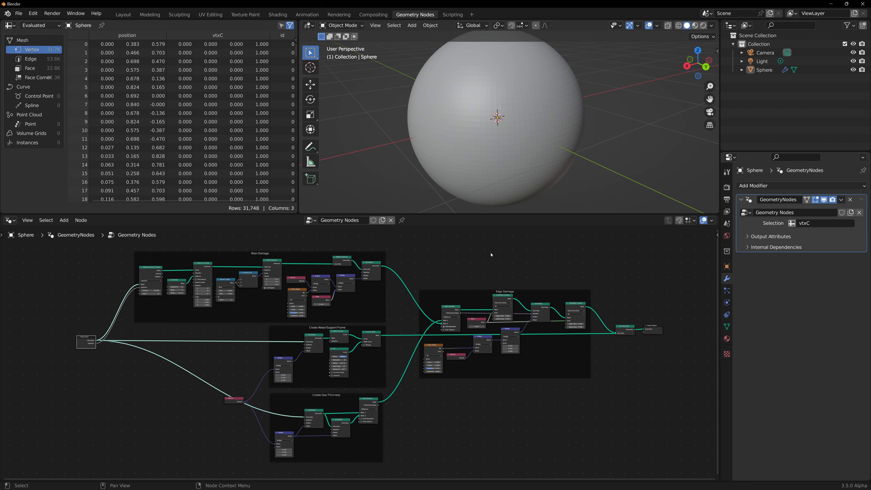
# Switch to the Blender Geometry Nodes 001 - Paintable Damage PDF in the browser and review the Adding Damage / Breaking Things pages
pyautogui.hotkey('alt', 'Tab')
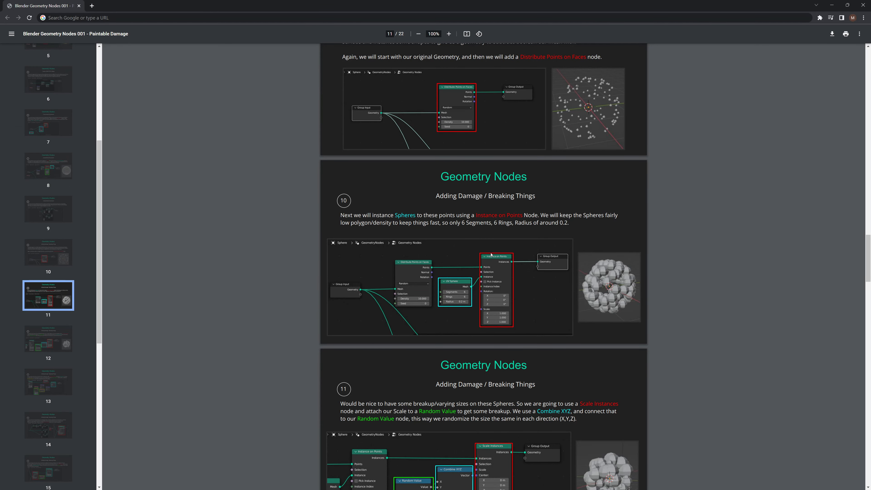
pyautogui.scroll(-7, 481, 235)
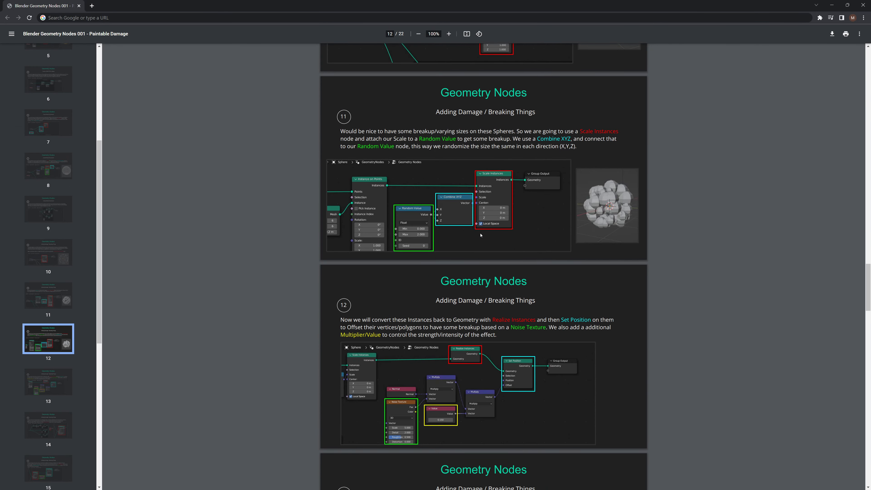
pyautogui.scroll(-13, 480, 235)
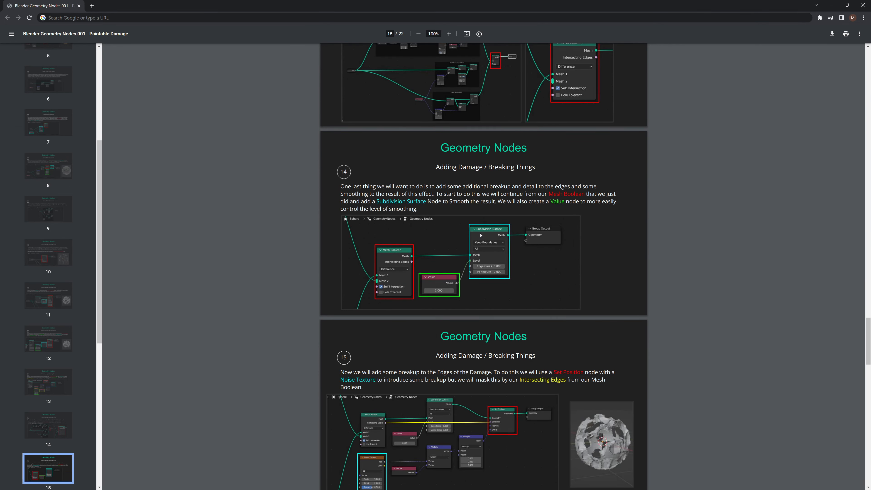
pyautogui.scroll(-6, 480, 235)
pyautogui.scroll(-5, 480, 235)
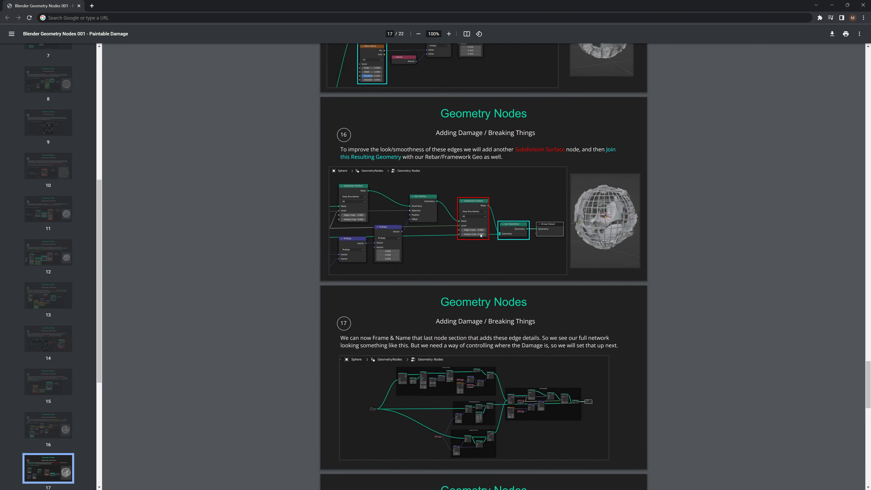
pyautogui.scroll(20, 481, 235)
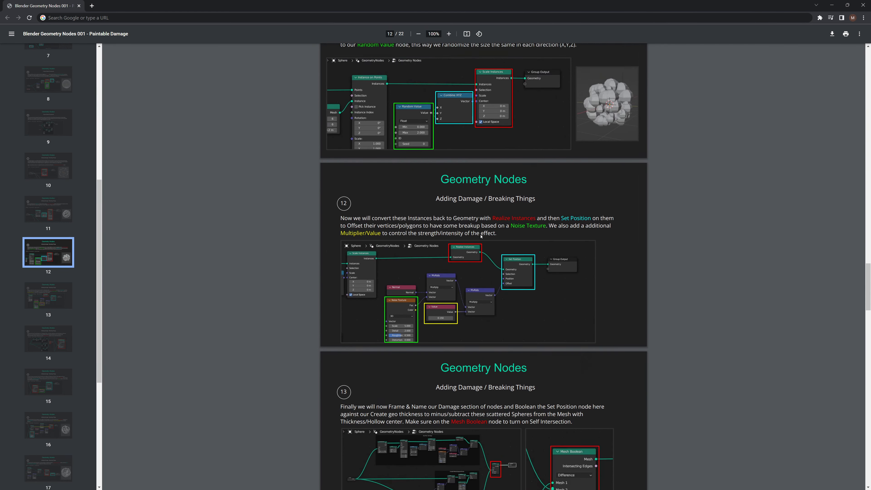
pyautogui.scroll(3, 481, 235)
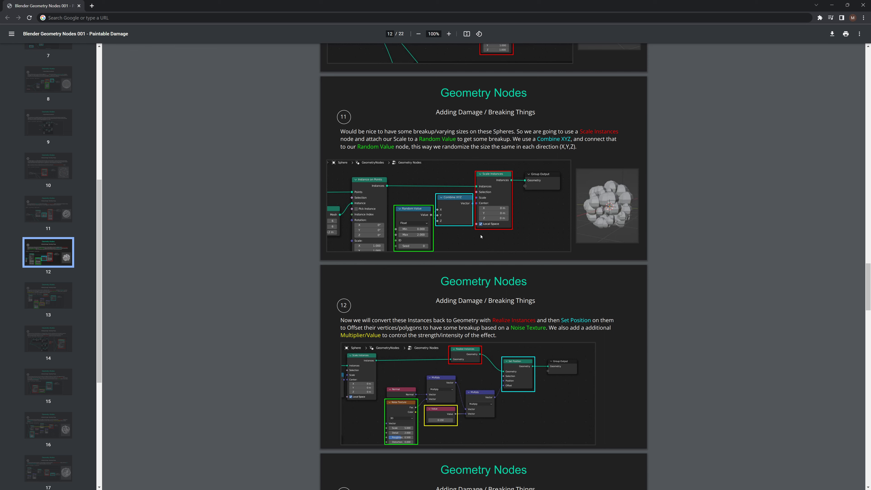